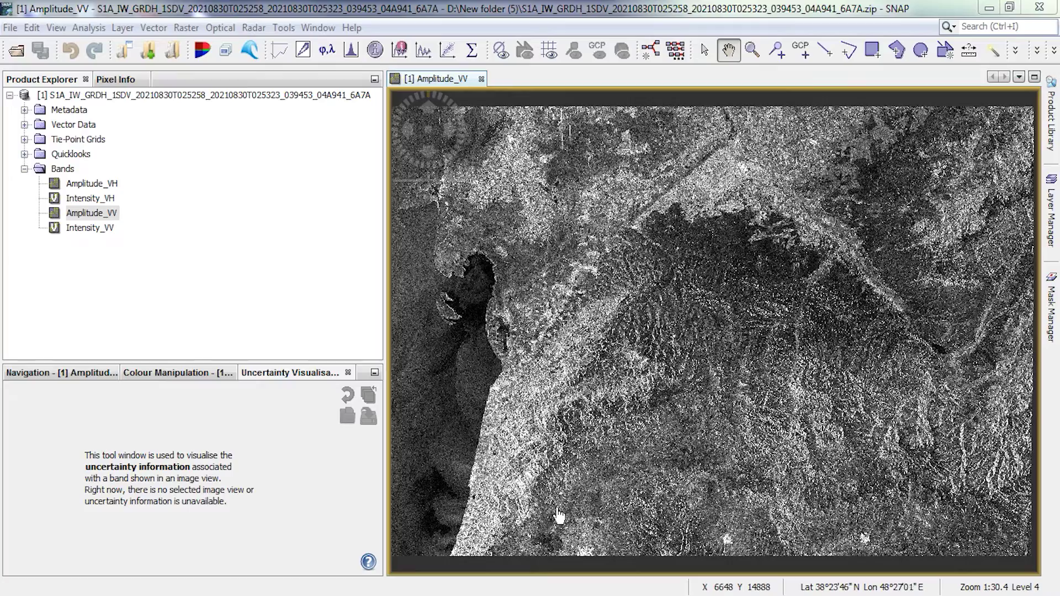
- Zoom and pan the Amplitude_VV view to frame the lower part of the scene
drag(539, 517, 552, 497)
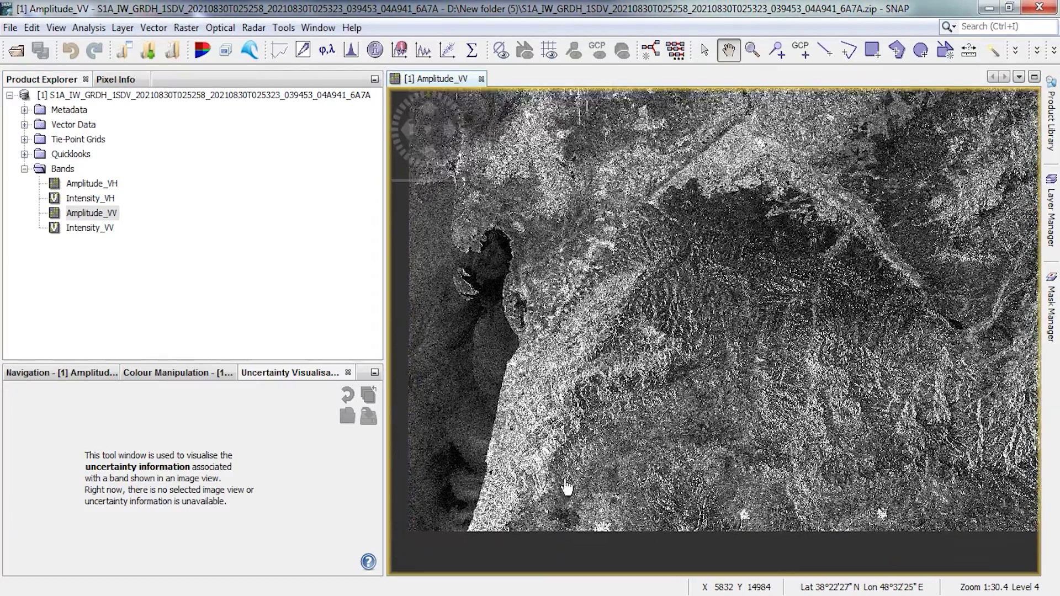
scroll(559, 490, up, 5)
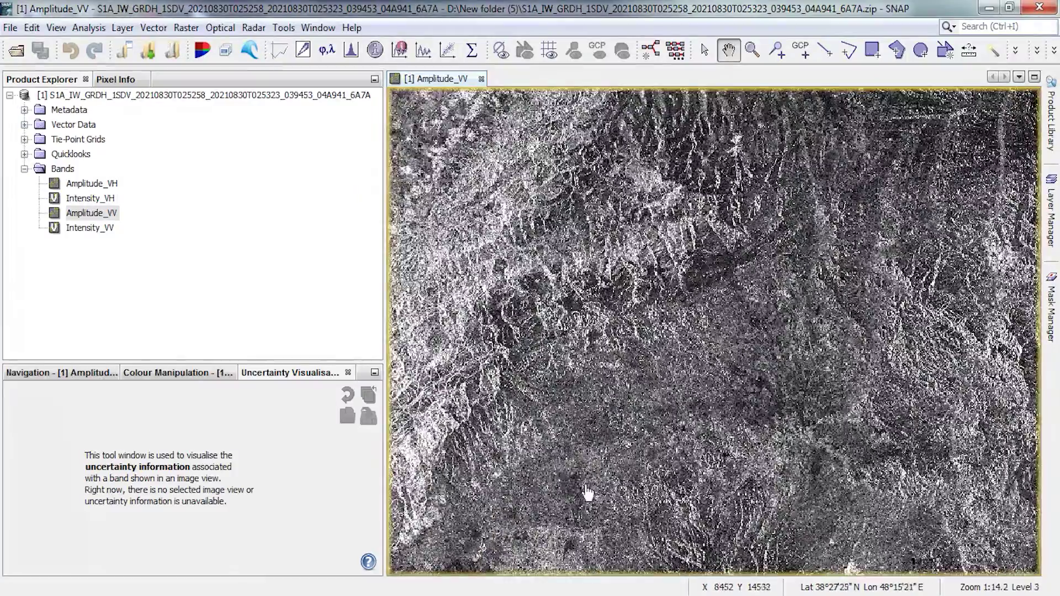
drag(587, 493, 726, 395)
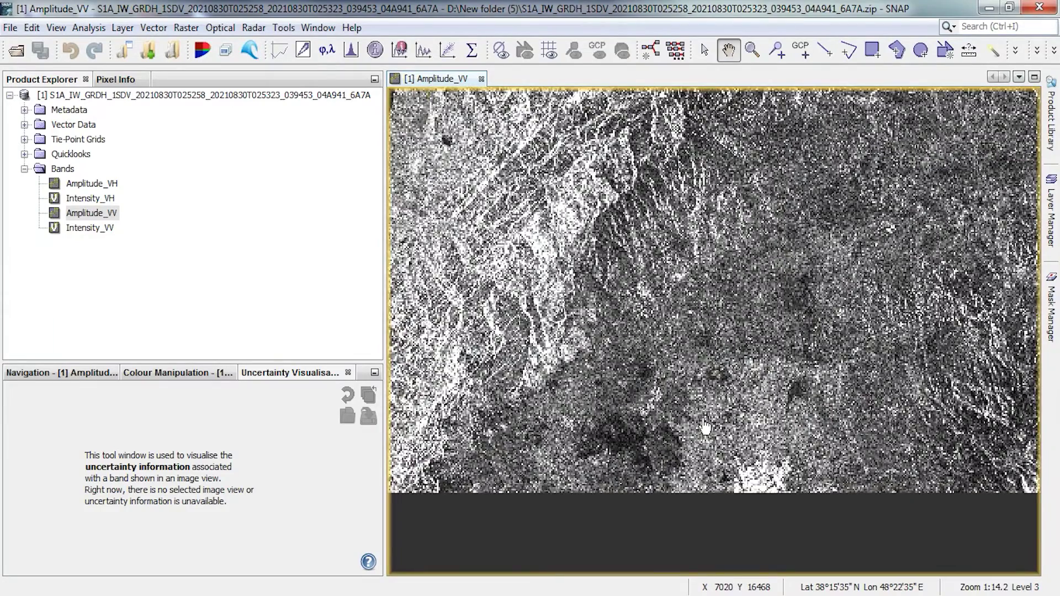
scroll(705, 427, up, 3)
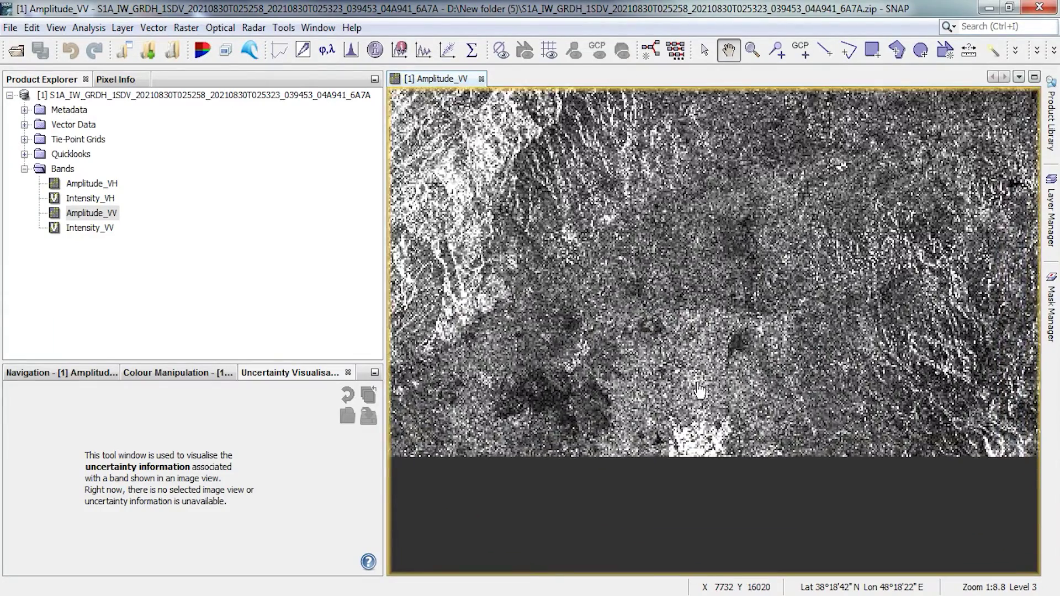
scroll(698, 391, up, 2)
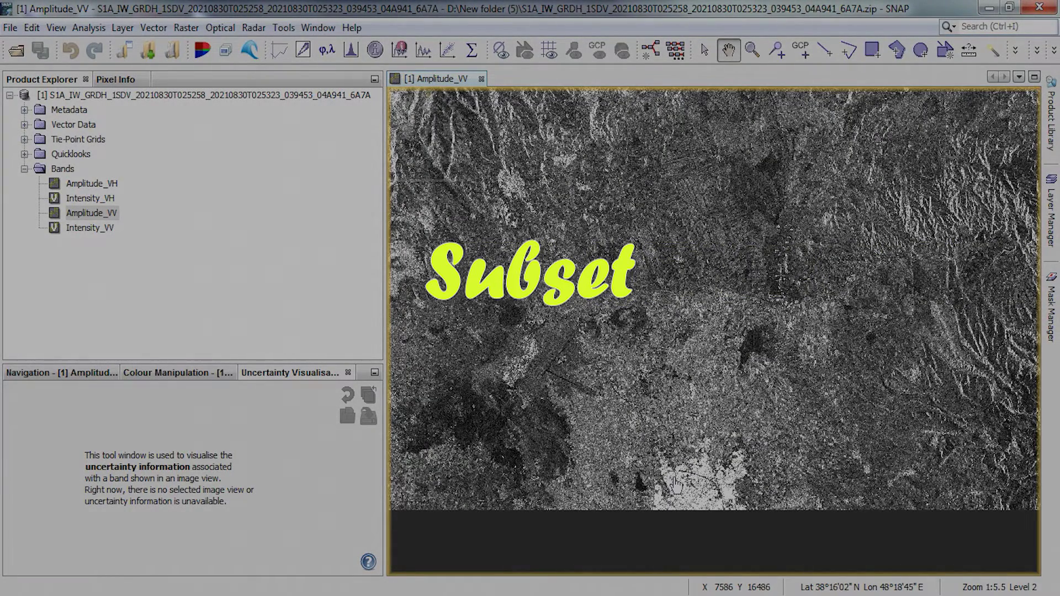
drag(682, 477, 687, 472)
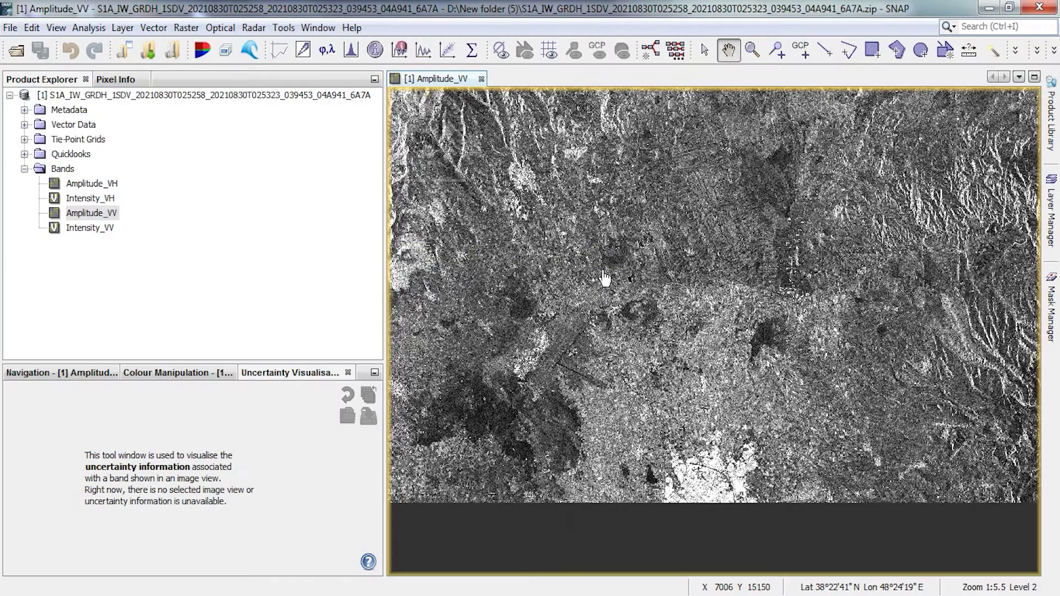
- Create a subset product from the currently viewed area of the 6A7A scene
click(186, 28)
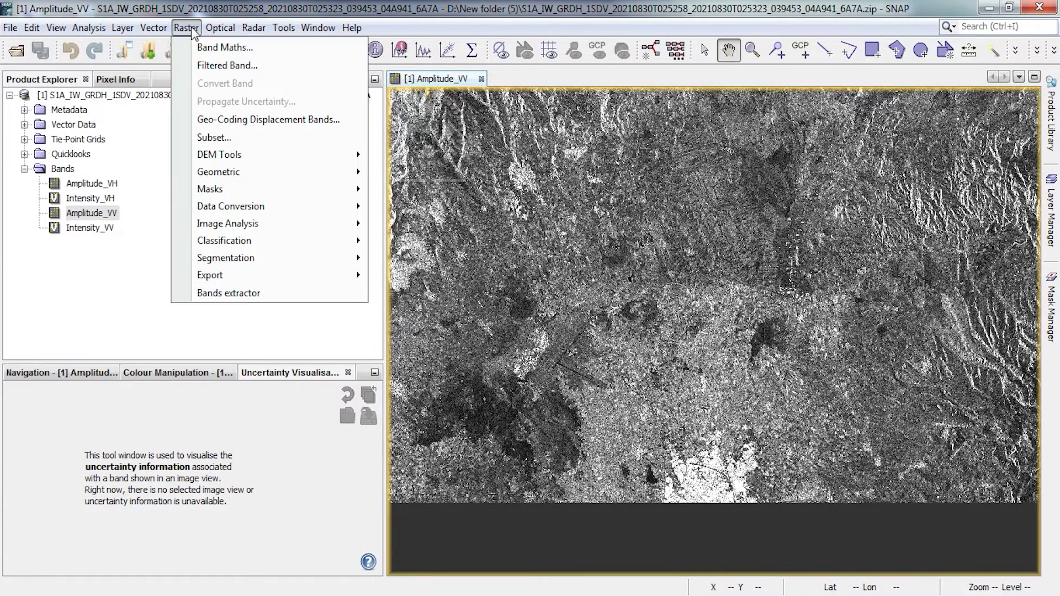
click(233, 138)
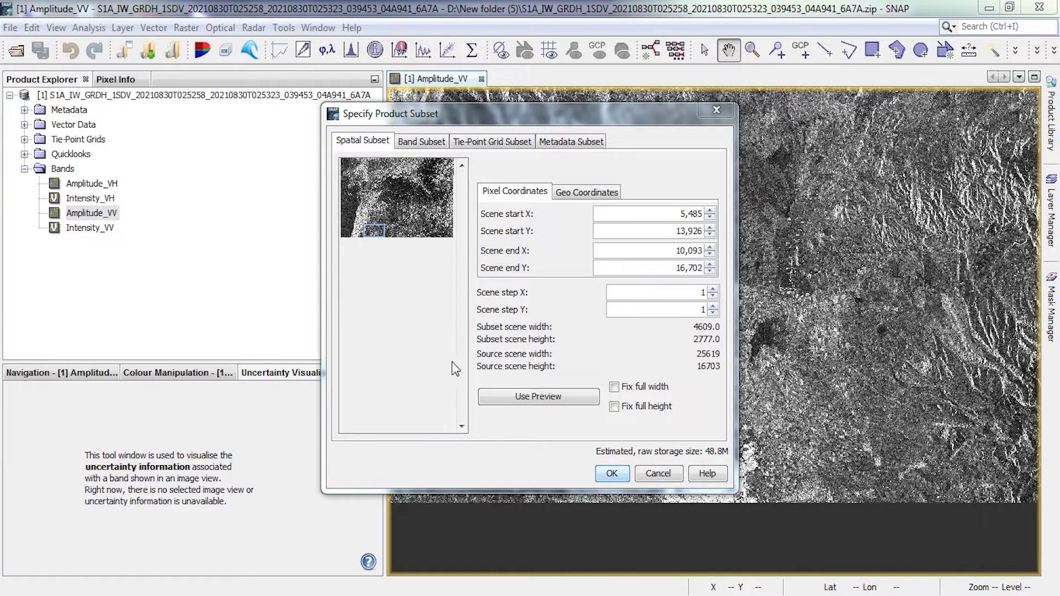
click(611, 474)
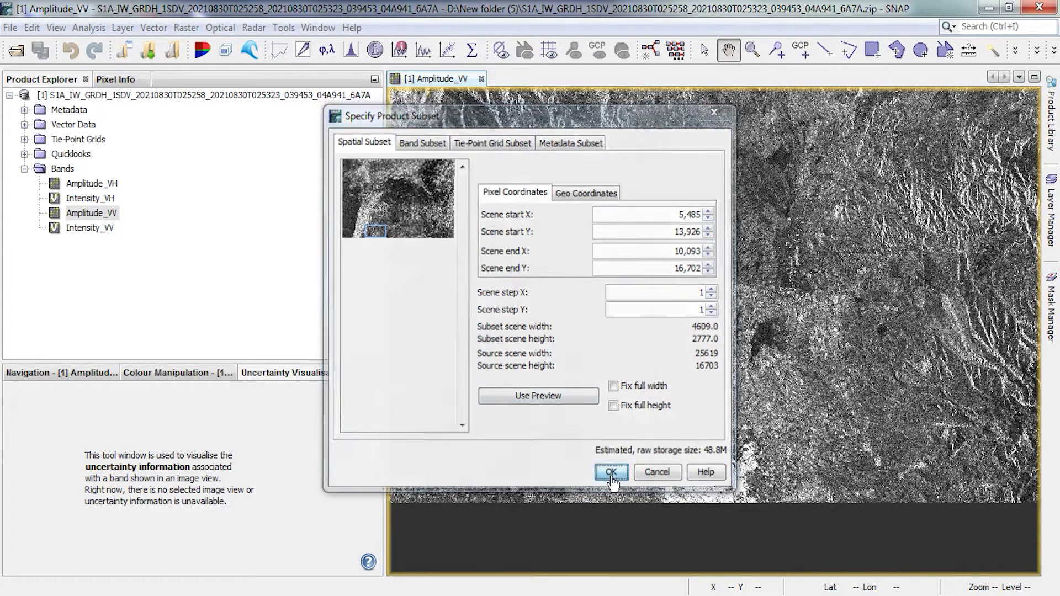
- Save the new subset product to disk as subset_1.dim
click(231, 245)
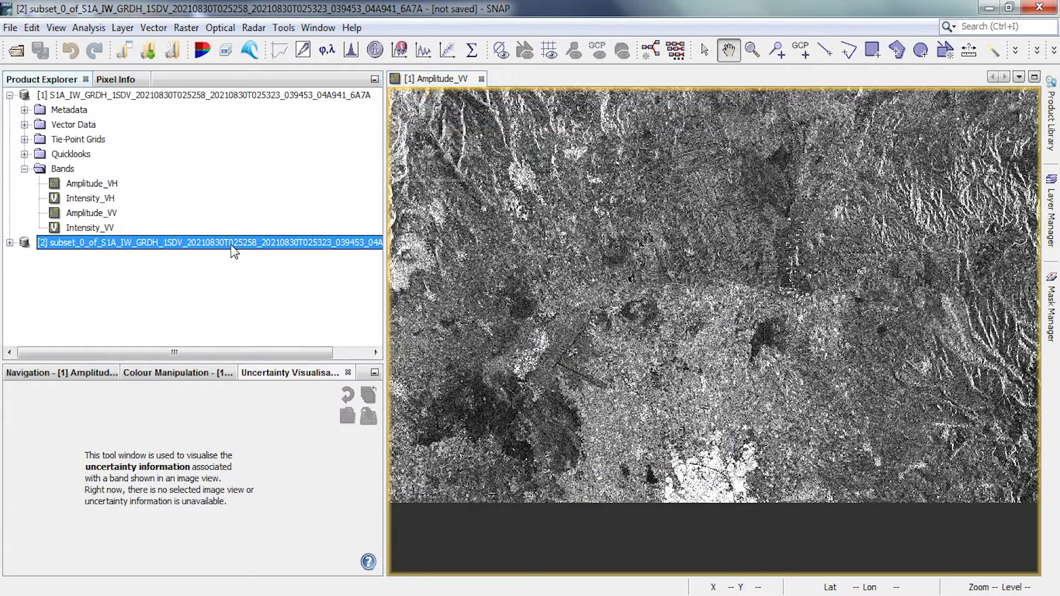
right_click(232, 246)
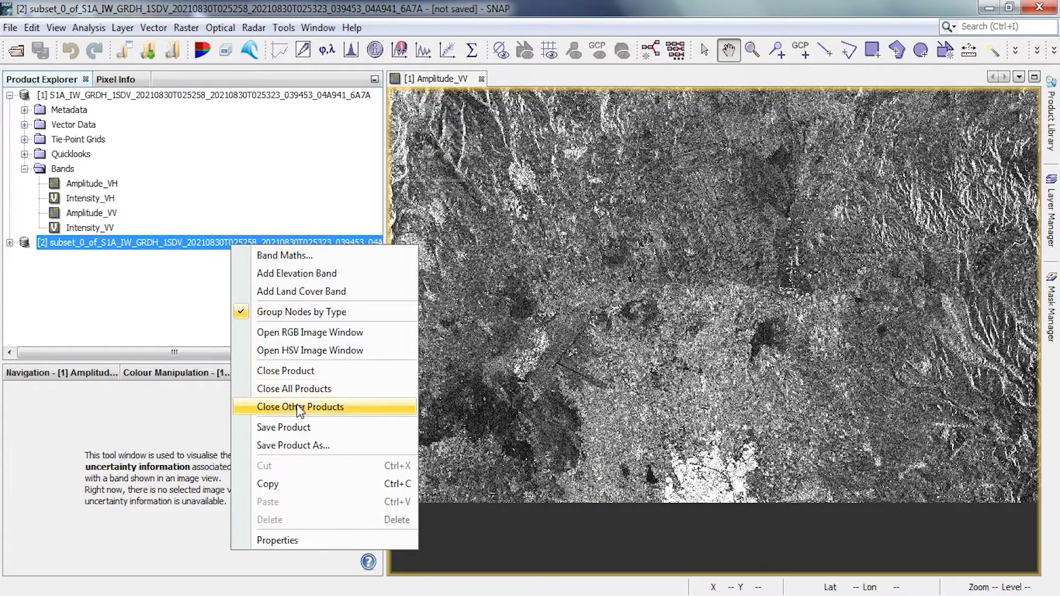
click(304, 426)
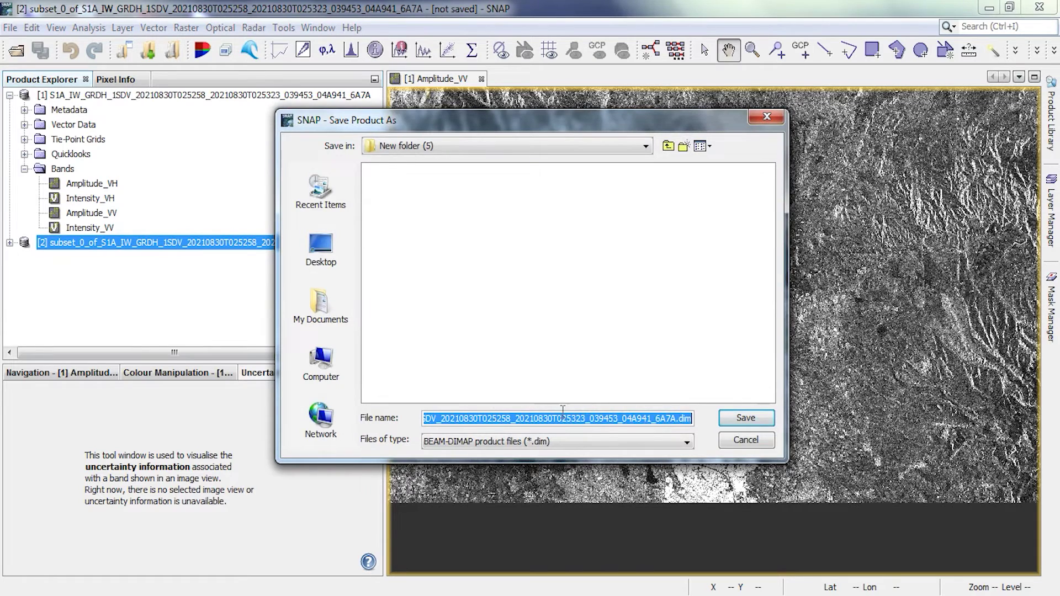
click(674, 418)
drag(675, 418, 446, 418)
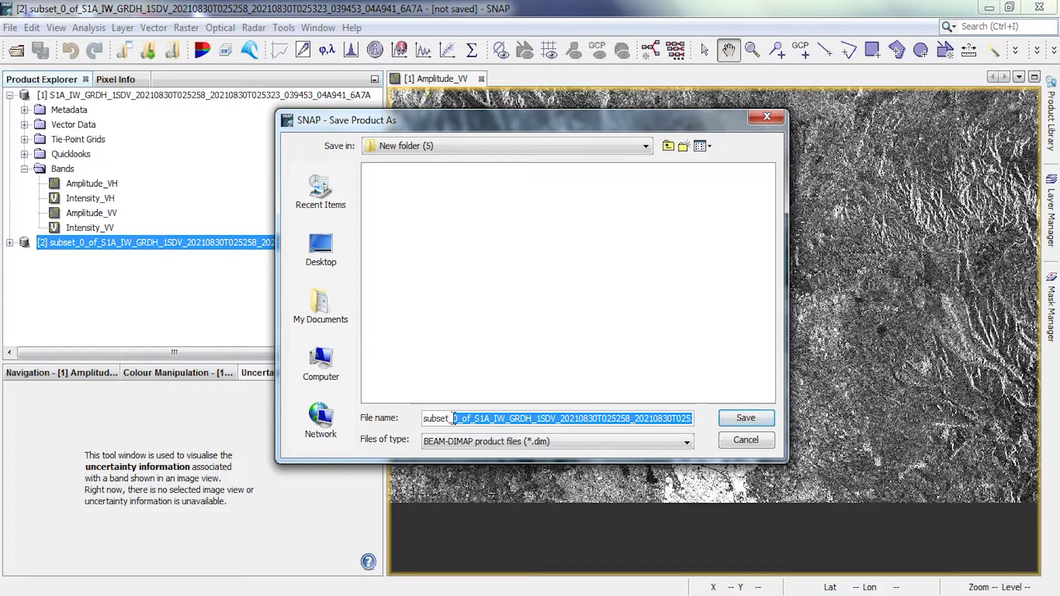
text(1.dim)
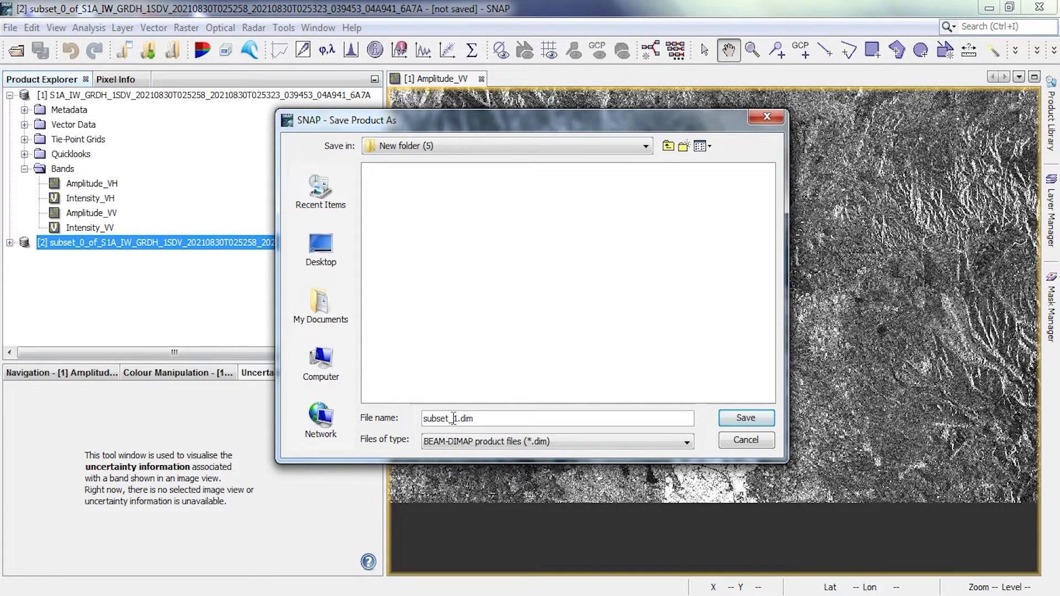
click(726, 421)
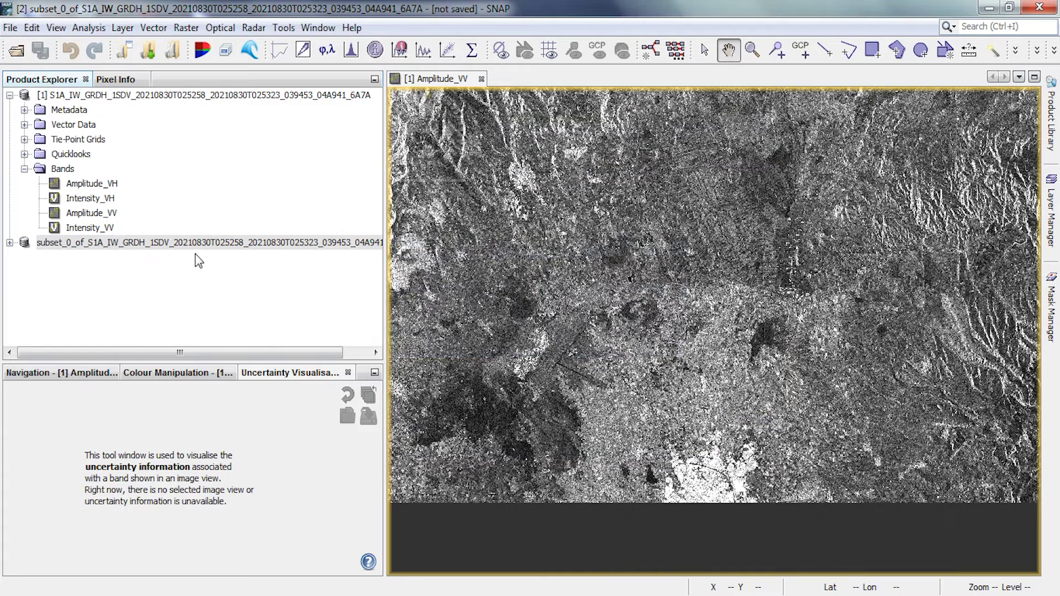
- Close all open products and open the C8CB Sentinel-1 scene
click(167, 95)
right_click(167, 94)
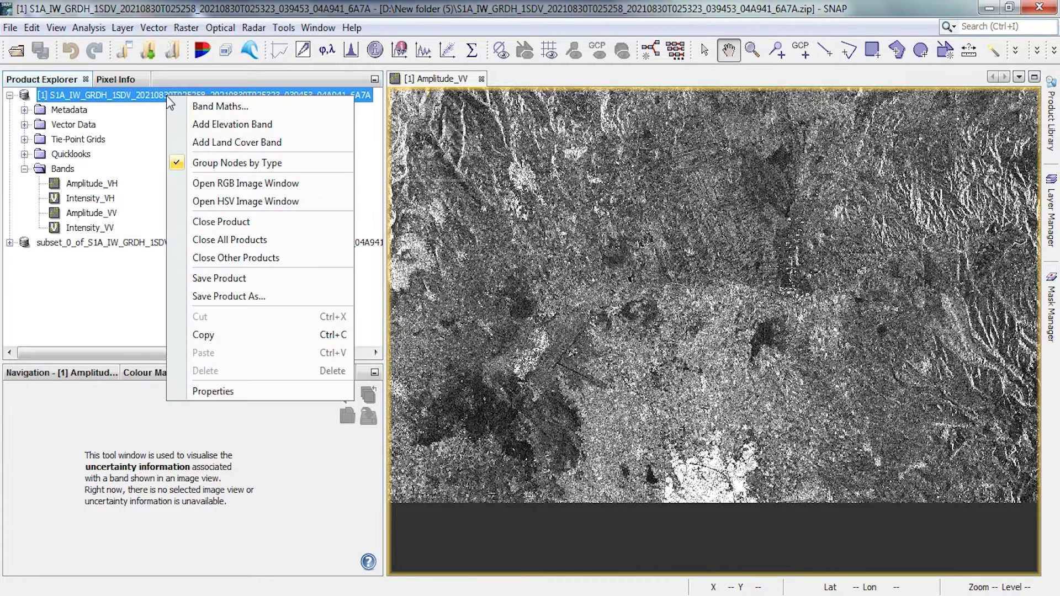
click(217, 240)
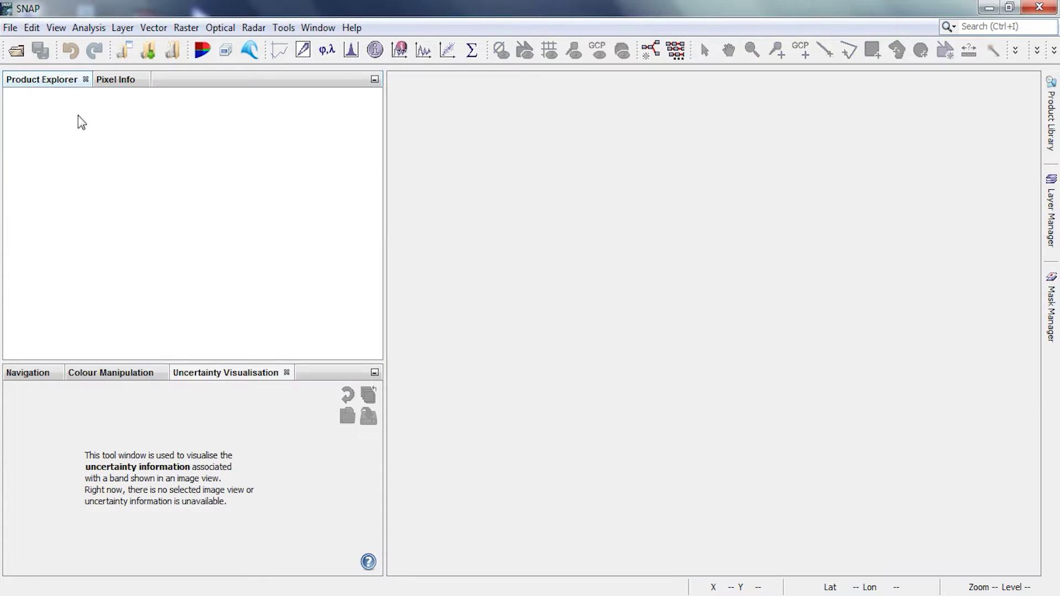
click(18, 52)
click(466, 228)
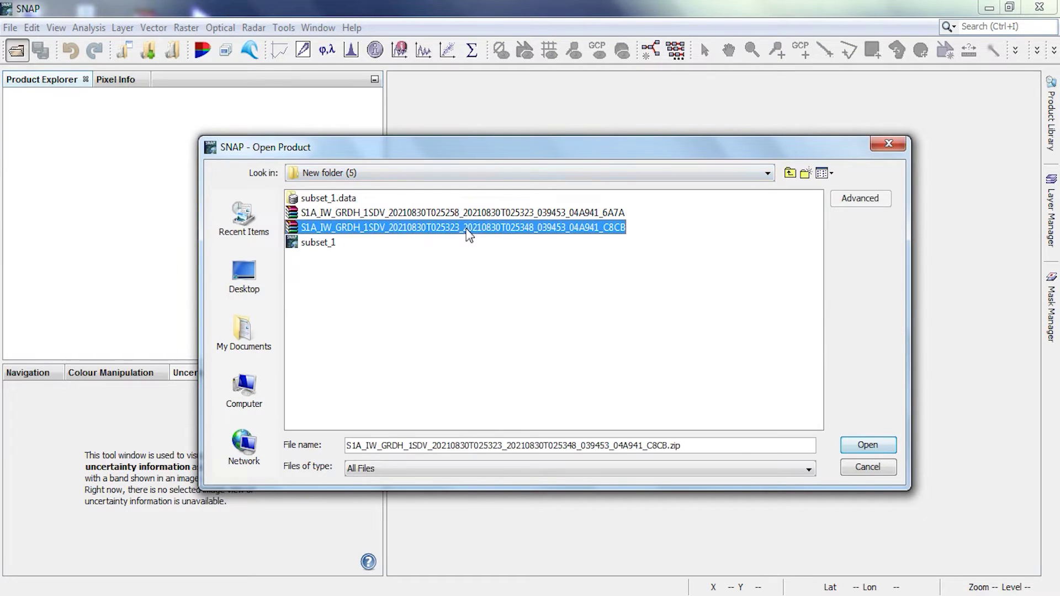
click(863, 446)
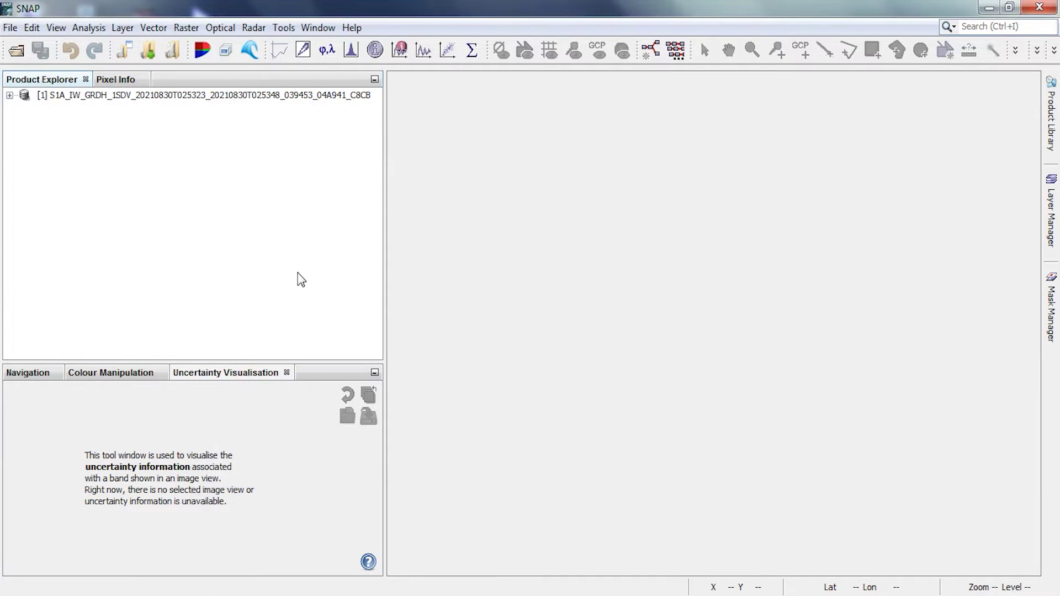
- Display the C8CB Amplitude_VV band and zoom in on the scene's top part
click(9, 95)
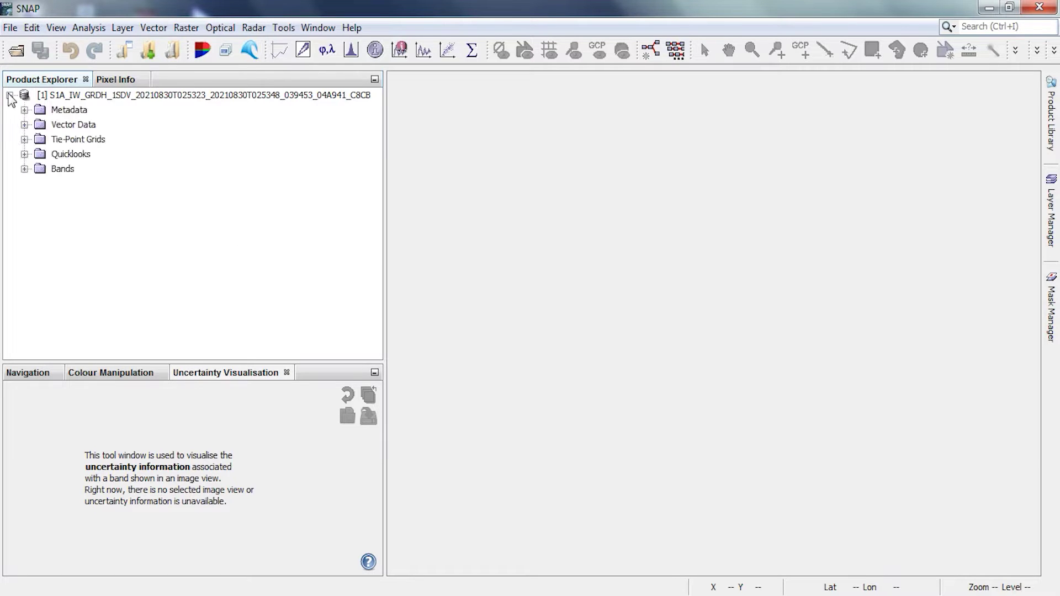
click(24, 169)
double_click(92, 215)
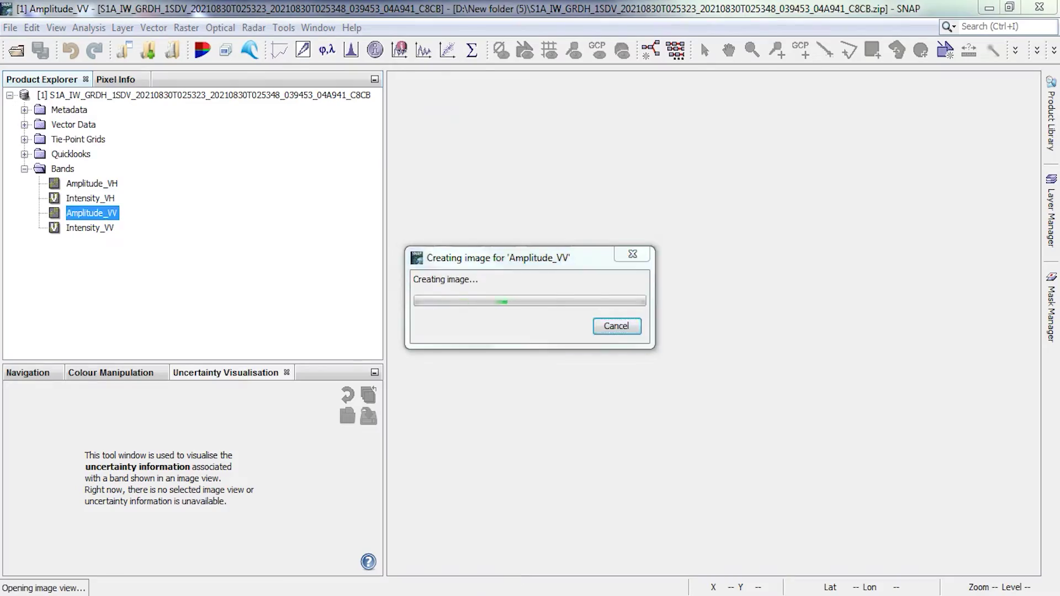
scroll(512, 242, up, 5)
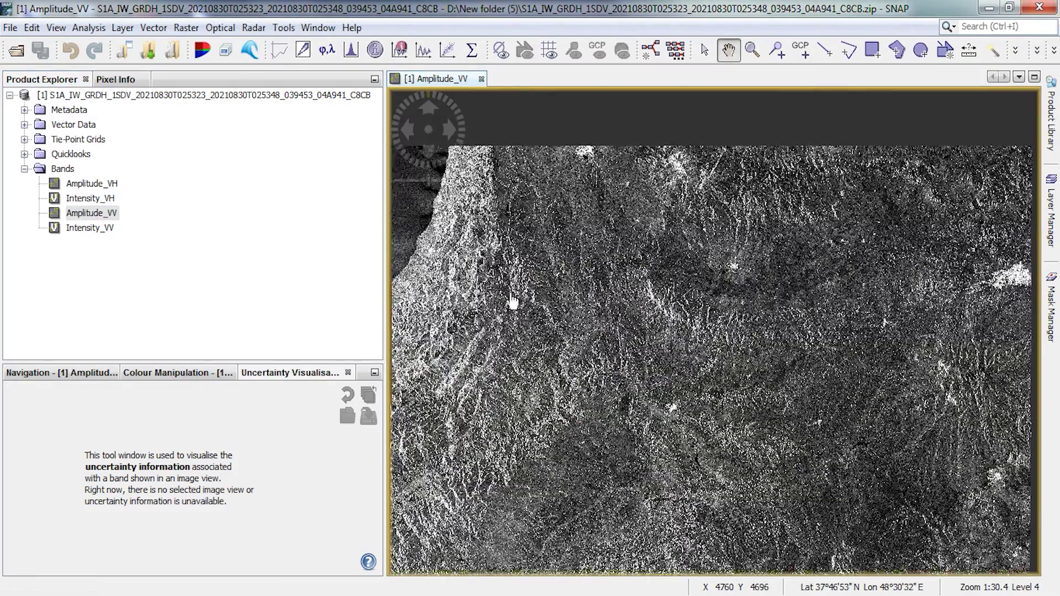
scroll(525, 299, up, 2)
drag(522, 273, 709, 409)
scroll(709, 408, up, 6)
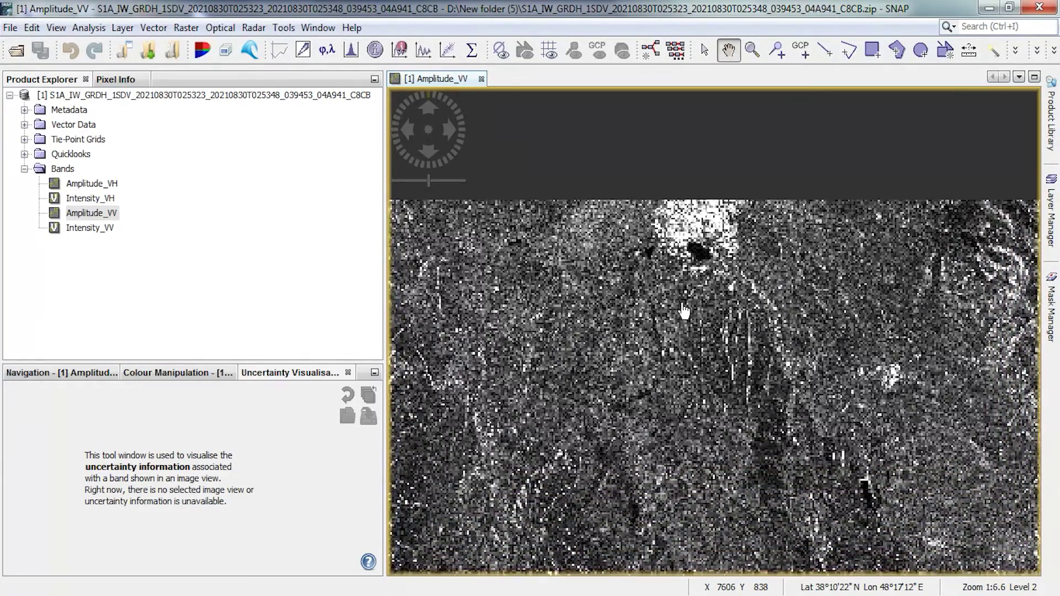
drag(685, 312, 680, 266)
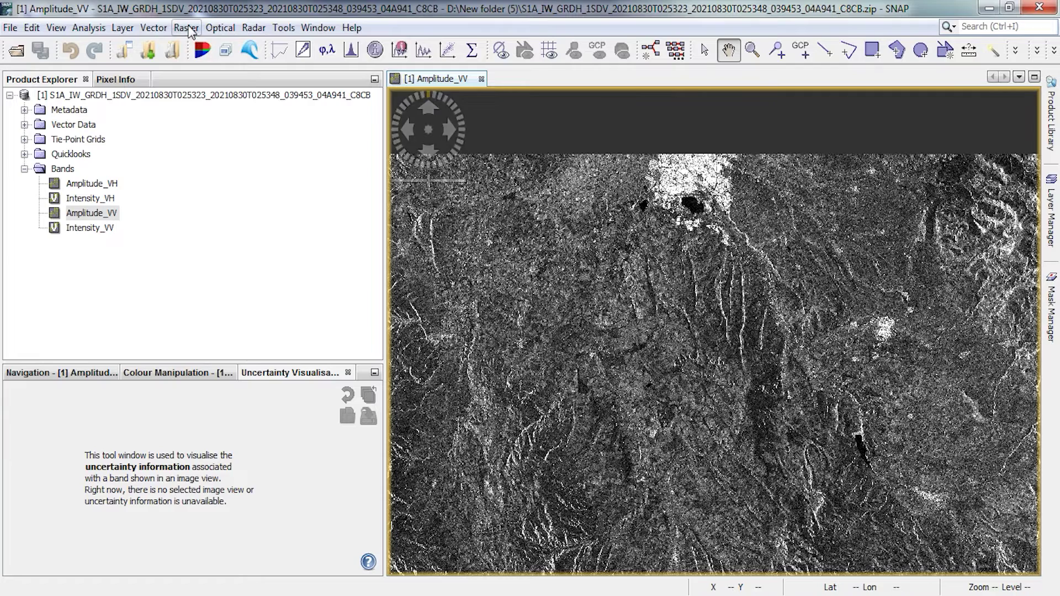
- Create a subset product from the viewed top area of the C8CB scene
click(187, 27)
click(233, 138)
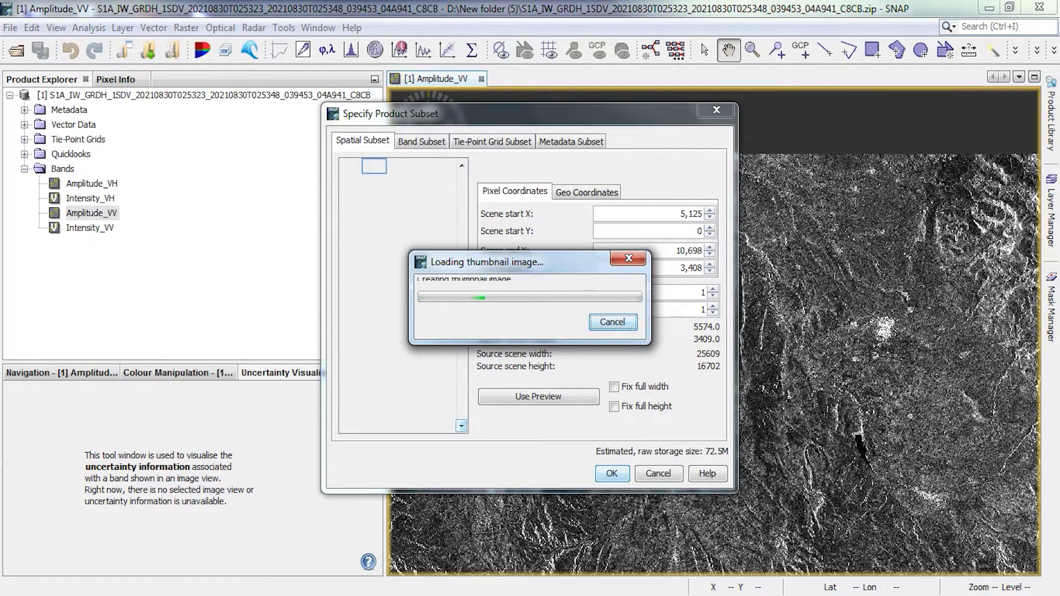
click(612, 473)
- Save the new subset to disk as subset_2.dim
click(265, 249)
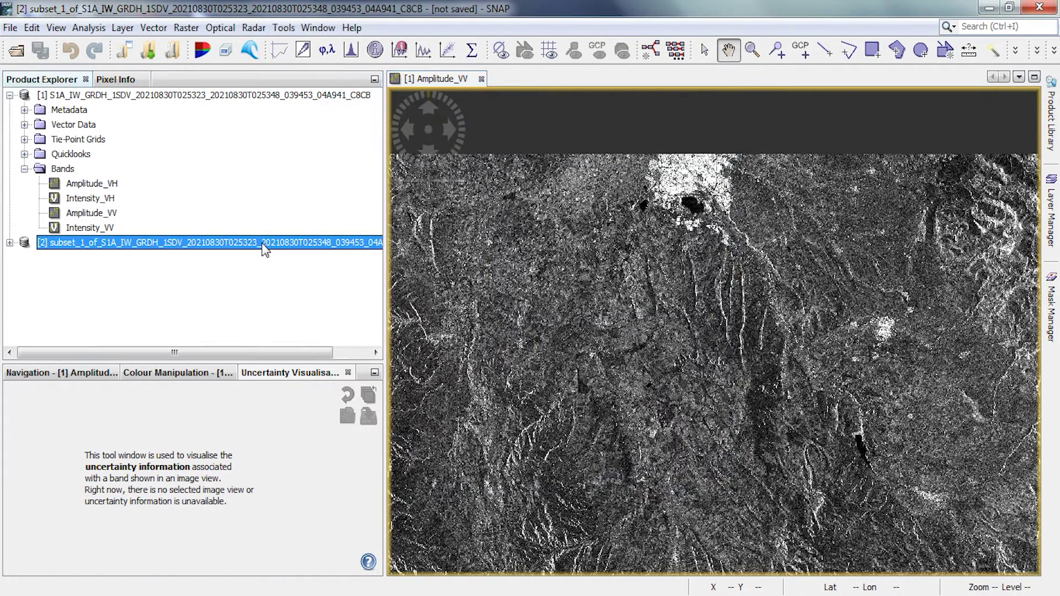
right_click(263, 245)
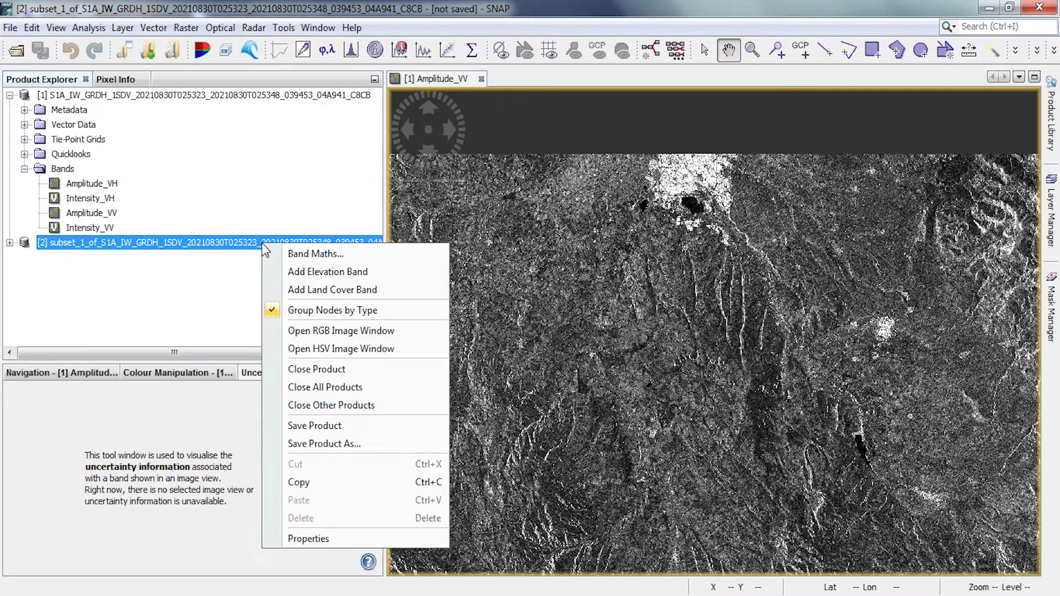
click(353, 423)
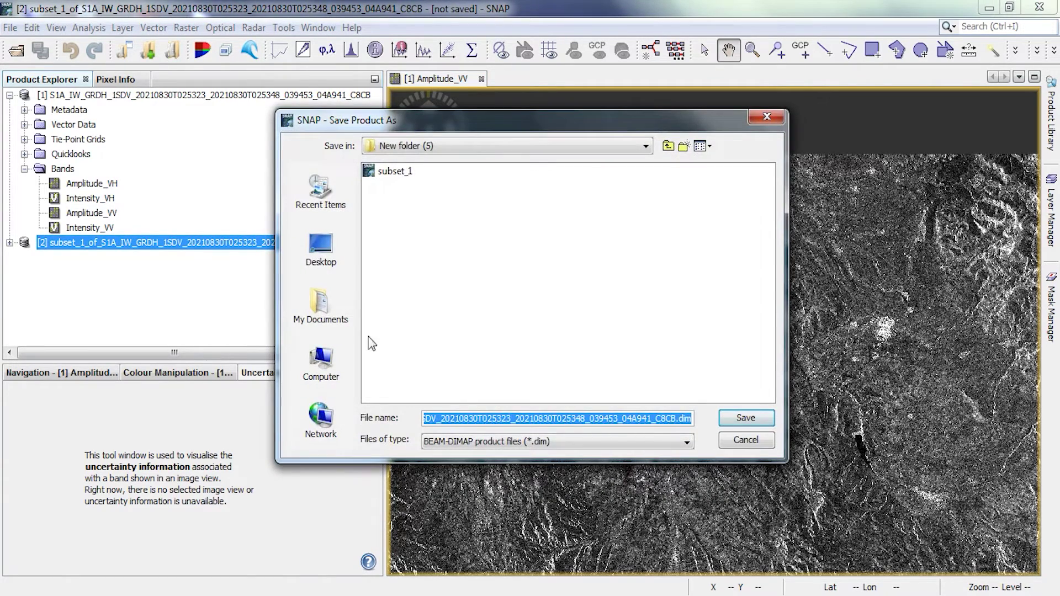
click(398, 173)
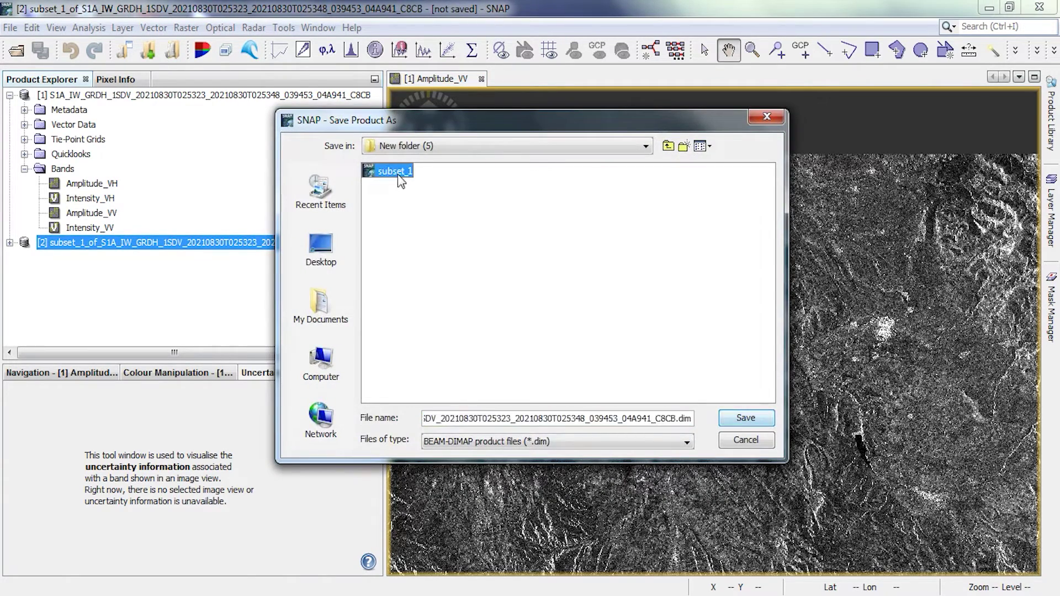
click(457, 418)
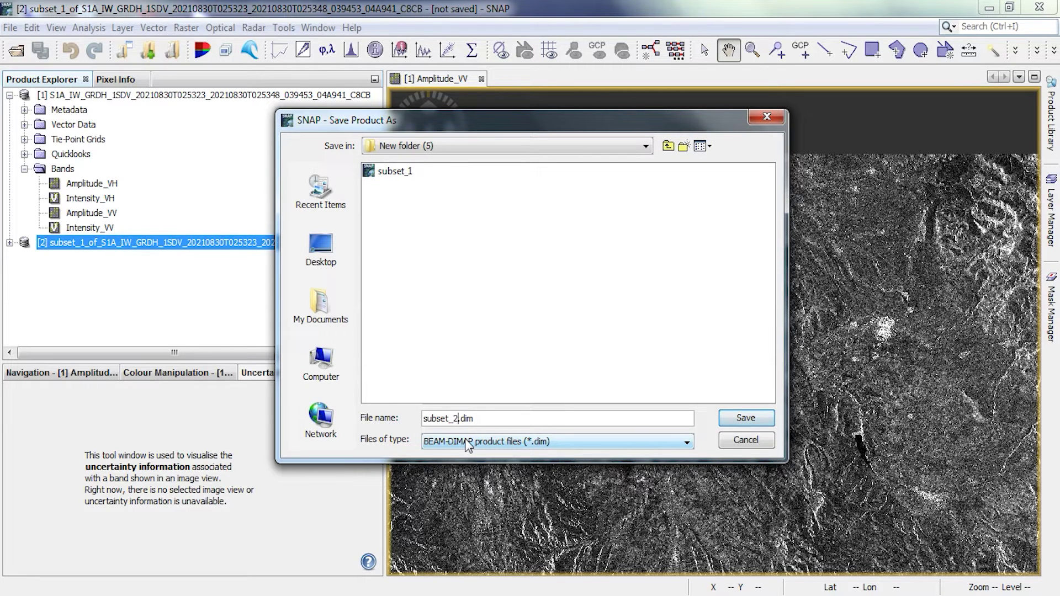
click(729, 419)
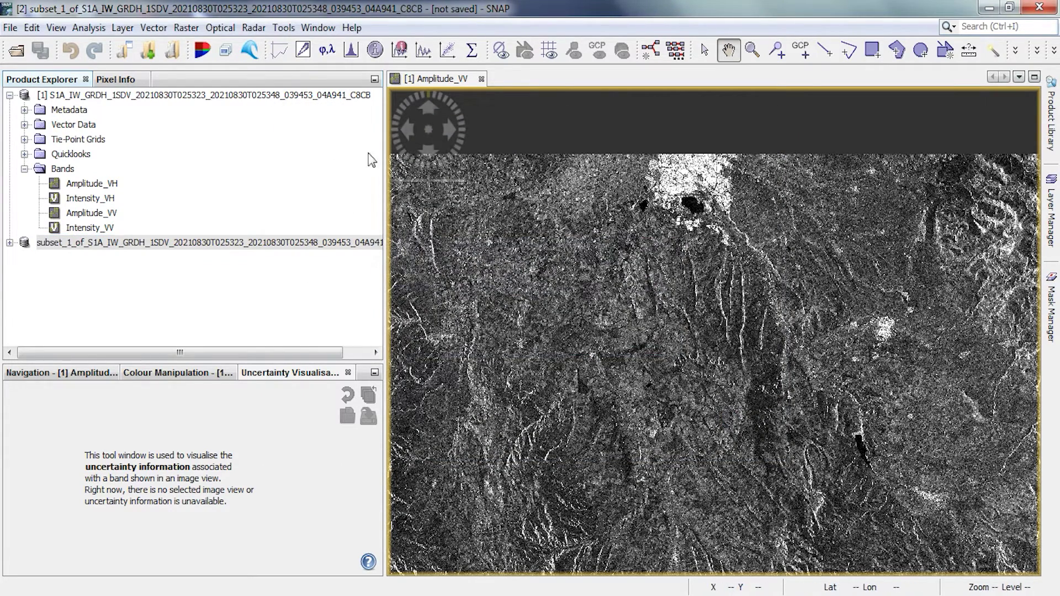
right_click(239, 95)
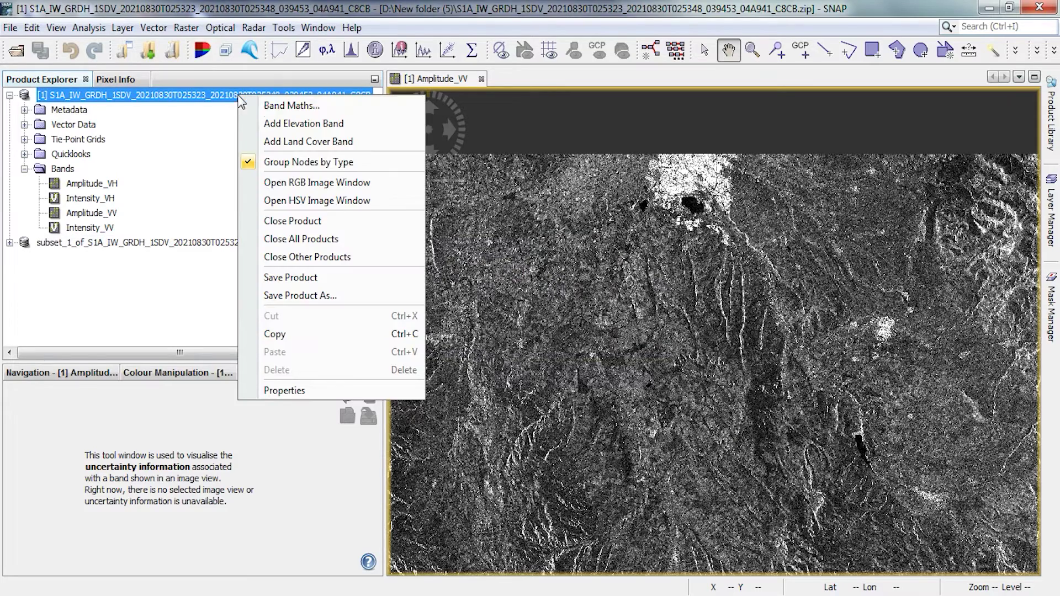
- Close all open products, dismissing the cannot-close warning along the way
click(287, 214)
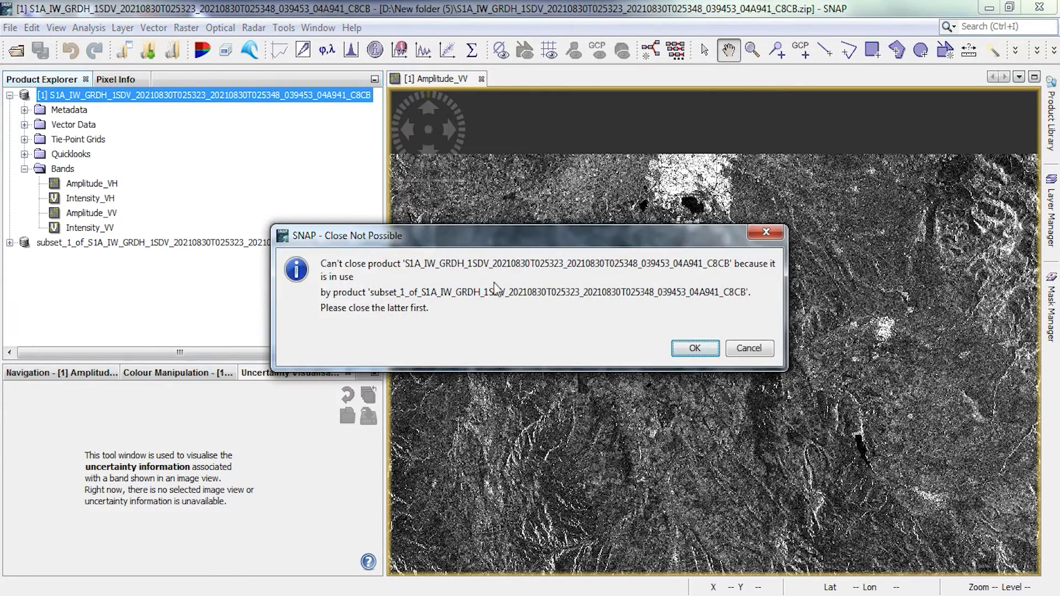
click(690, 348)
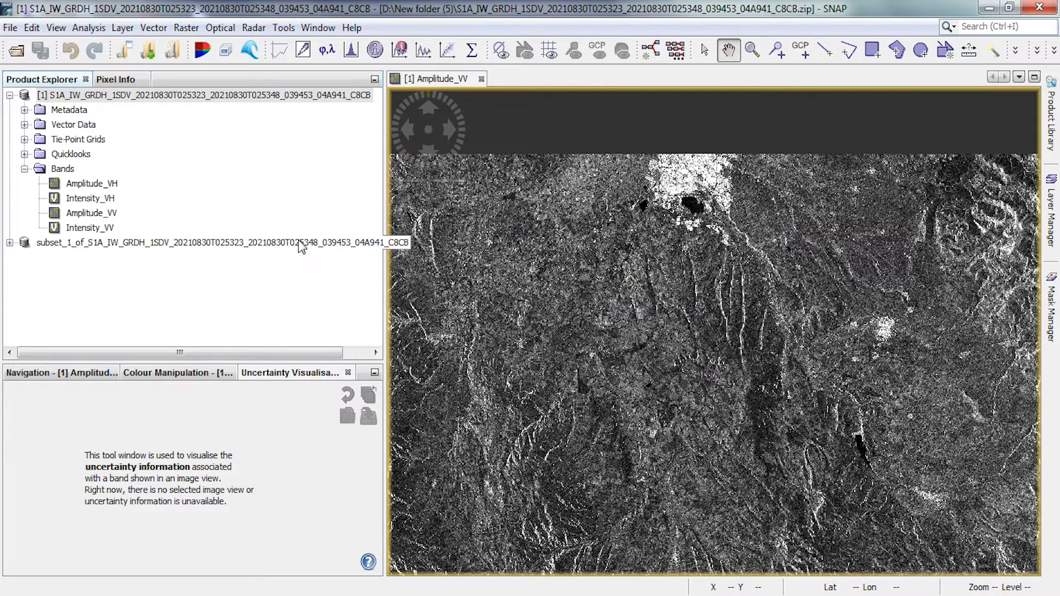
right_click(182, 96)
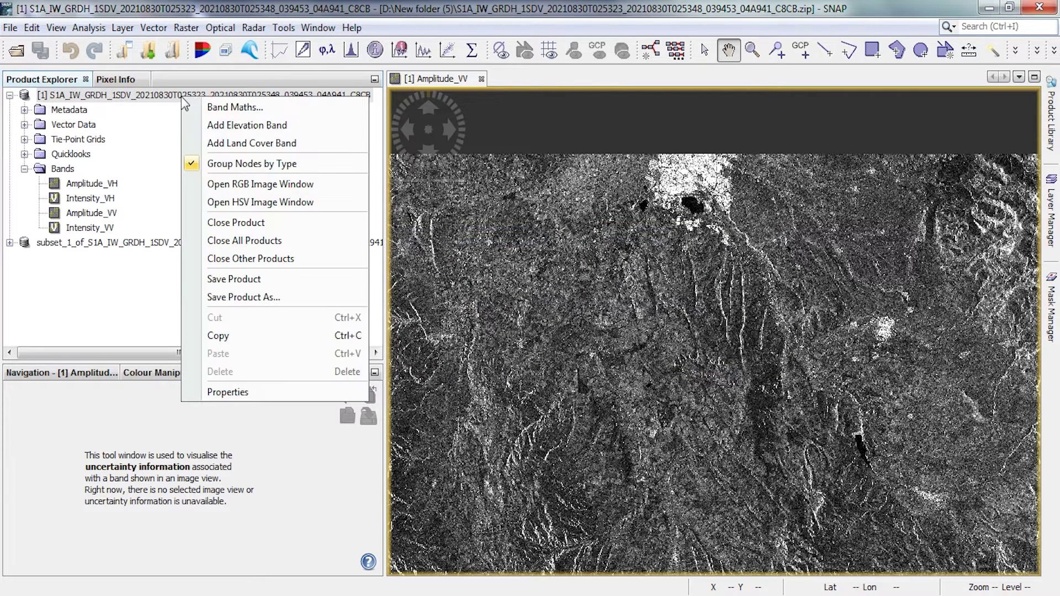
click(261, 241)
- Open subset_1.dim and subset_2.dim together and select subset_1
click(16, 52)
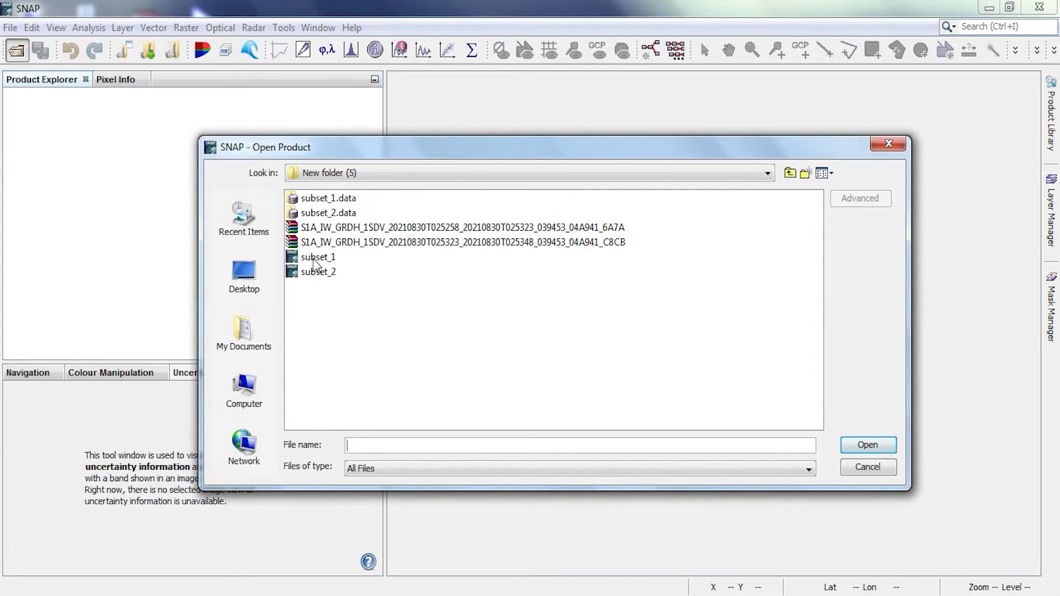
click(315, 258)
shift+click(317, 272)
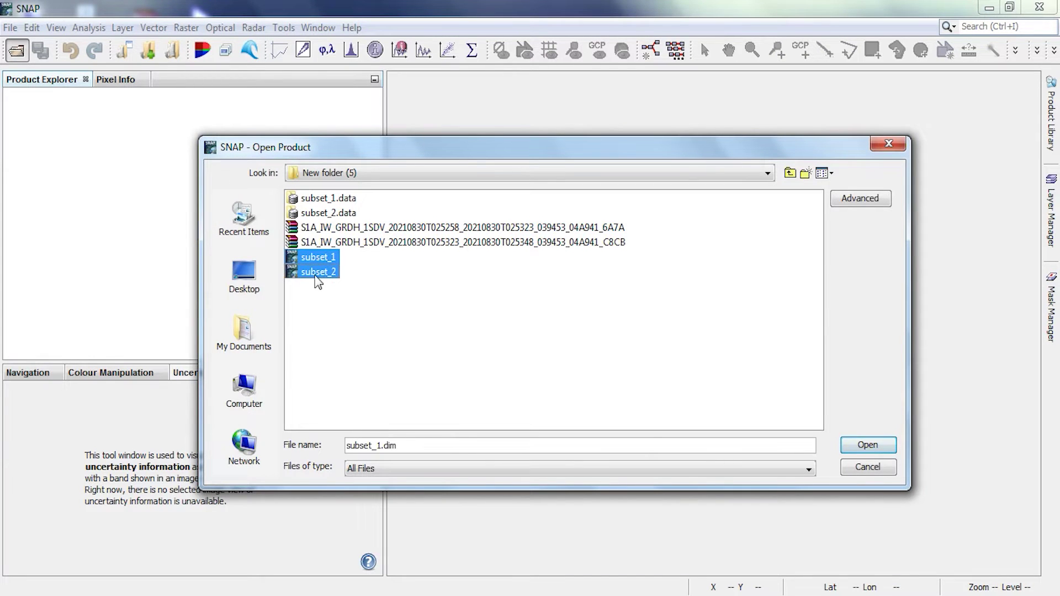
click(862, 445)
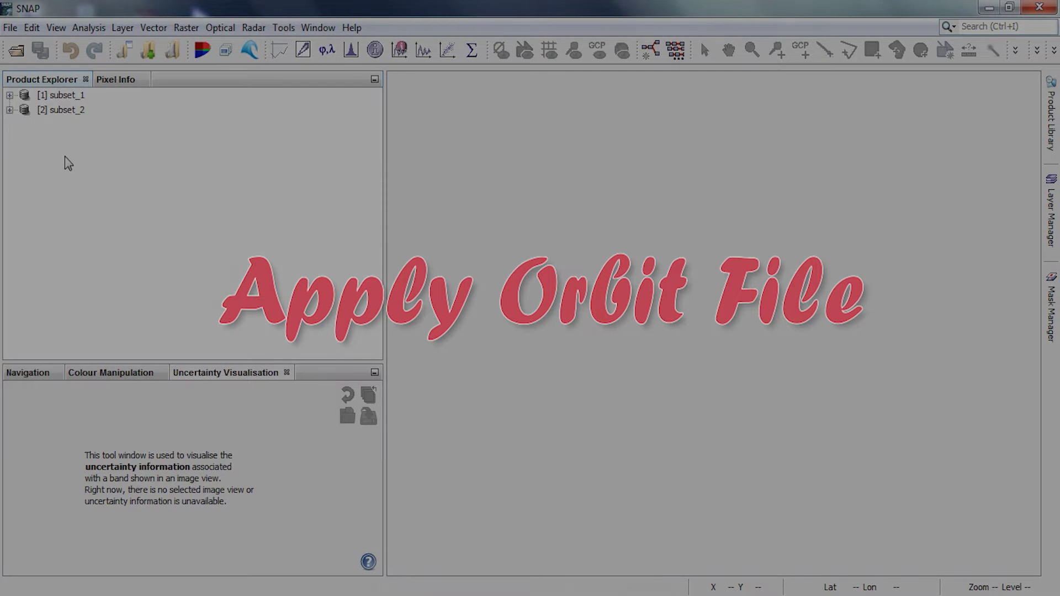
click(60, 96)
click(253, 27)
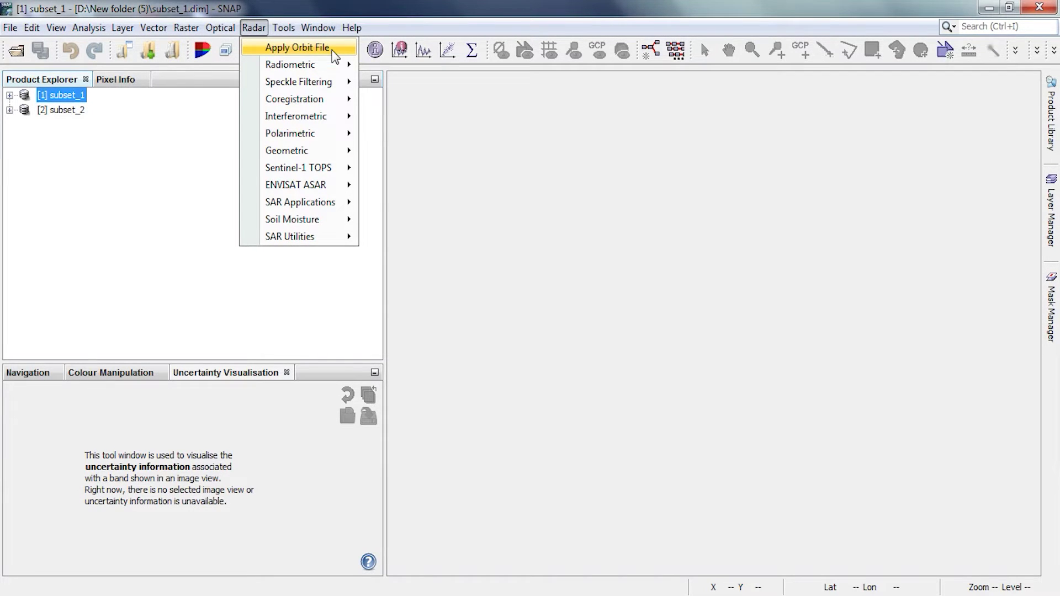
- Apply the orbit file to subset_1 with 'Do not fail if new orbit file is not found' enabled
click(335, 55)
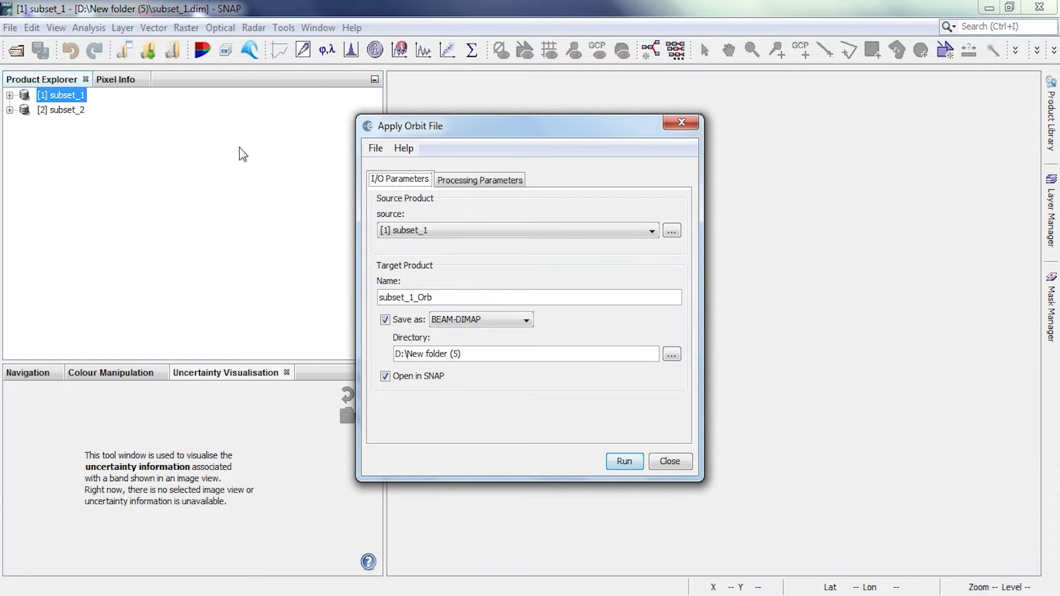
click(441, 180)
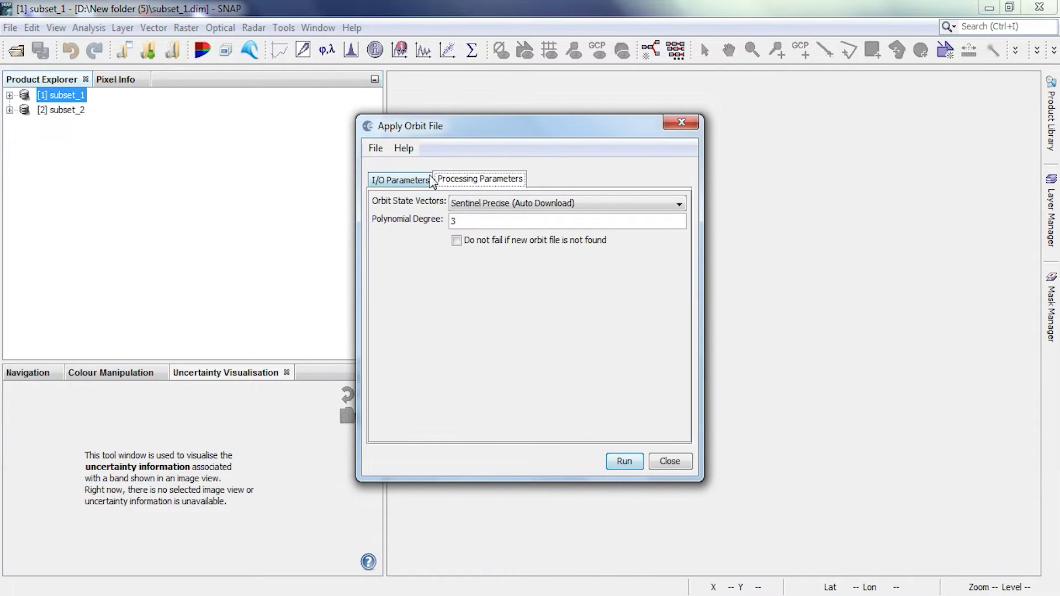
click(471, 246)
click(419, 185)
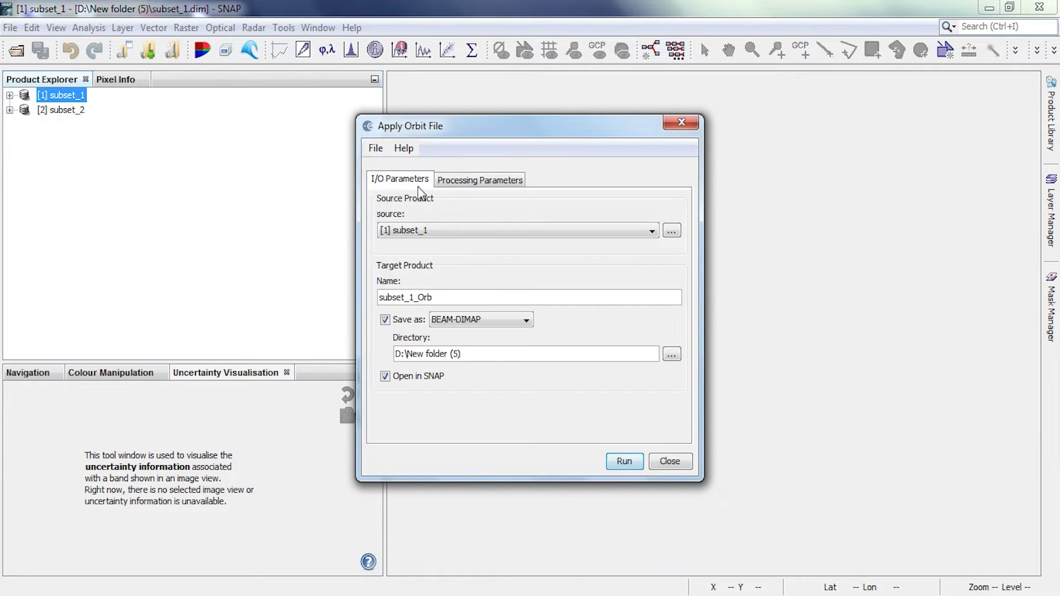
drag(449, 298, 422, 299)
click(611, 460)
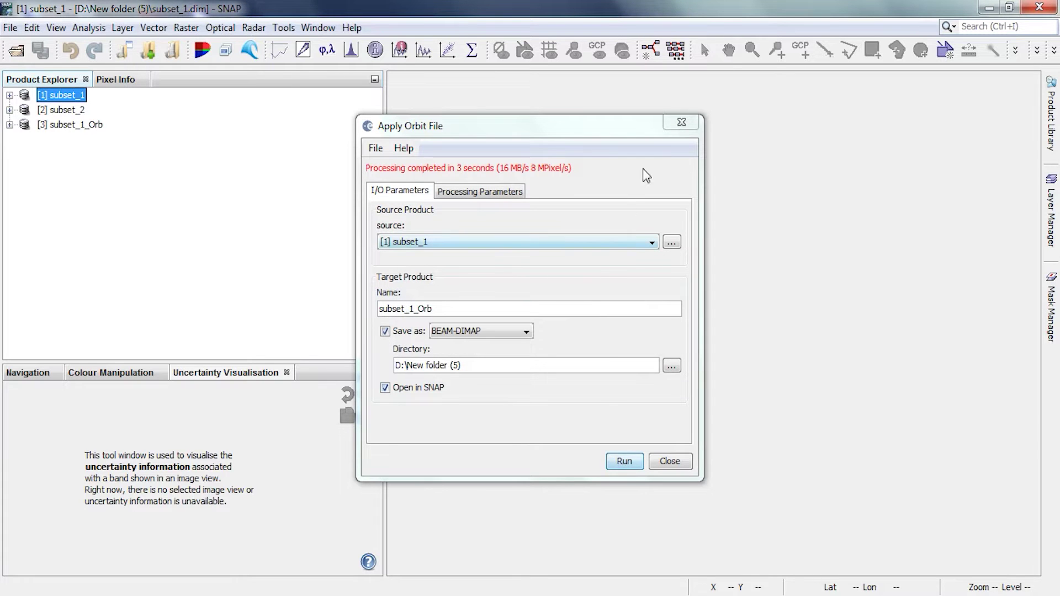
click(674, 126)
click(98, 126)
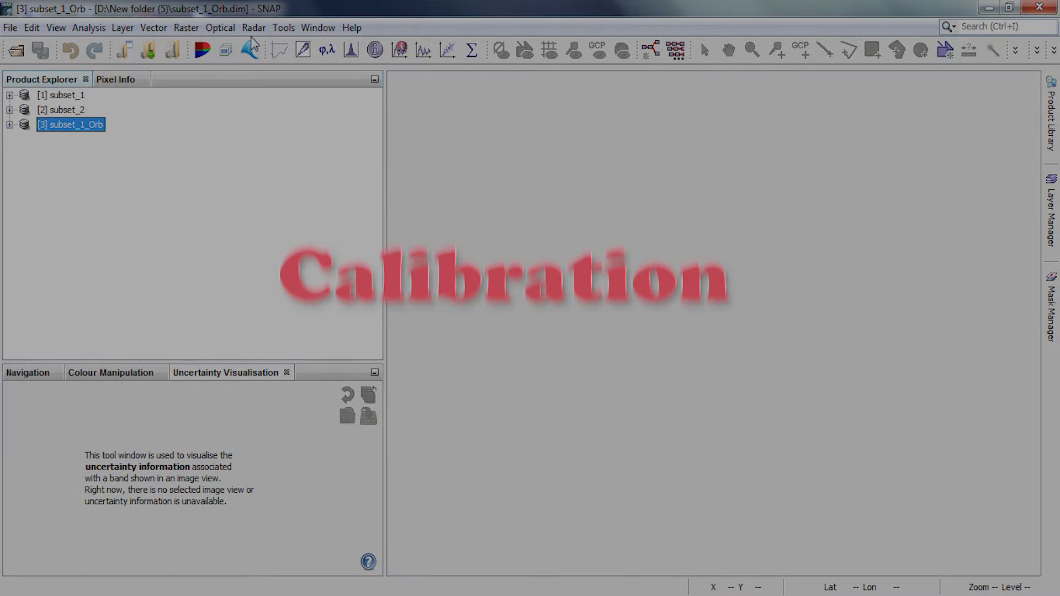
- Run radiometric Calibration on subset_1_Orb, outputting subset_1_Orb_Cal
click(253, 28)
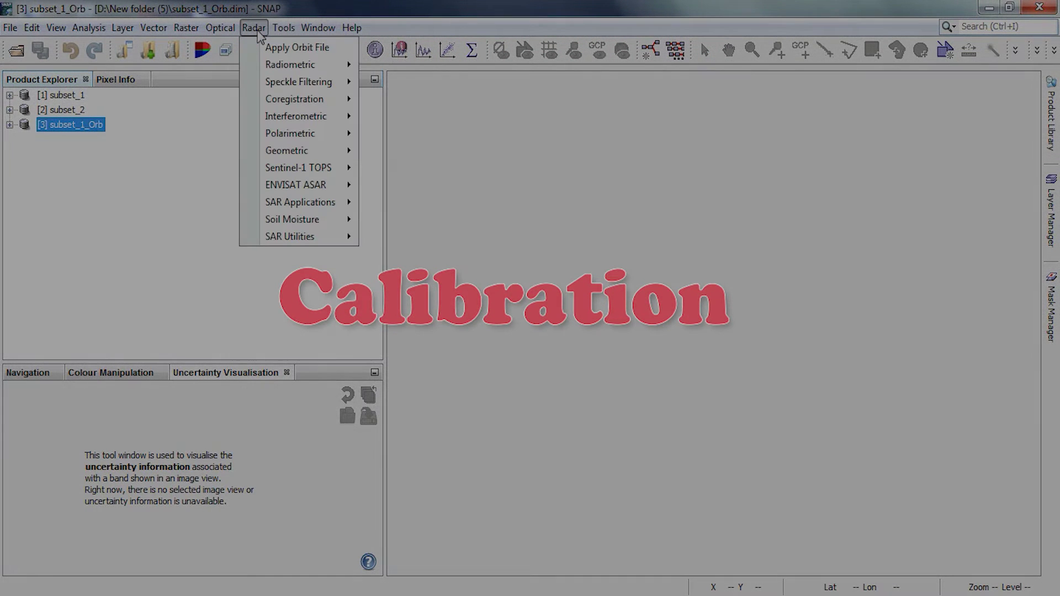
mouse_move(298, 65)
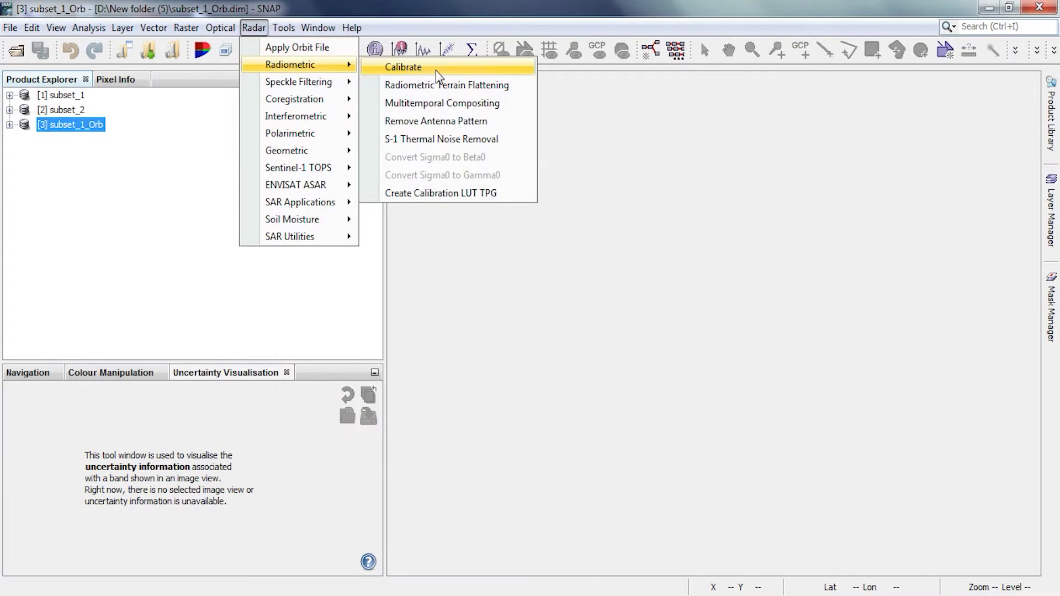
click(435, 71)
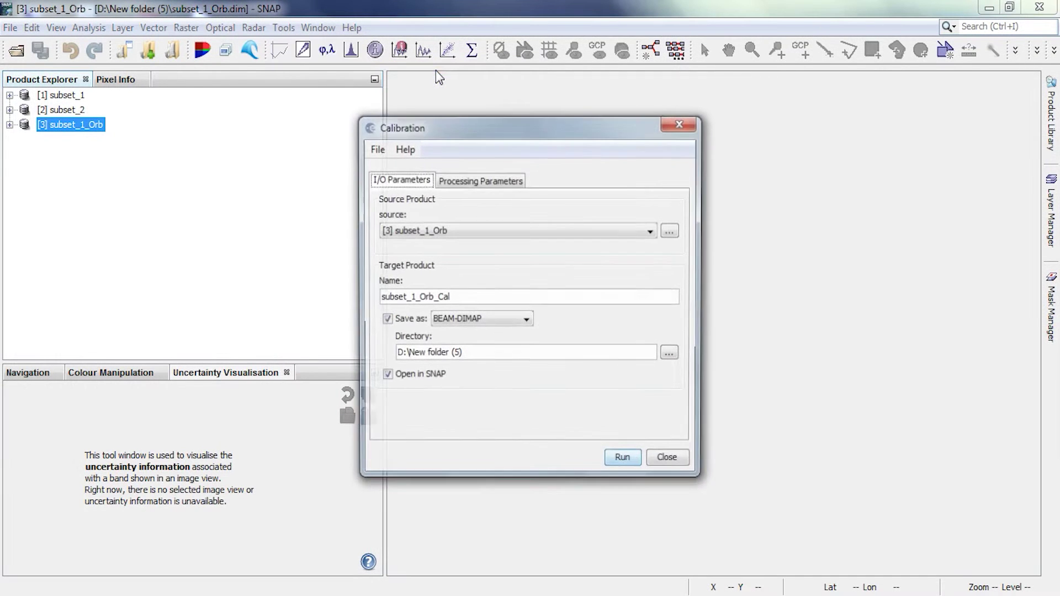
click(452, 187)
click(426, 181)
click(451, 293)
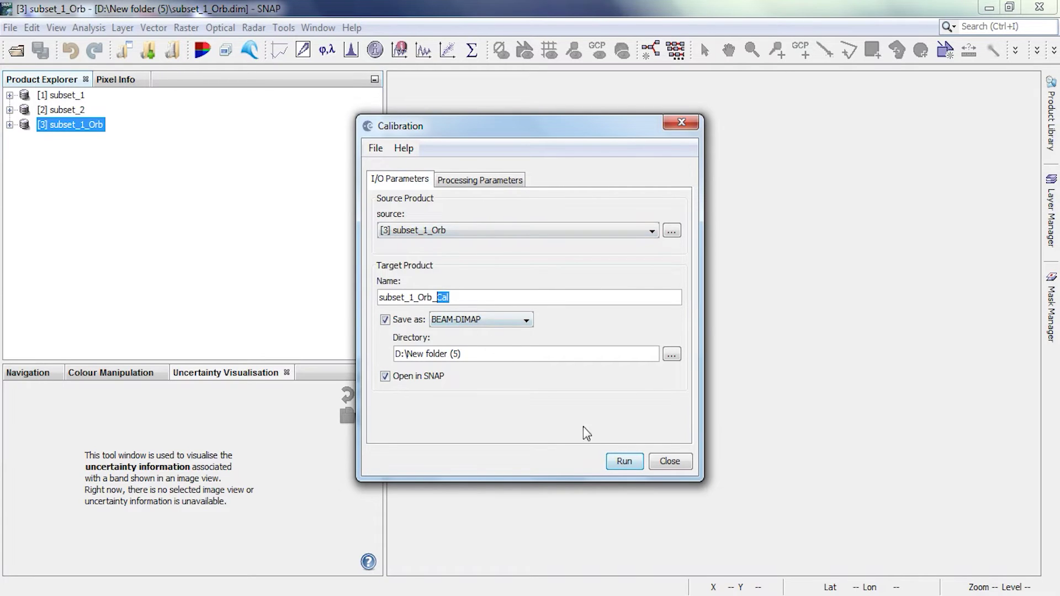
click(514, 232)
click(516, 271)
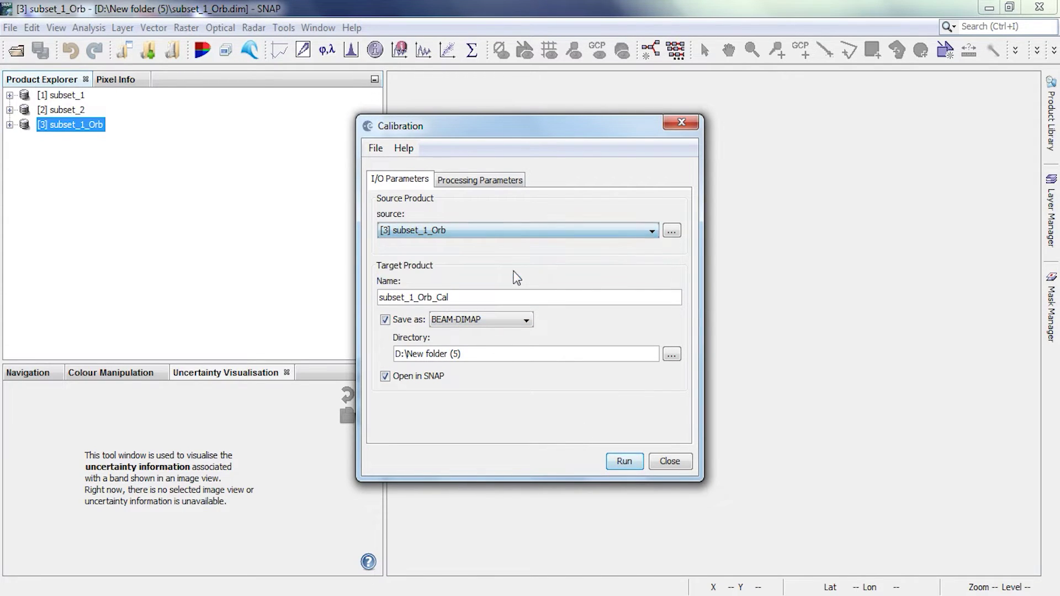
click(625, 461)
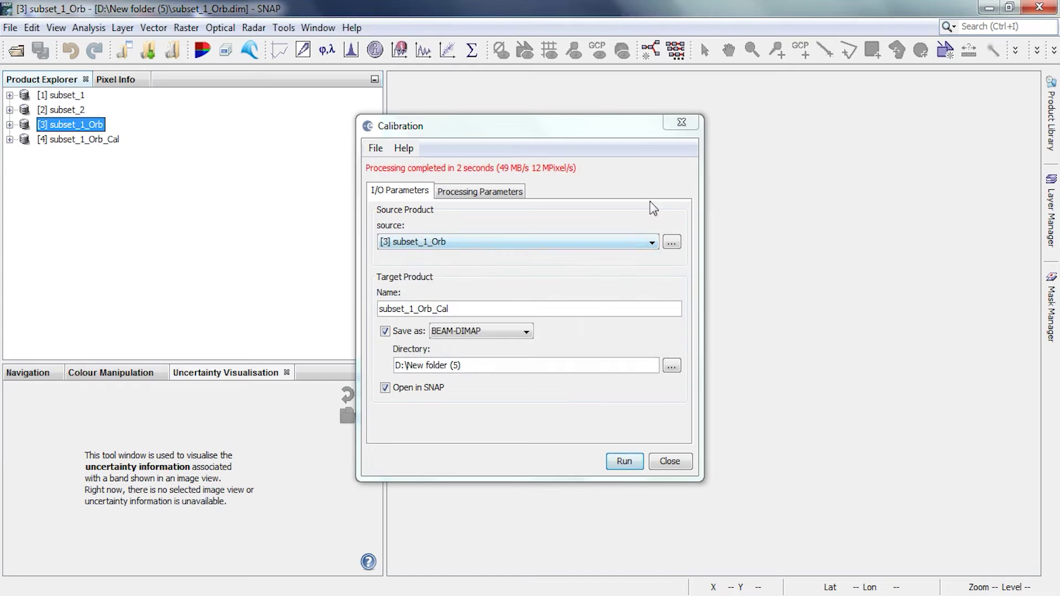
click(682, 122)
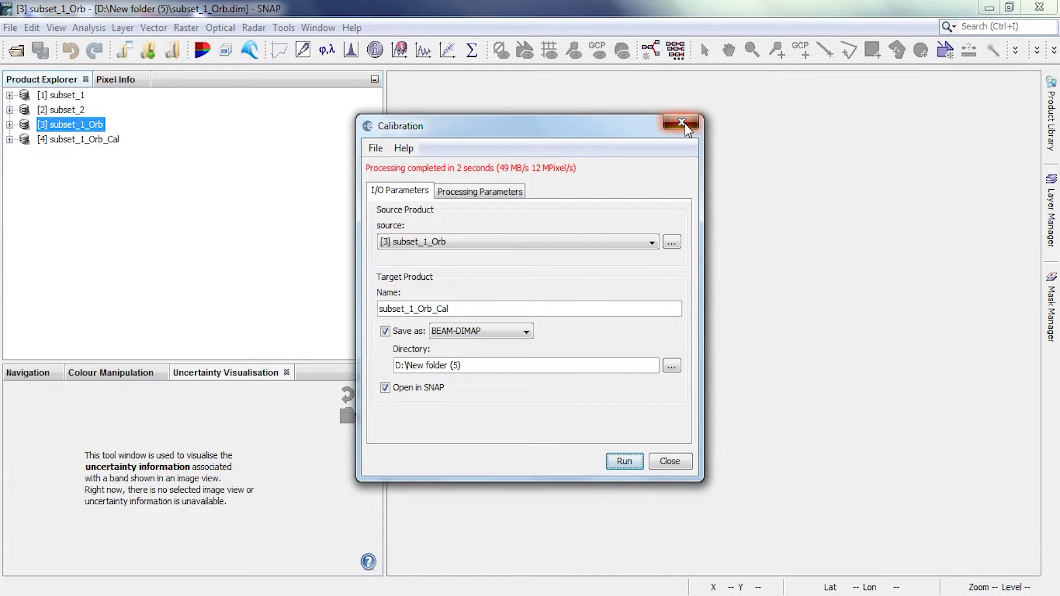
click(113, 141)
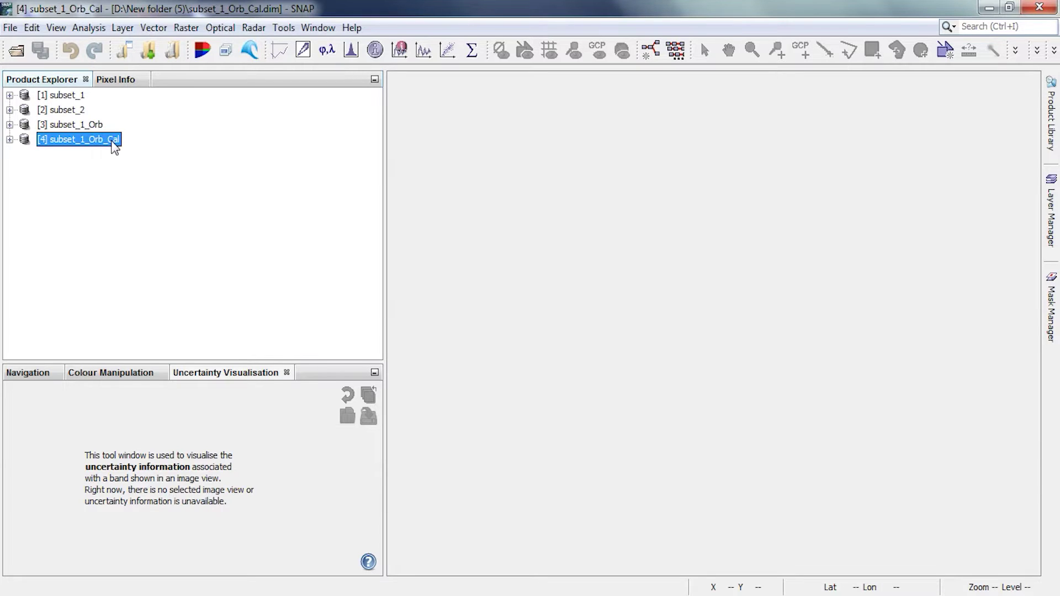
- Convert subset_1_Orb_Cal bands to decibels, outputting subset_1_Orb_Cal_dB
right_click(114, 145)
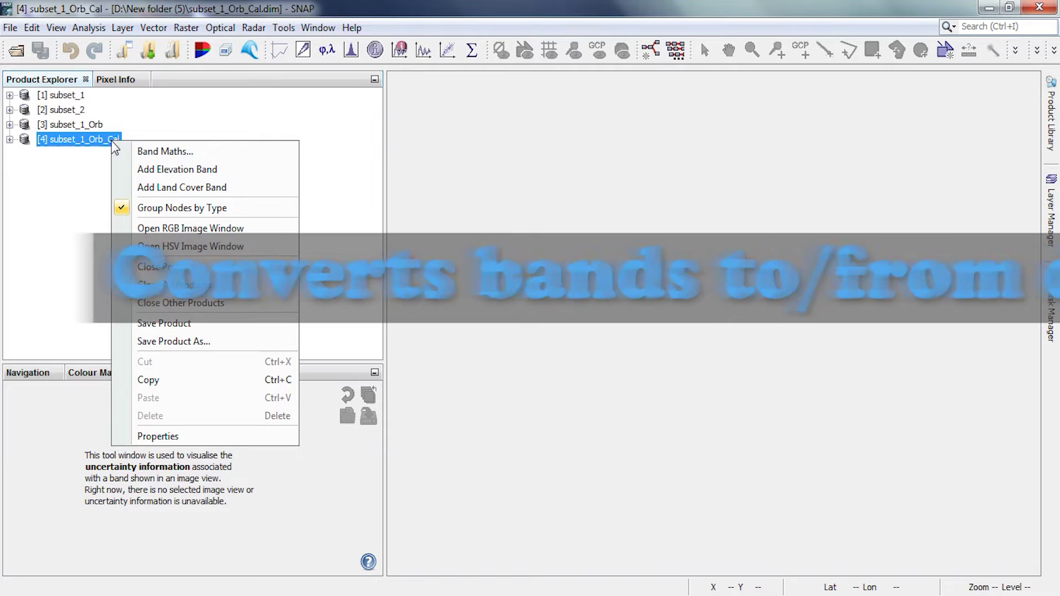
click(101, 143)
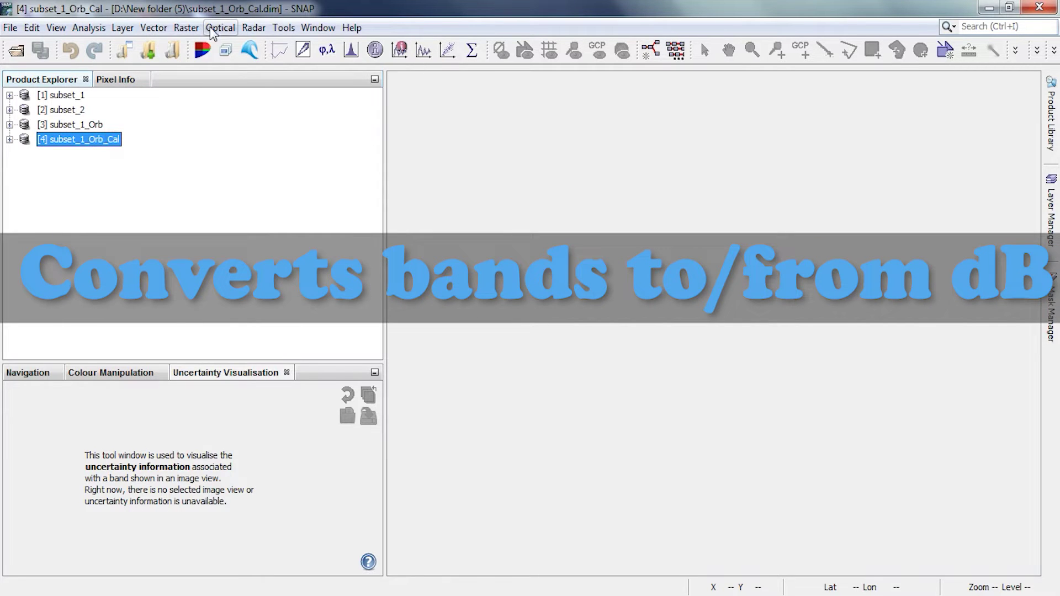
click(187, 28)
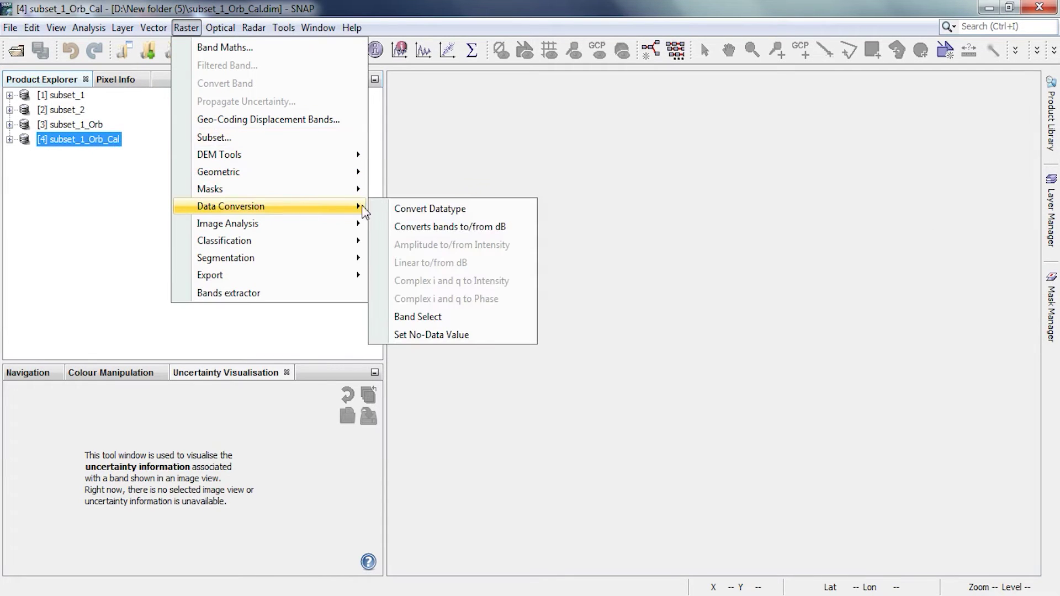
click(515, 226)
click(515, 230)
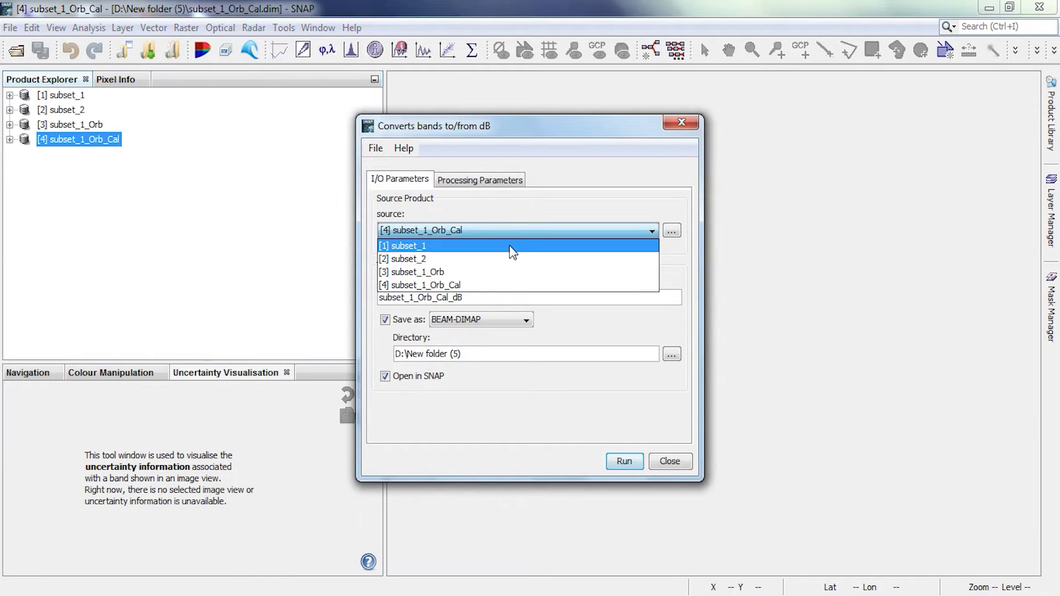
click(507, 282)
click(475, 182)
click(421, 182)
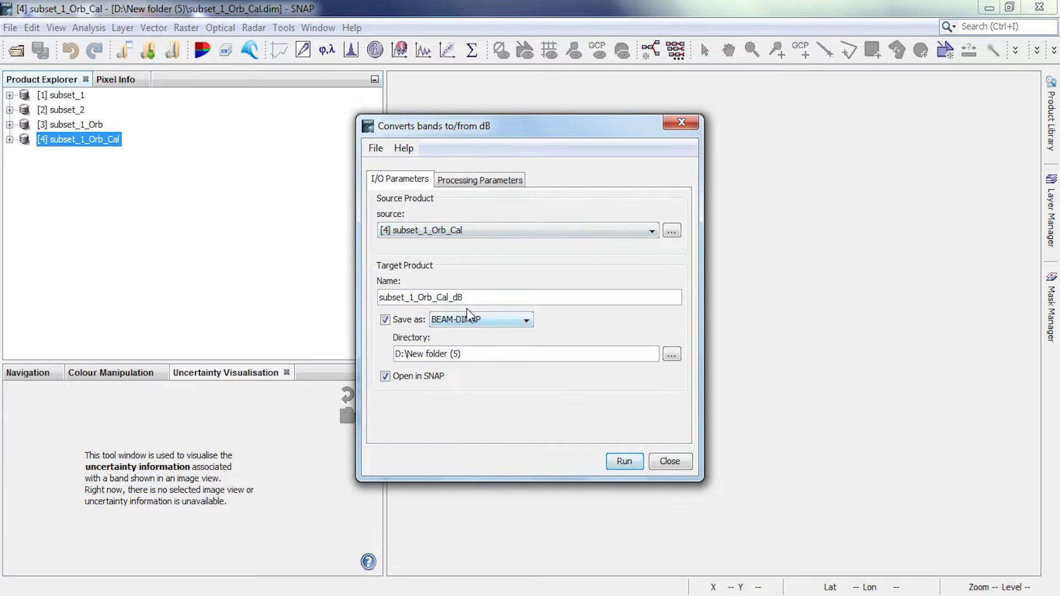
double_click(458, 297)
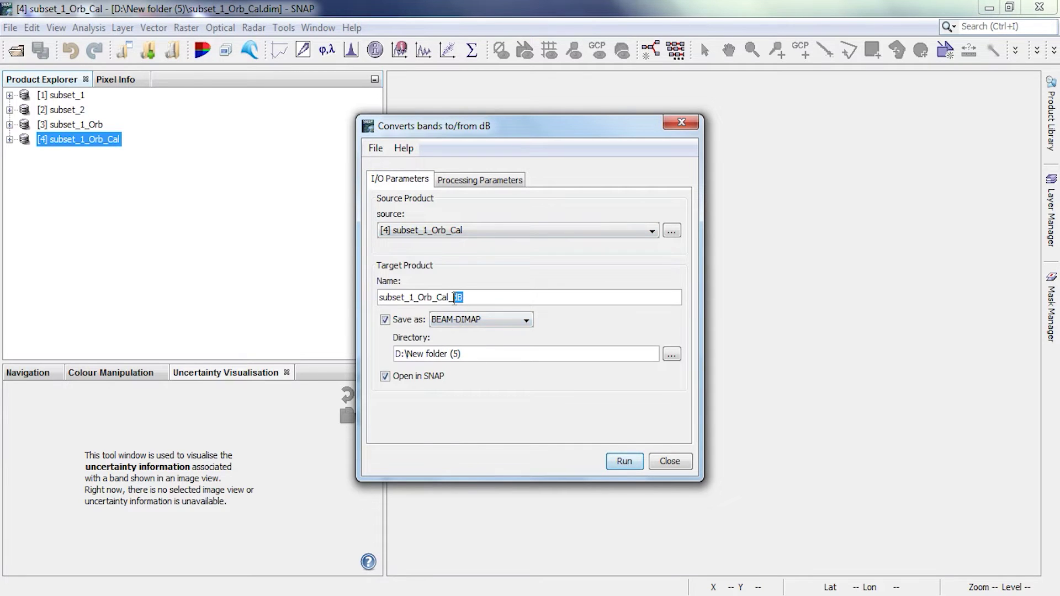
click(618, 465)
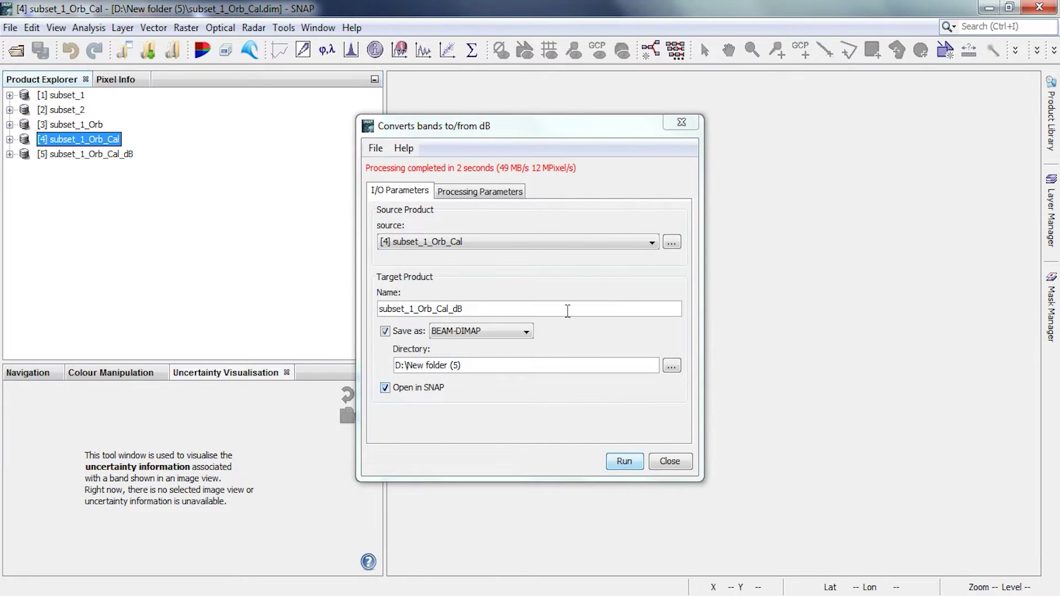
click(680, 122)
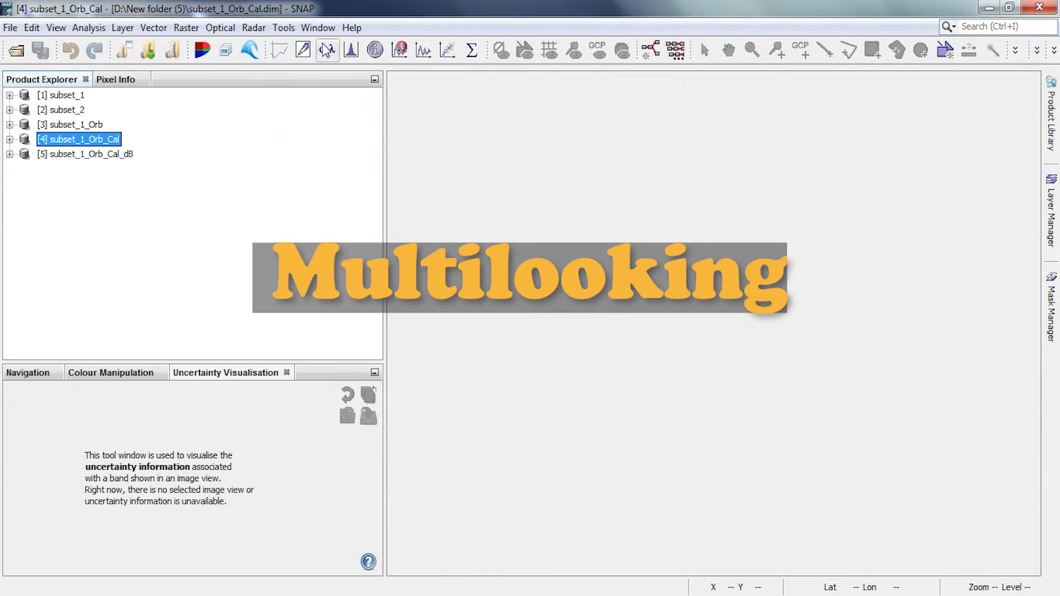
- Set up Multilooking on subset_1_Orb_Cal_dB with 2 range and 2 azimuth looks
click(253, 29)
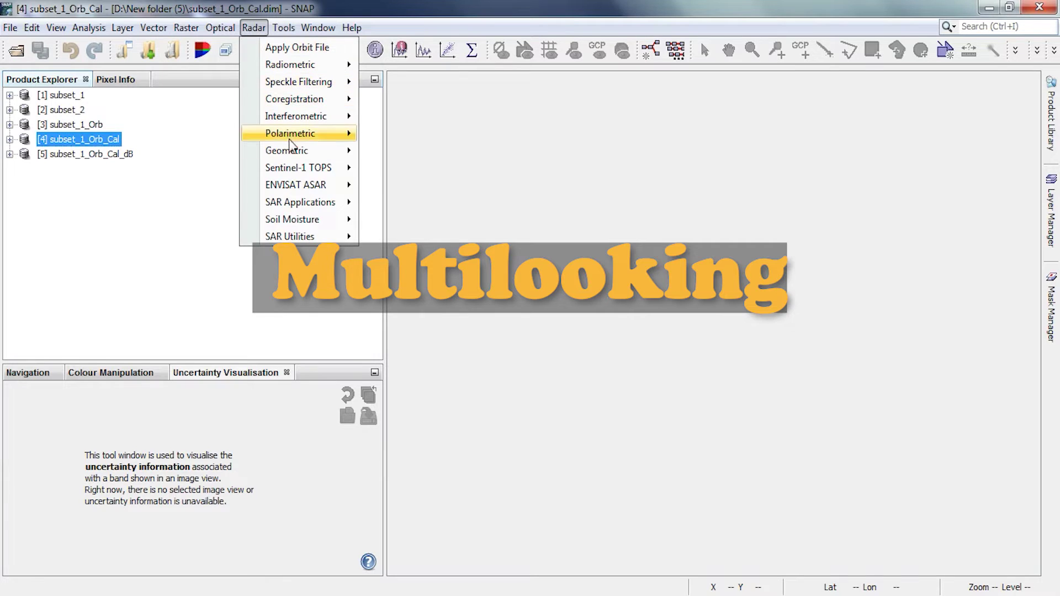
mouse_move(298, 236)
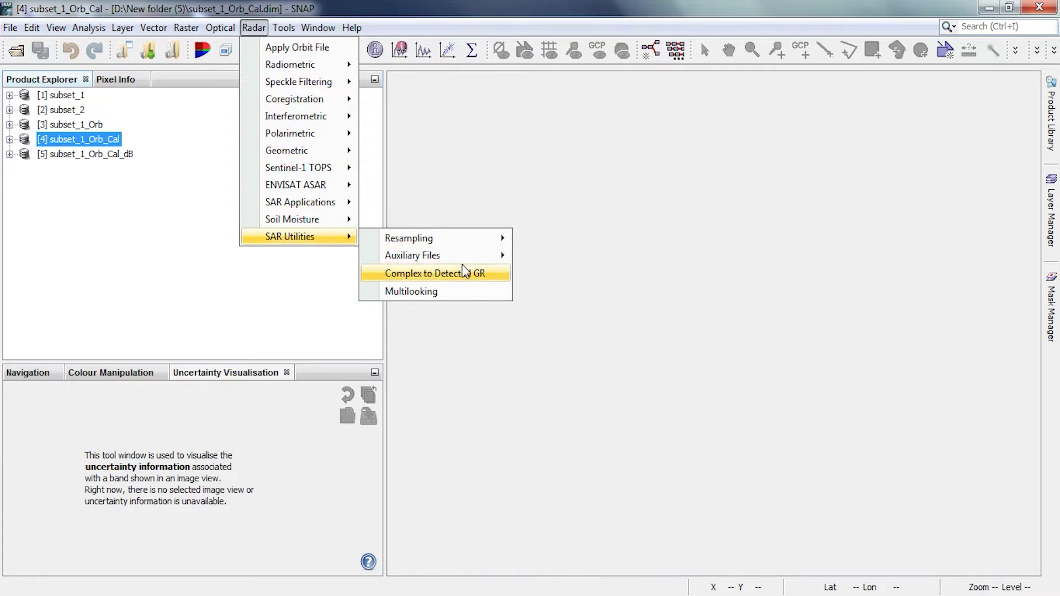
click(473, 292)
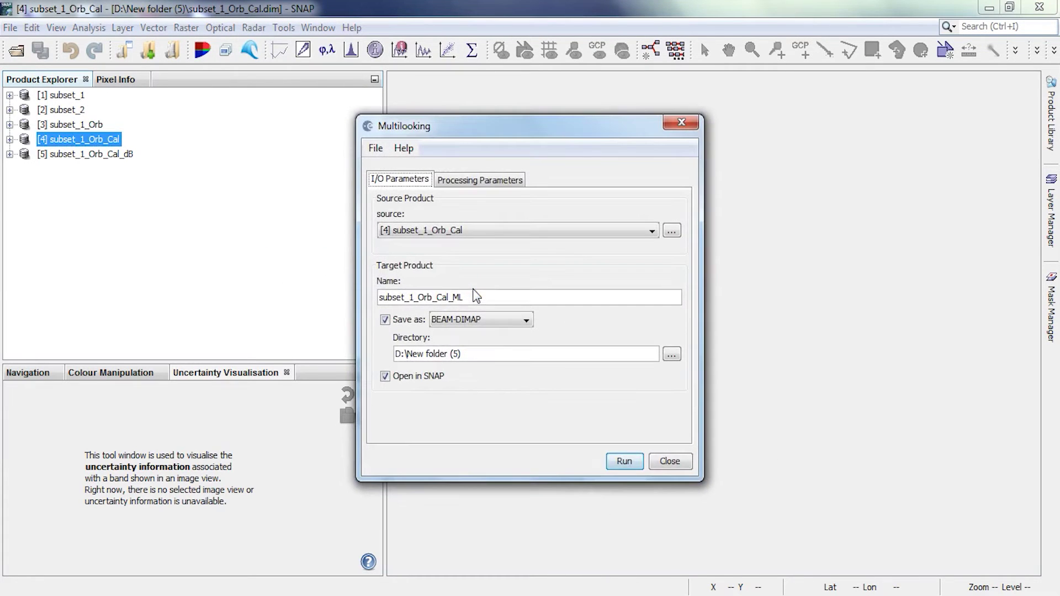
click(465, 231)
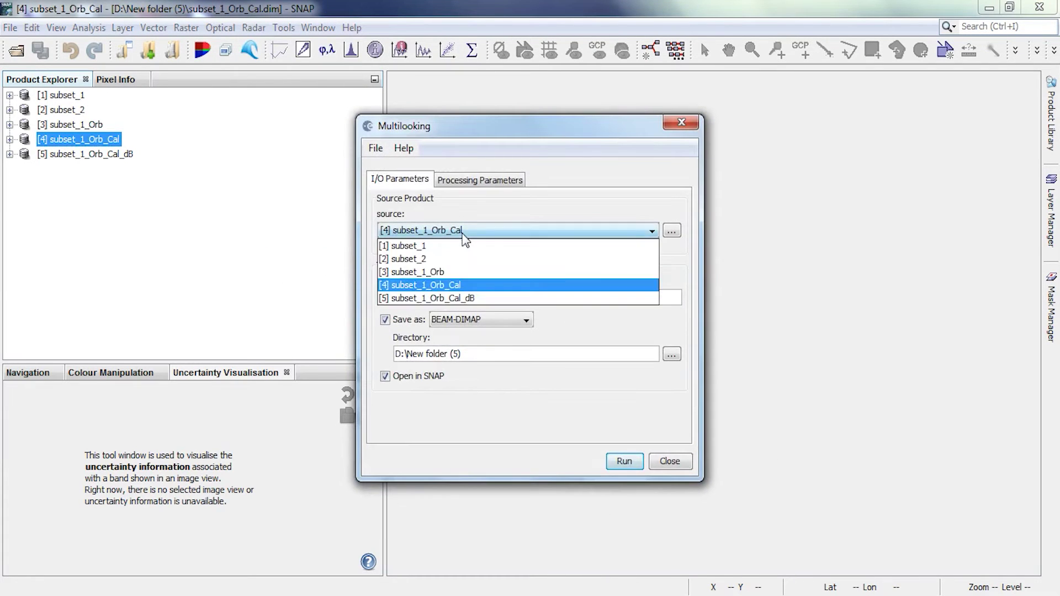
click(477, 298)
drag(478, 297, 467, 298)
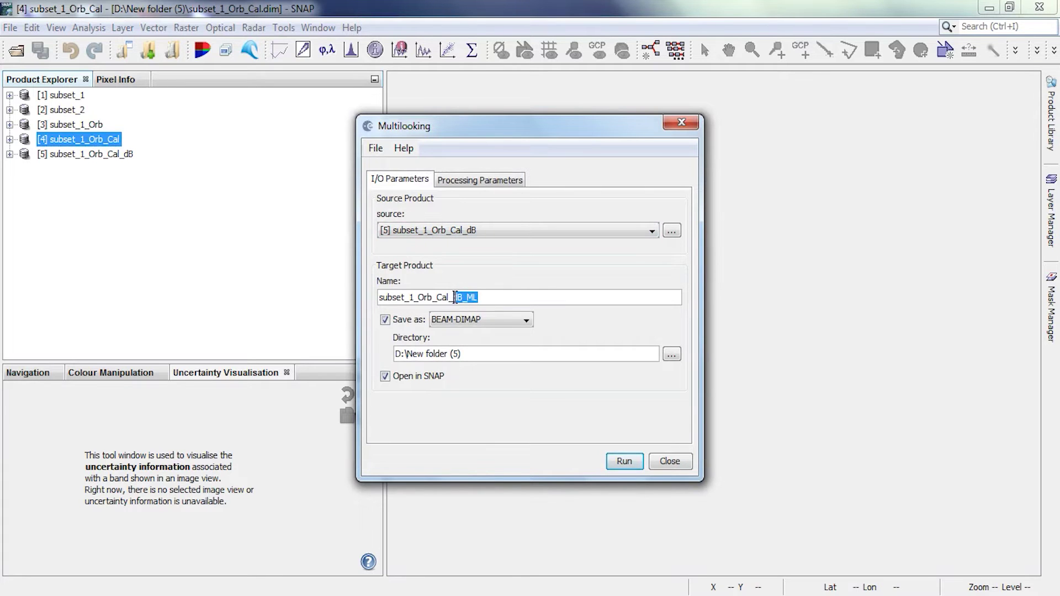
click(453, 180)
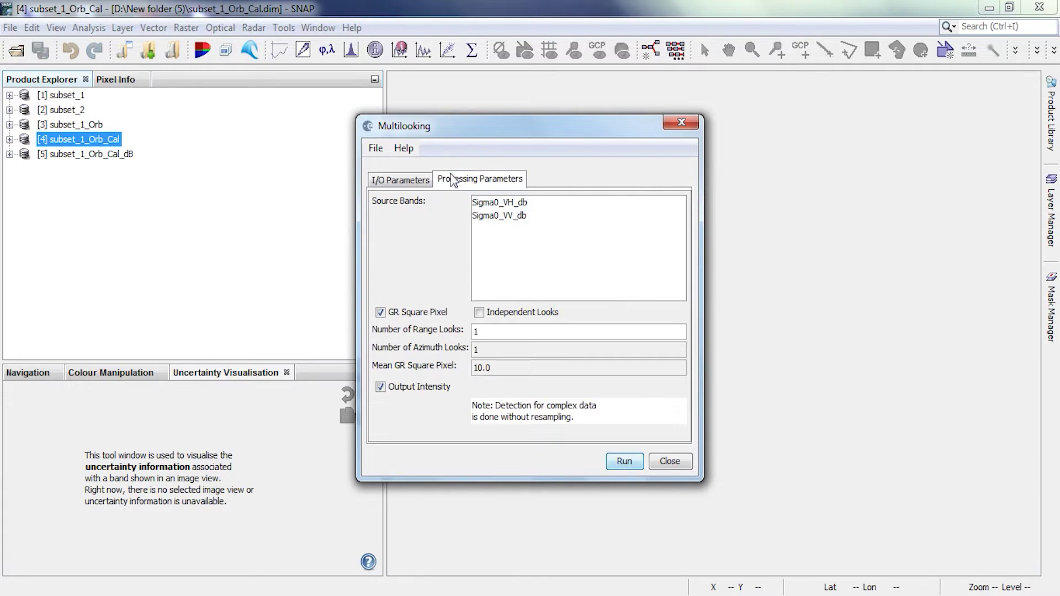
click(422, 180)
click(476, 181)
text(2)
- Run the multilook to create subset_1_Orb_Cal_dB_ML and select it
click(402, 184)
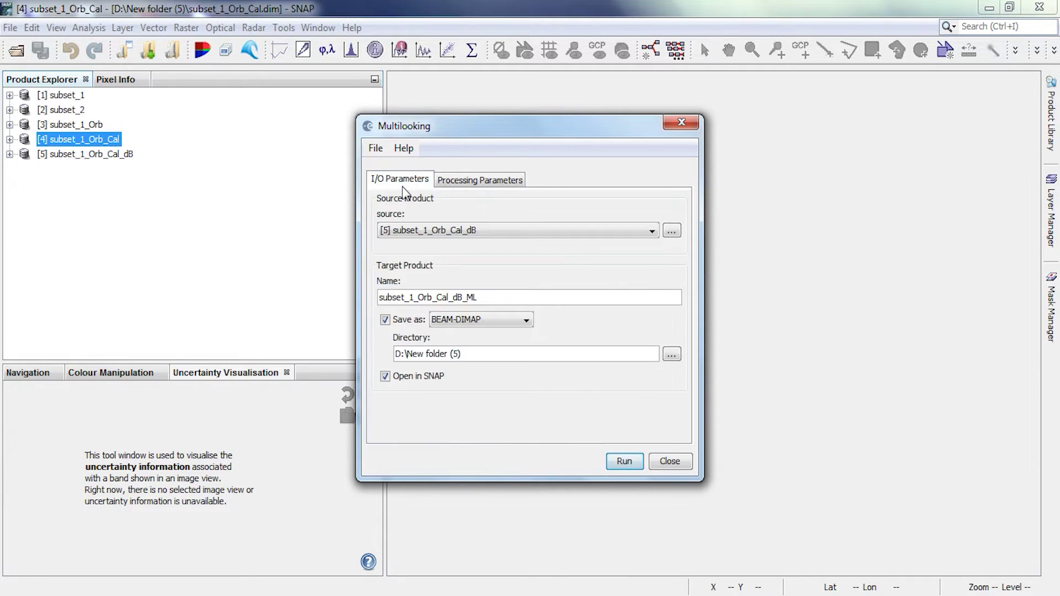
click(619, 465)
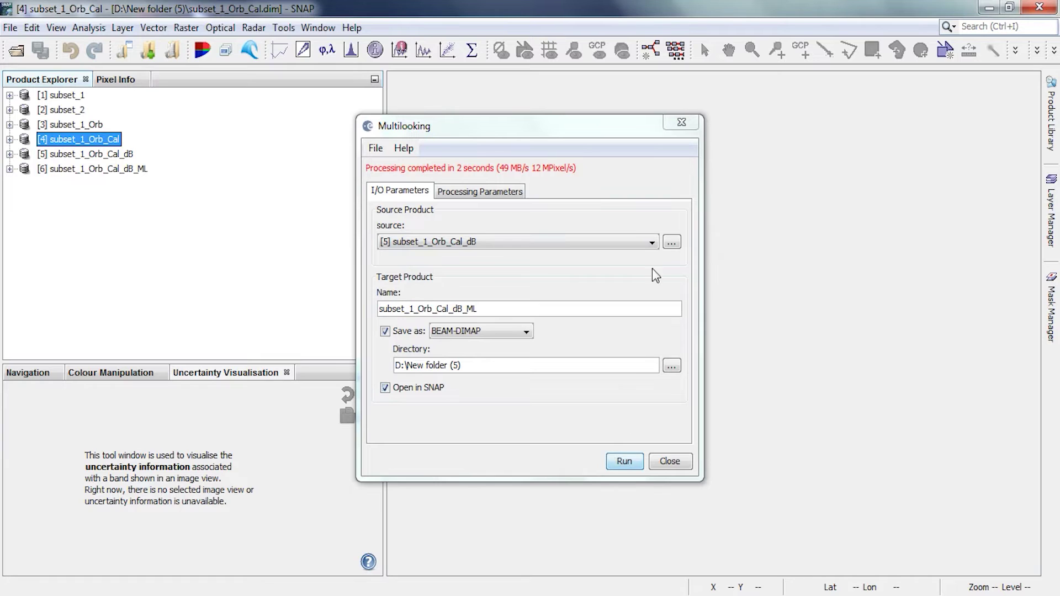
click(682, 123)
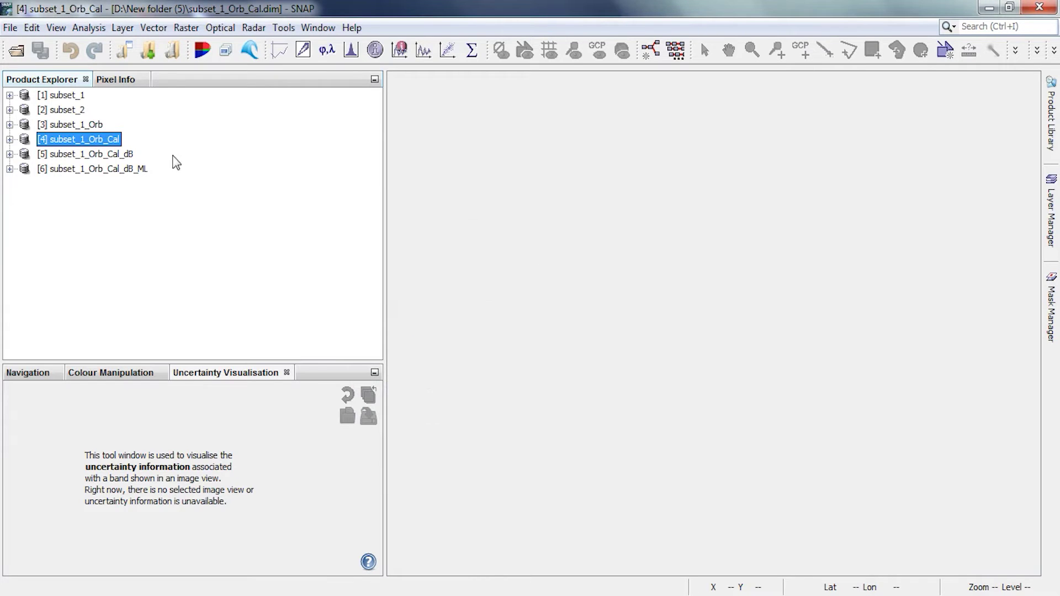
click(134, 169)
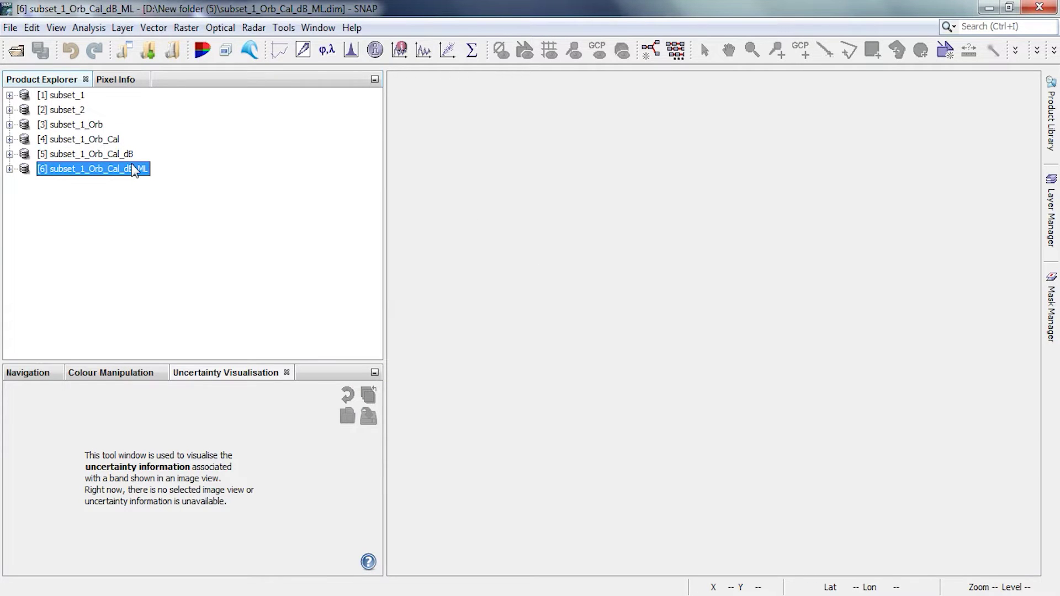
- Start Range-Doppler Terrain Correction with the SRTM 1Sec HGT elevation model
click(186, 28)
mouse_move(243, 27)
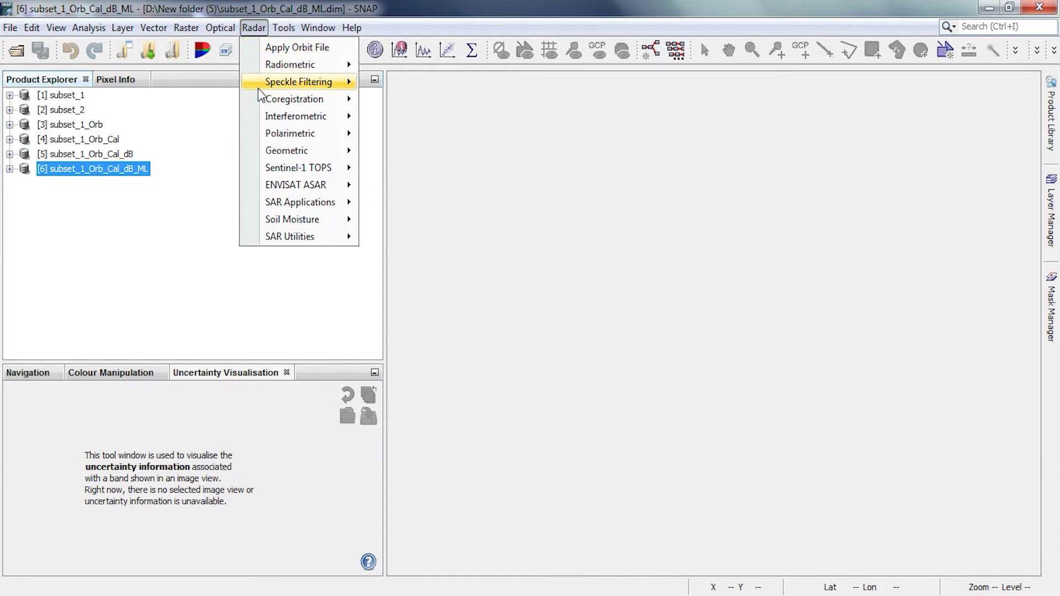
mouse_move(305, 154)
mouse_move(487, 156)
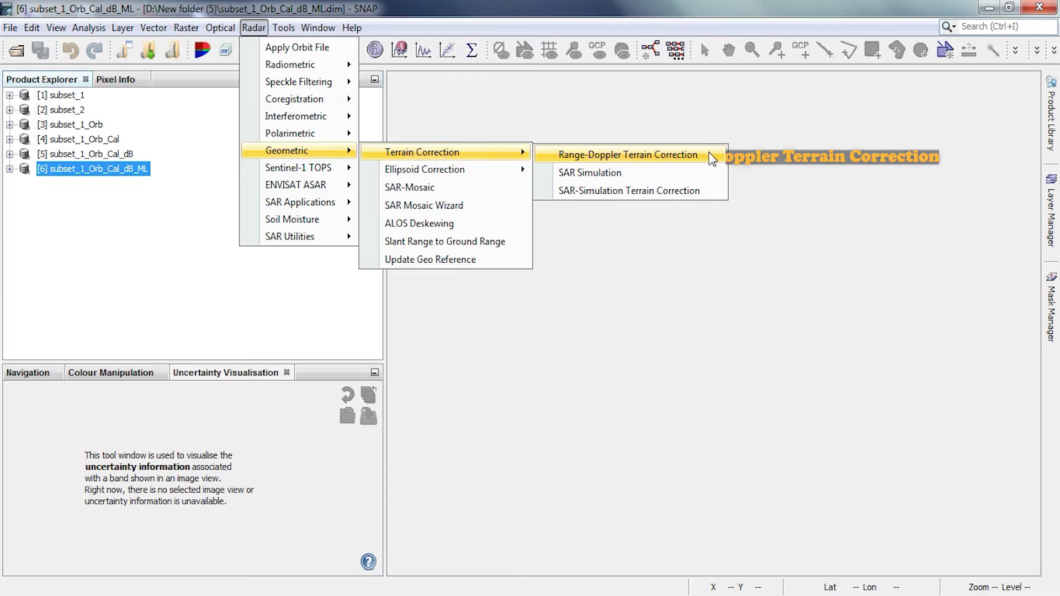
click(712, 159)
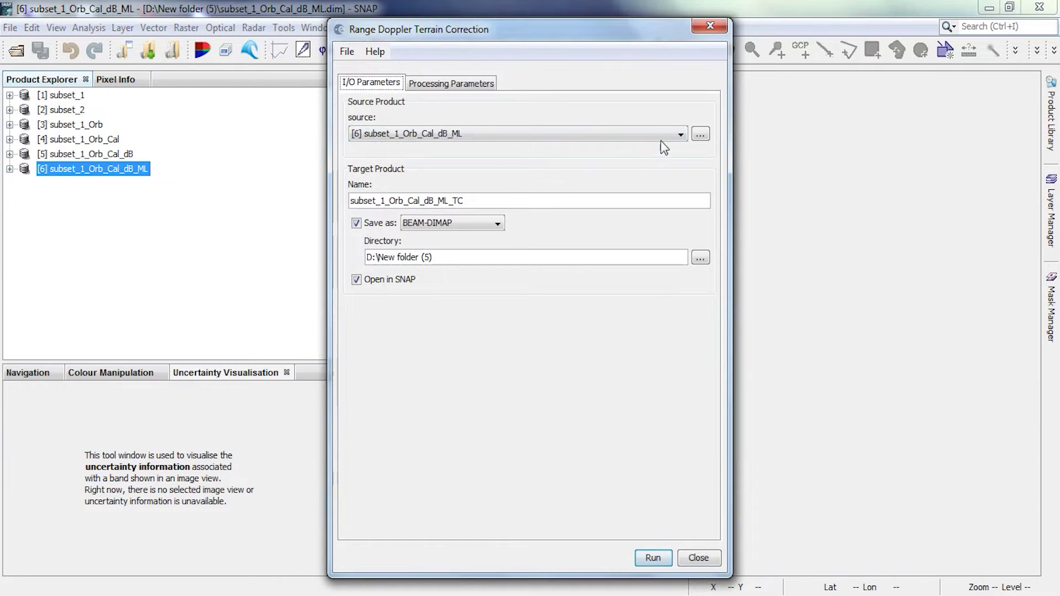
click(485, 88)
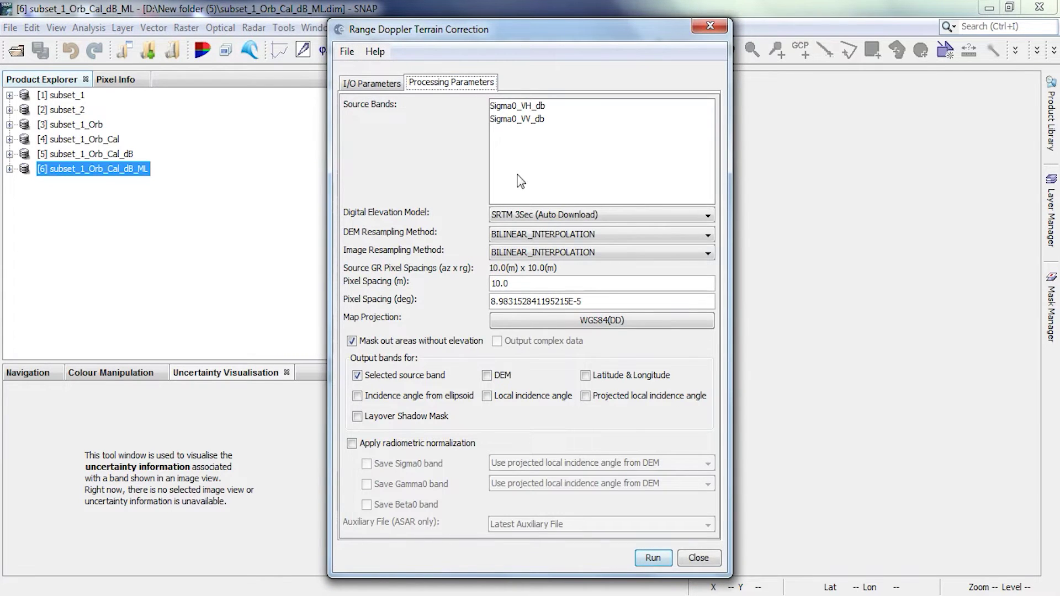
click(532, 213)
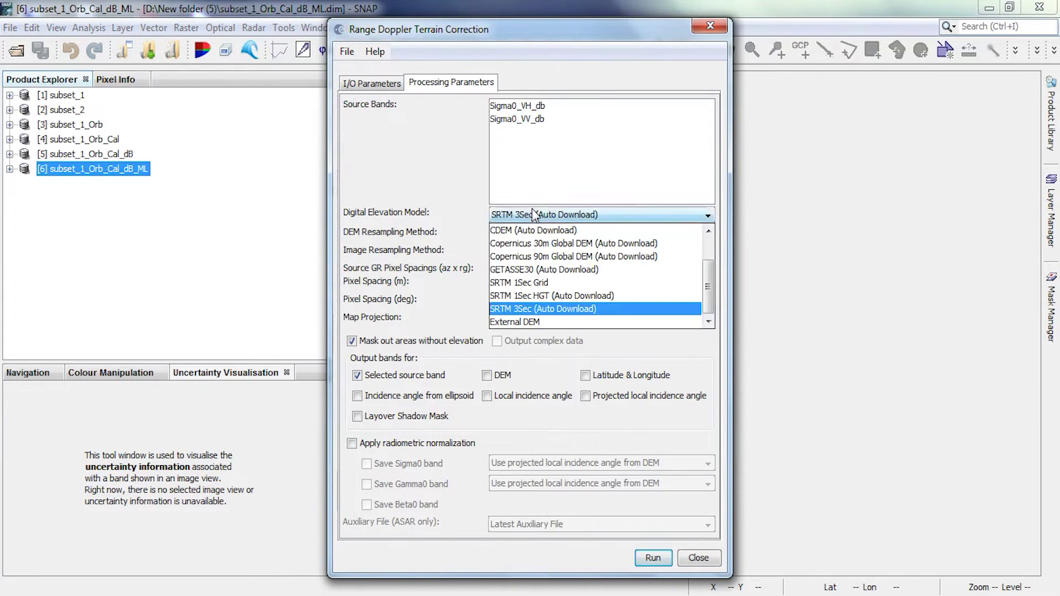
click(558, 293)
- Set the map projection to UTM / WGS 84 (Automatic)
click(624, 317)
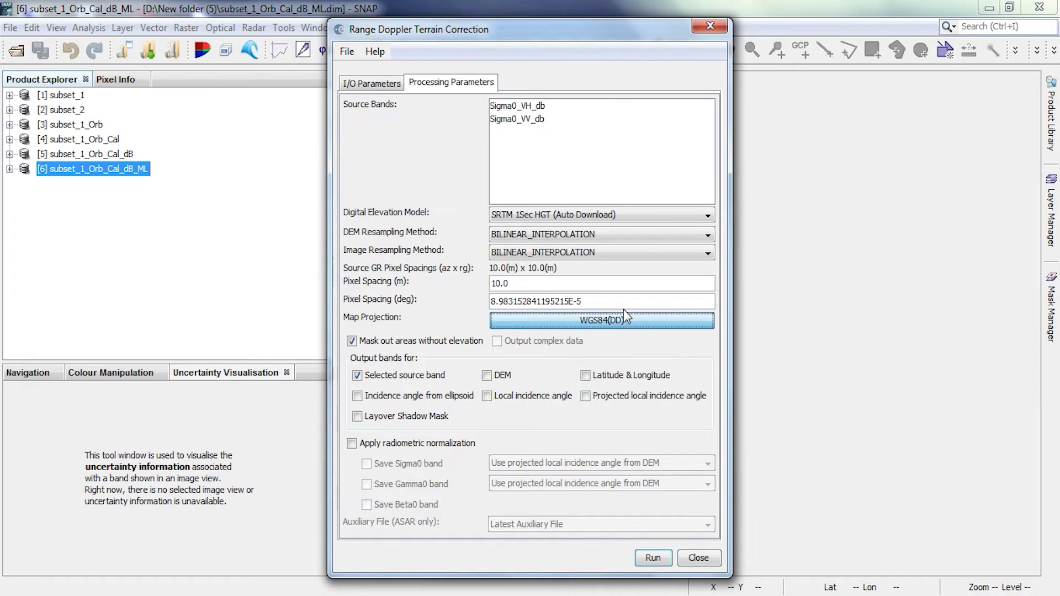
click(587, 314)
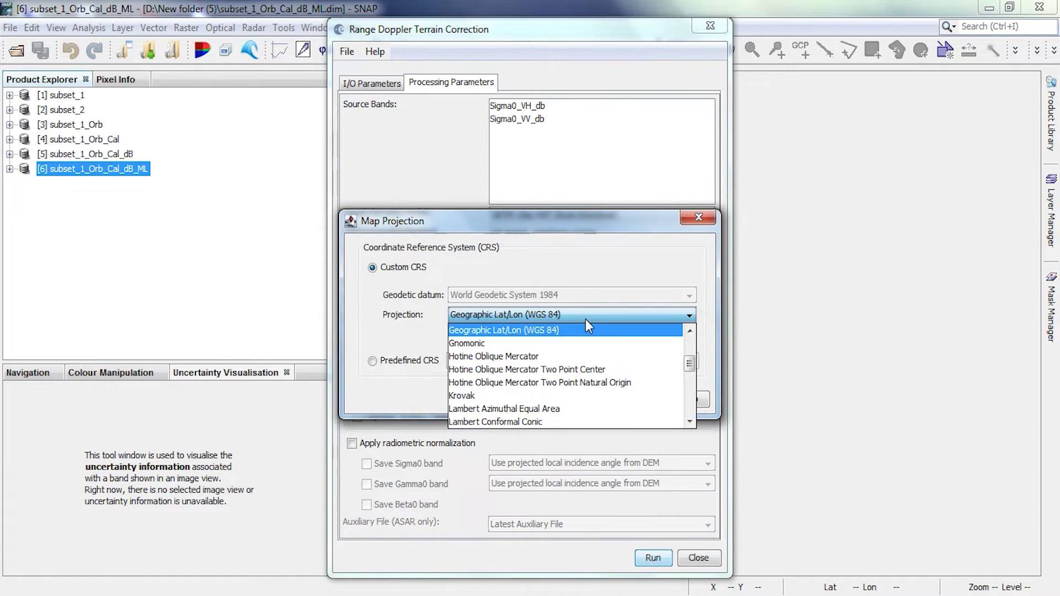
scroll(585, 342, down, 10)
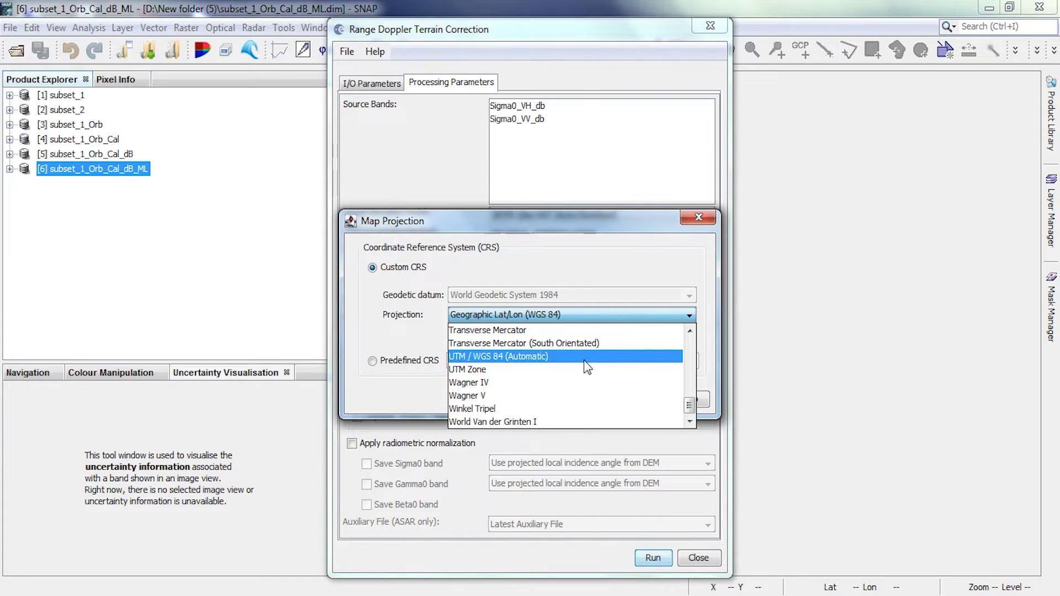
click(584, 357)
- Accept the UTM projection, keep the _TC output name, and run Range Doppler Terrain Correction
click(591, 398)
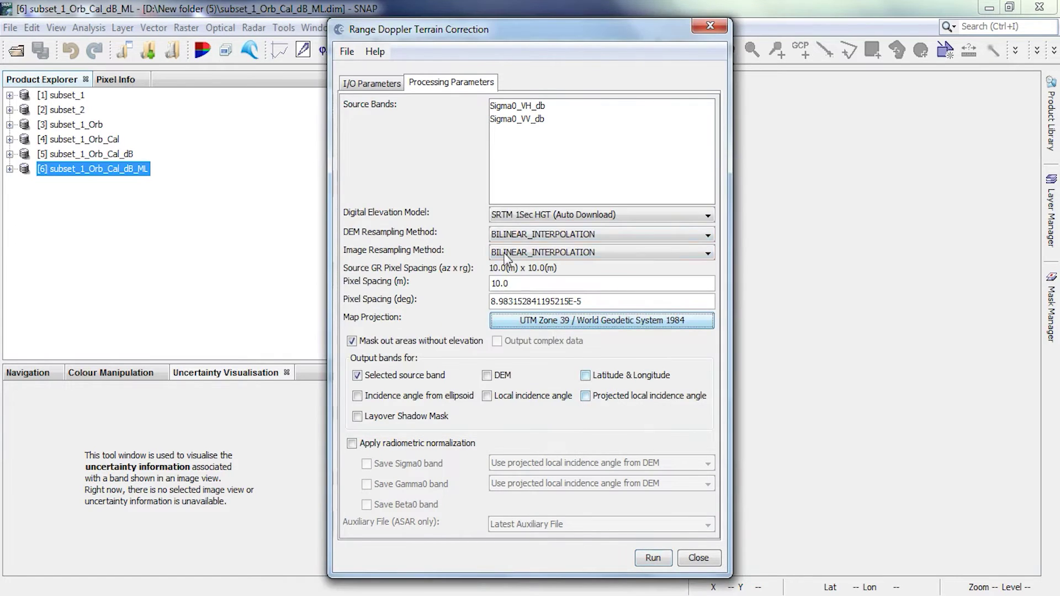
click(384, 86)
drag(462, 205, 455, 197)
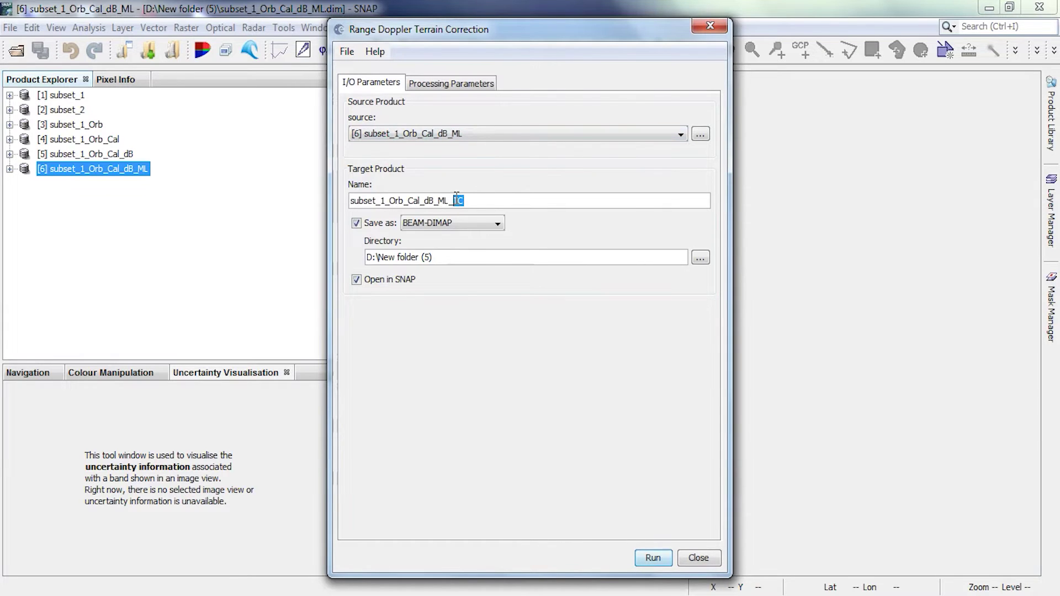
click(653, 558)
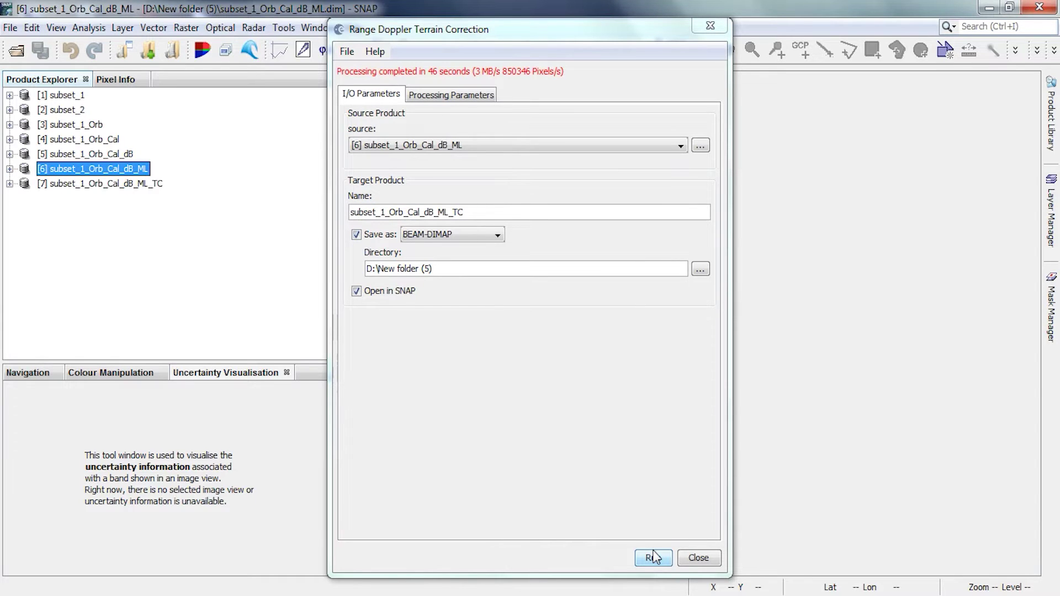
- Open band Sigma0_VV_db of product [7] subset_1_Orb_Cal_dB_ML_TC in an image view
click(708, 560)
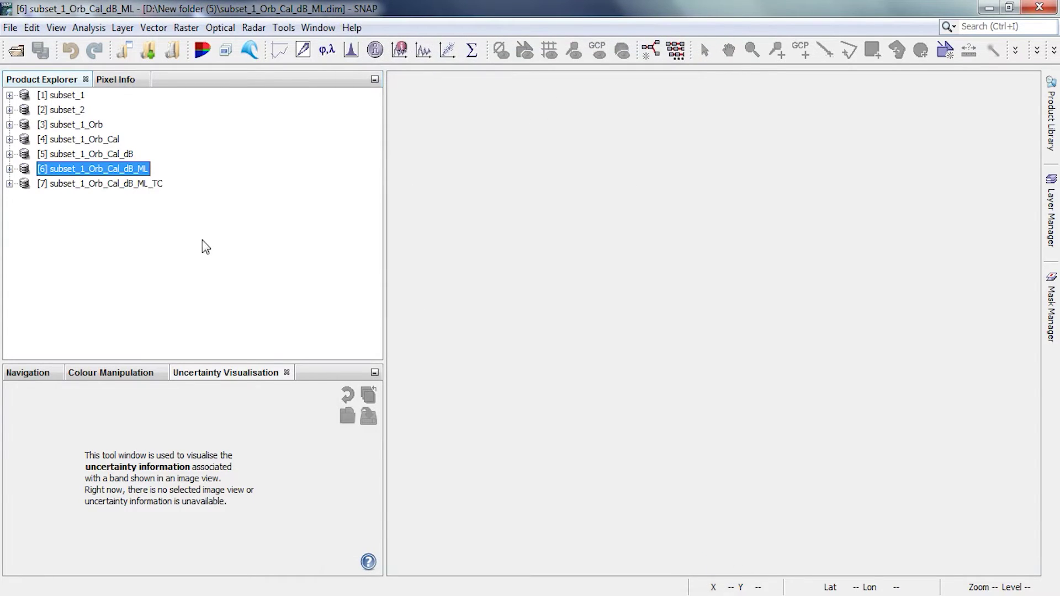
click(146, 188)
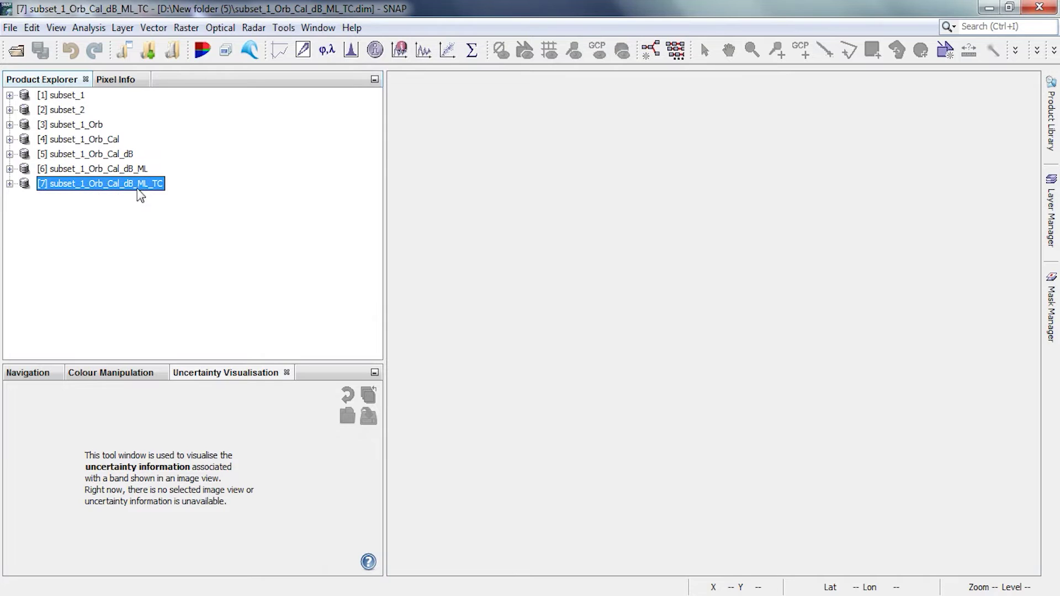
click(10, 184)
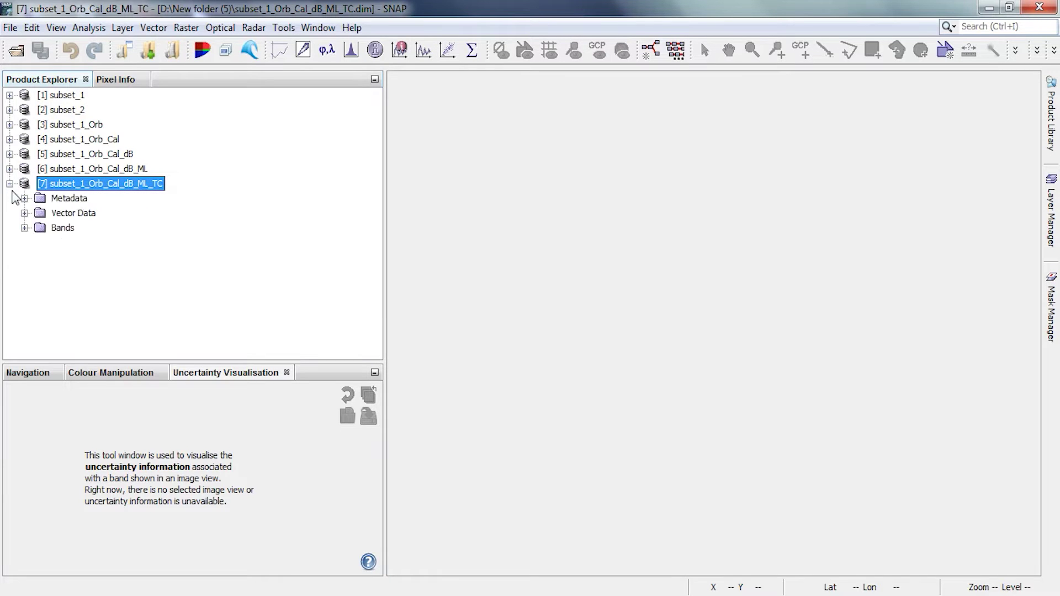
click(25, 227)
click(106, 259)
double_click(106, 259)
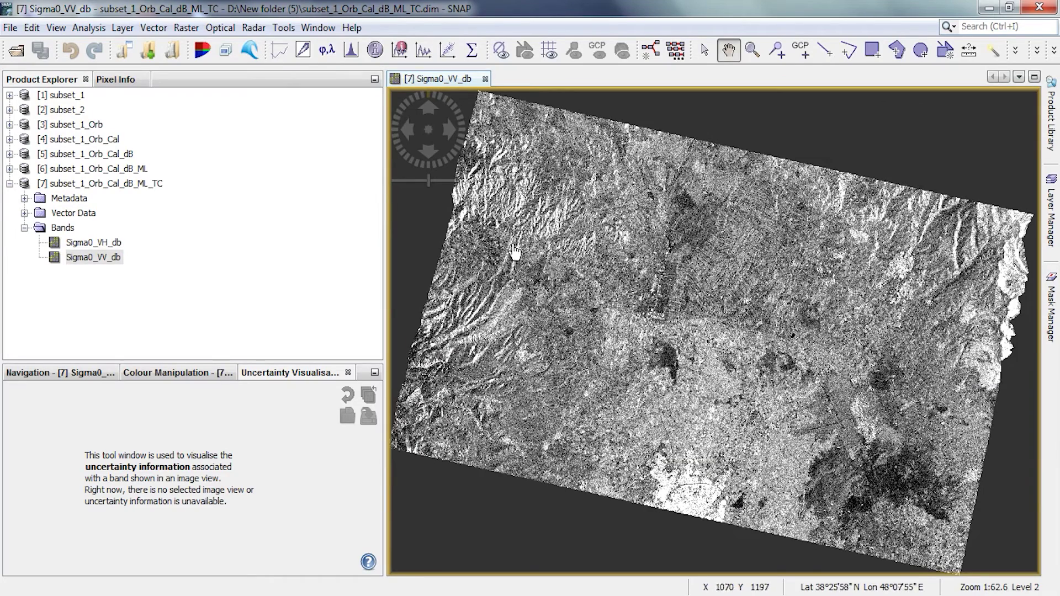
click(24, 228)
click(9, 183)
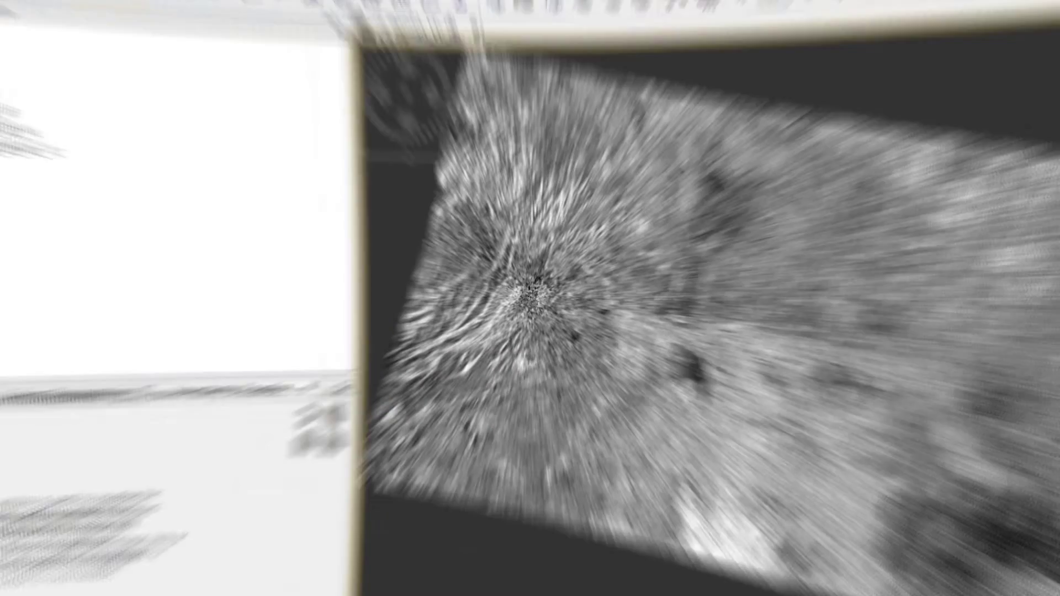
- Open the Graph Builder from Tools with subset_2 selected
click(58, 110)
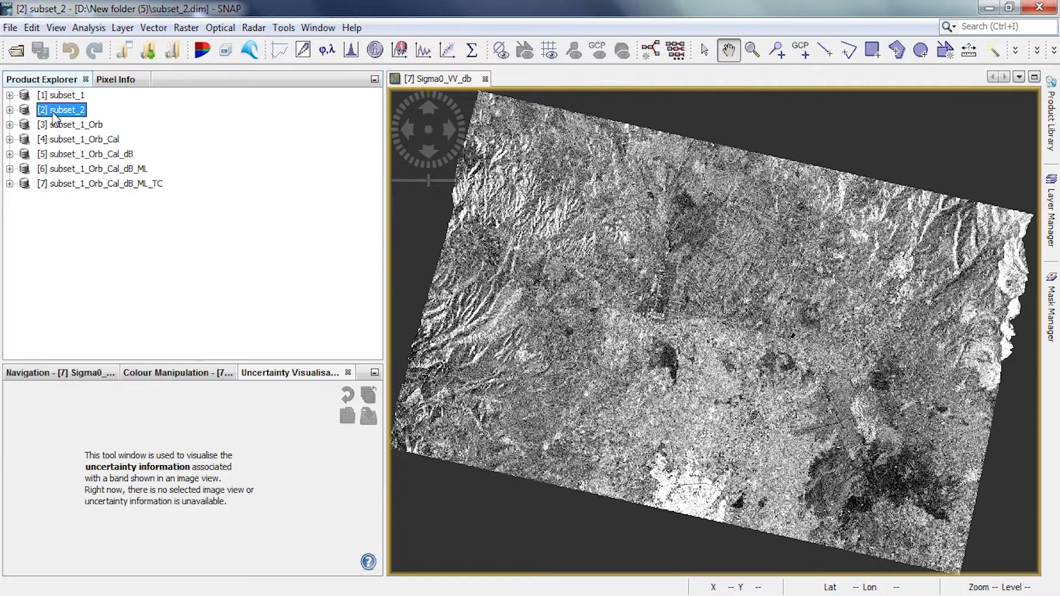
click(282, 29)
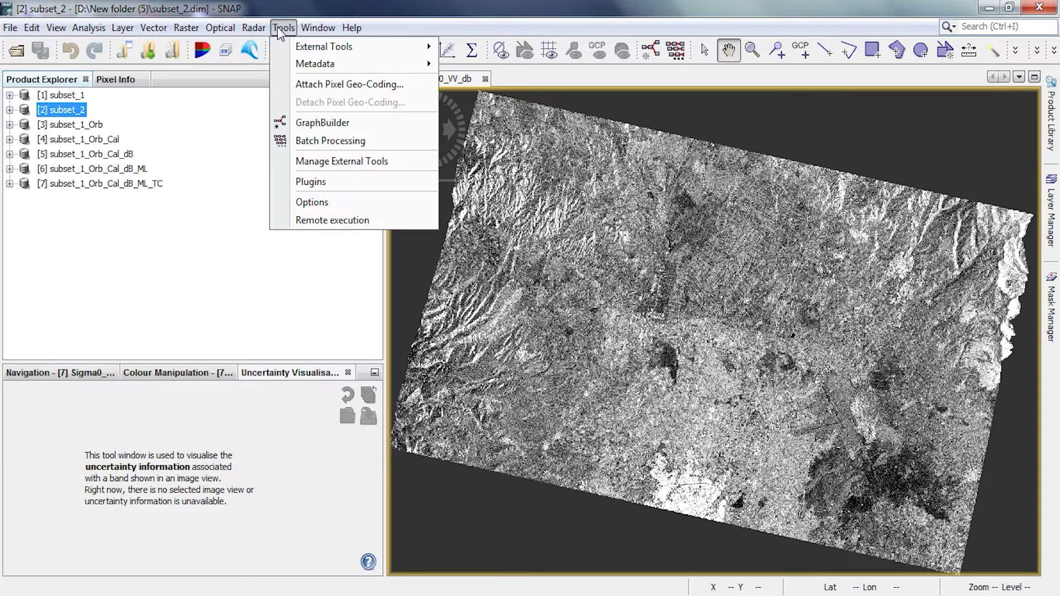
click(380, 123)
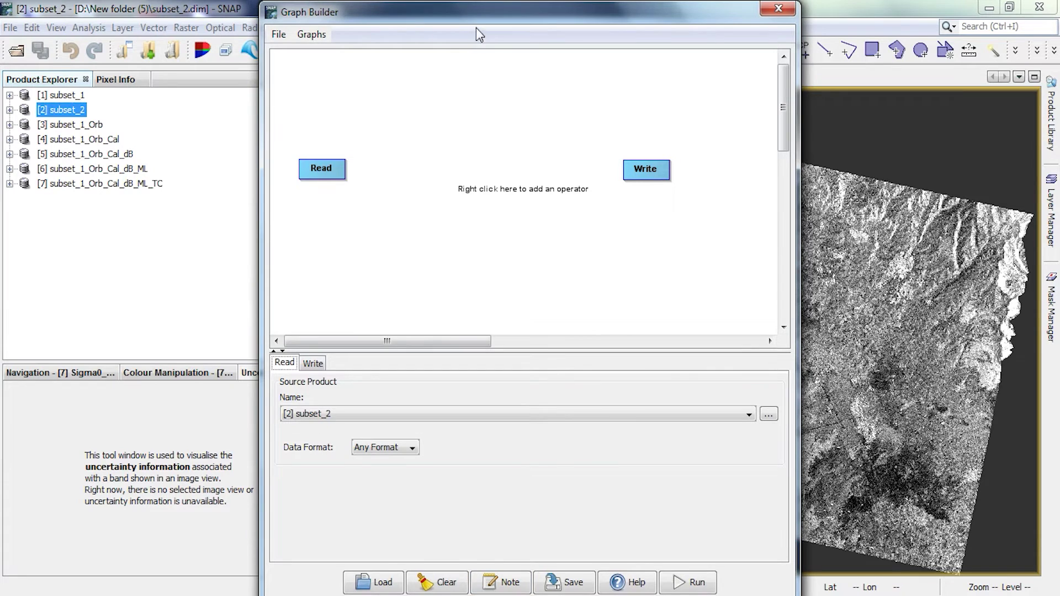
drag(474, 18, 474, 19)
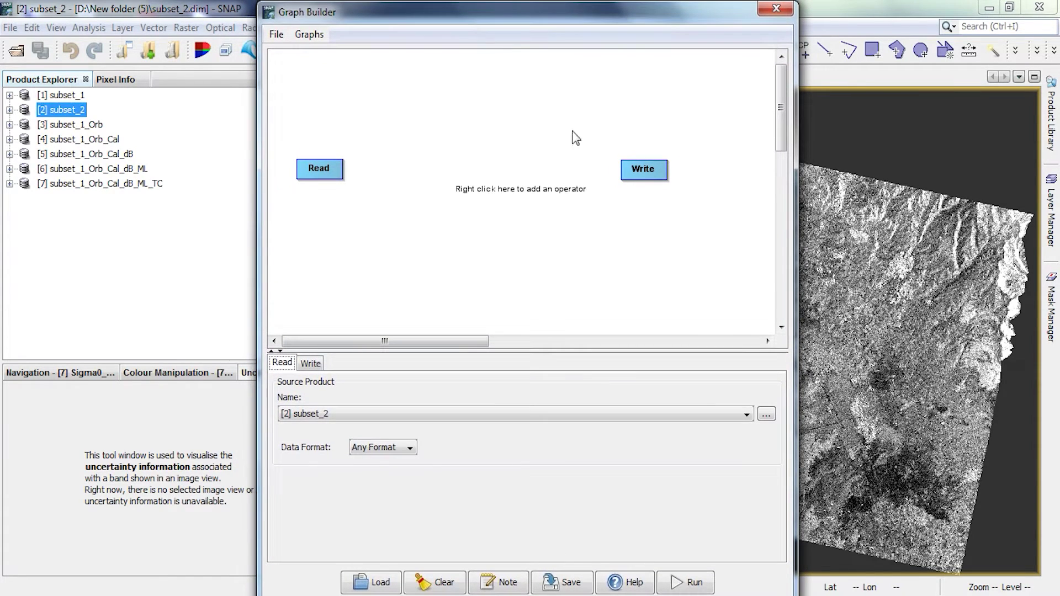
- Delete the Write node and keep [2] subset_2 as the Read source
click(633, 170)
right_click(633, 170)
click(662, 197)
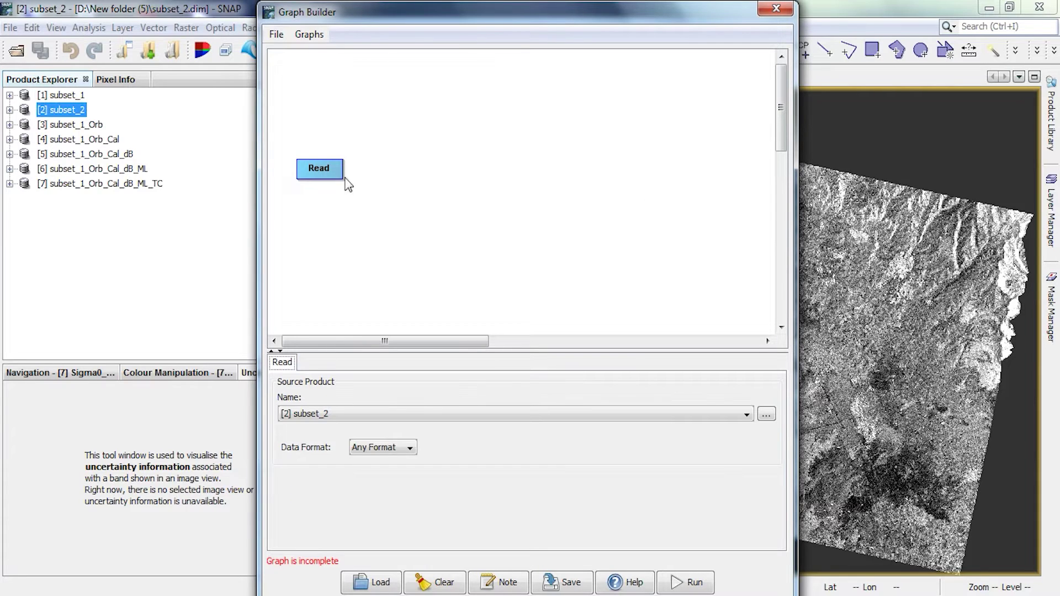
click(348, 413)
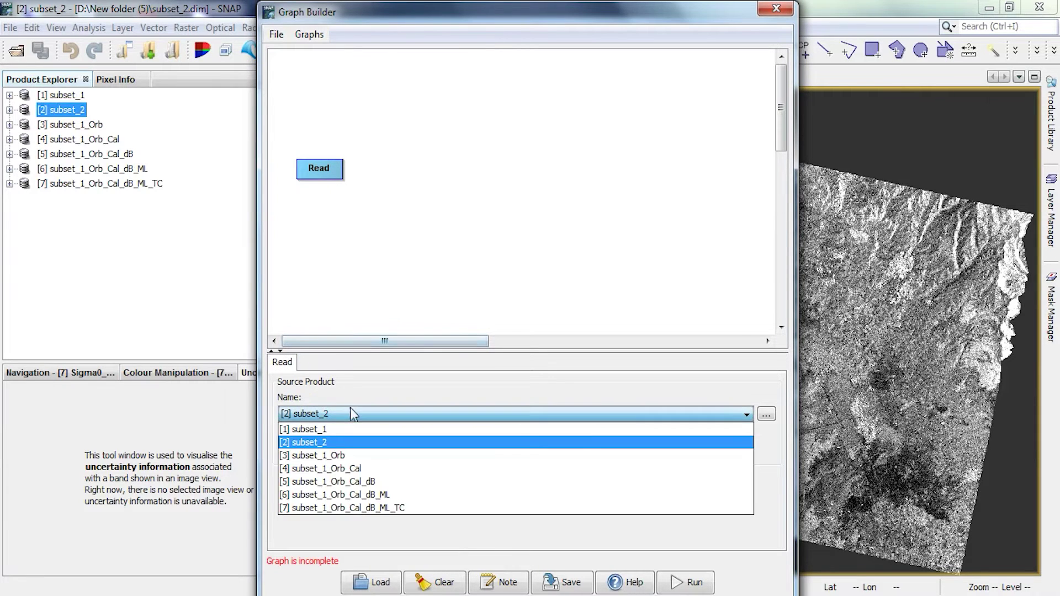
click(330, 441)
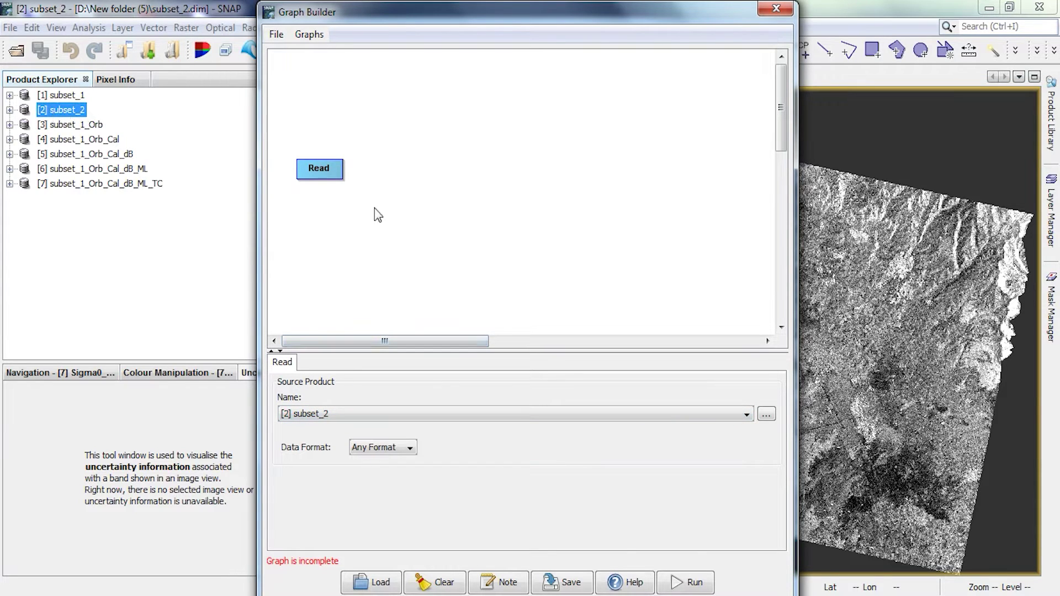
drag(330, 175, 308, 166)
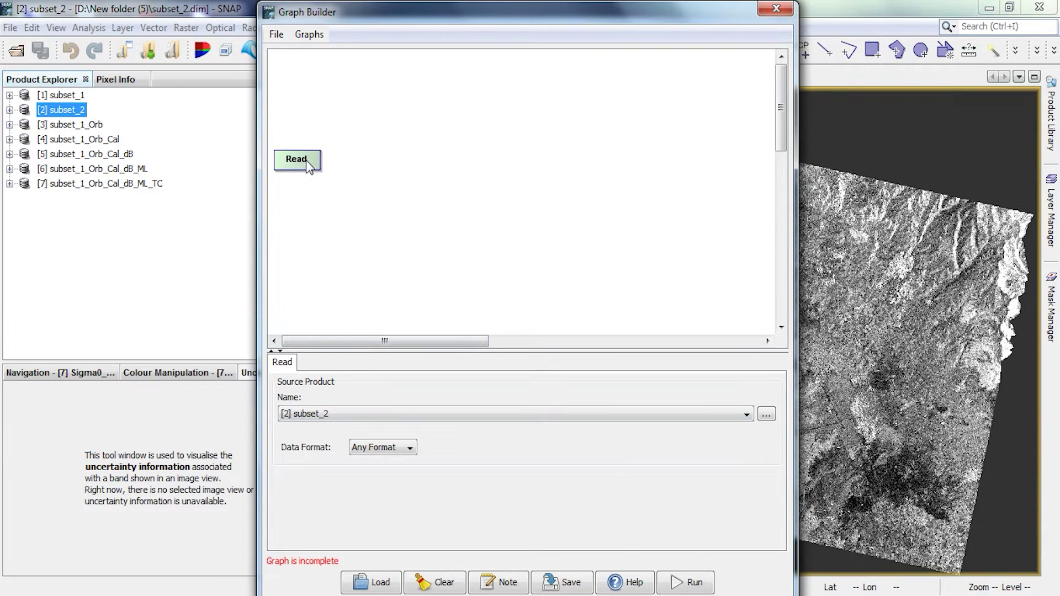
- Add an Apply-Orbit-File node after Read and tick 'Do not fail if new orbit file is not found'
right_click(342, 167)
mouse_move(364, 176)
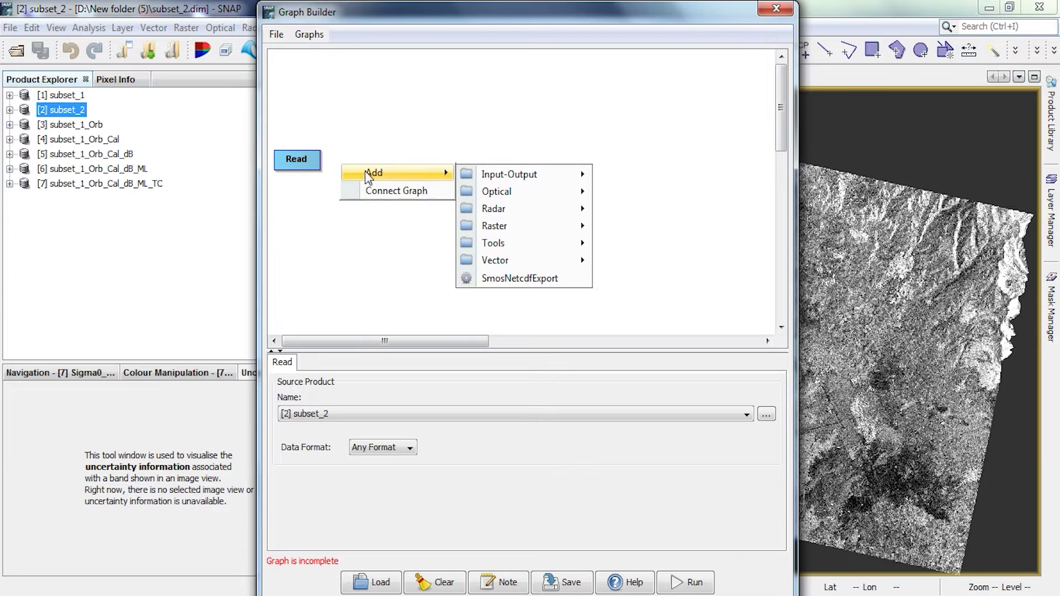
mouse_move(564, 214)
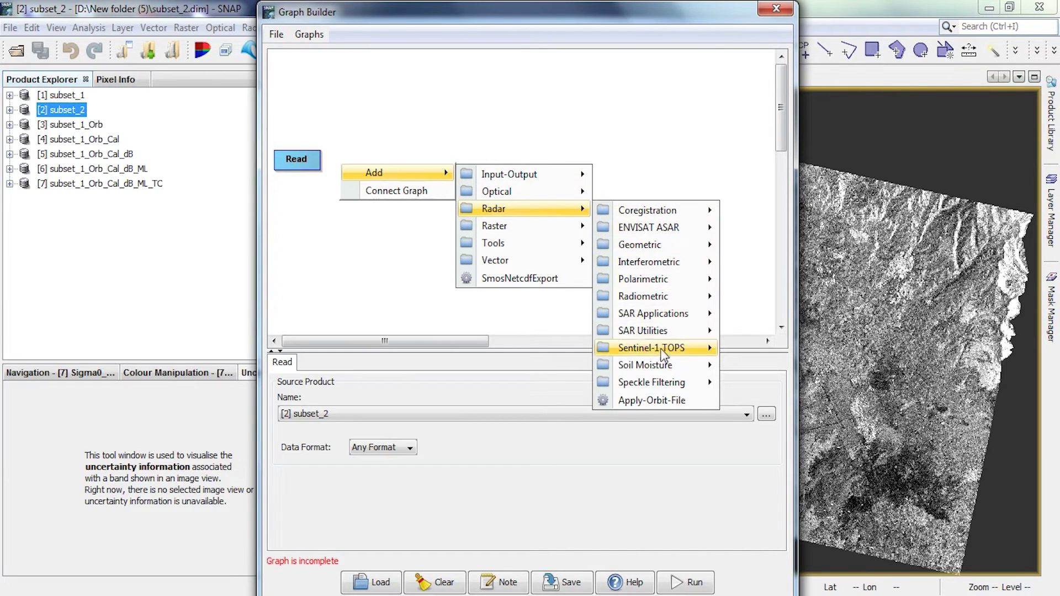
click(697, 400)
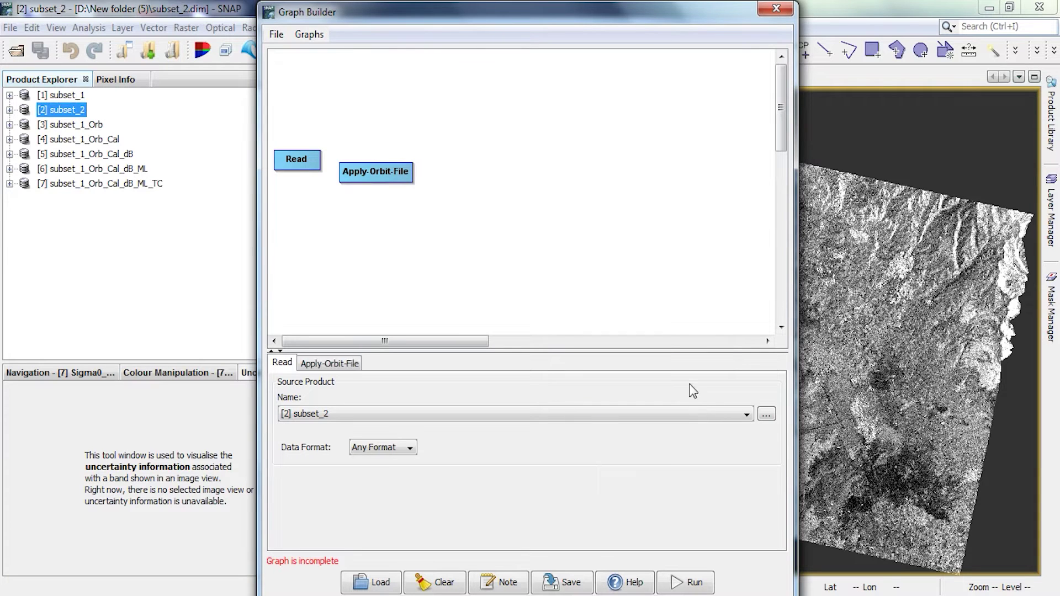
drag(376, 174, 378, 163)
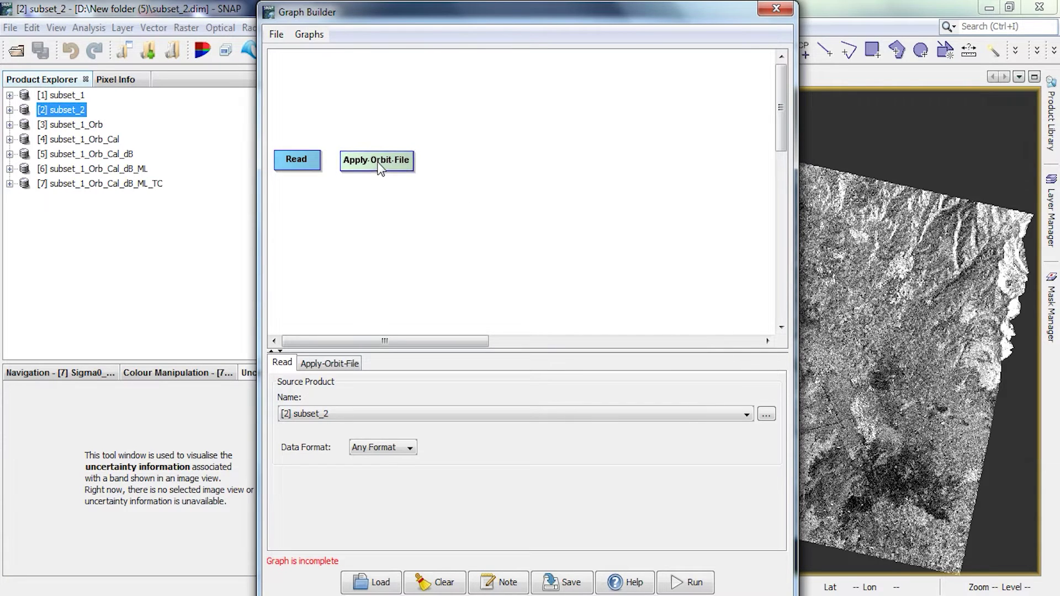
mouse_move(317, 164)
drag(340, 160, 353, 163)
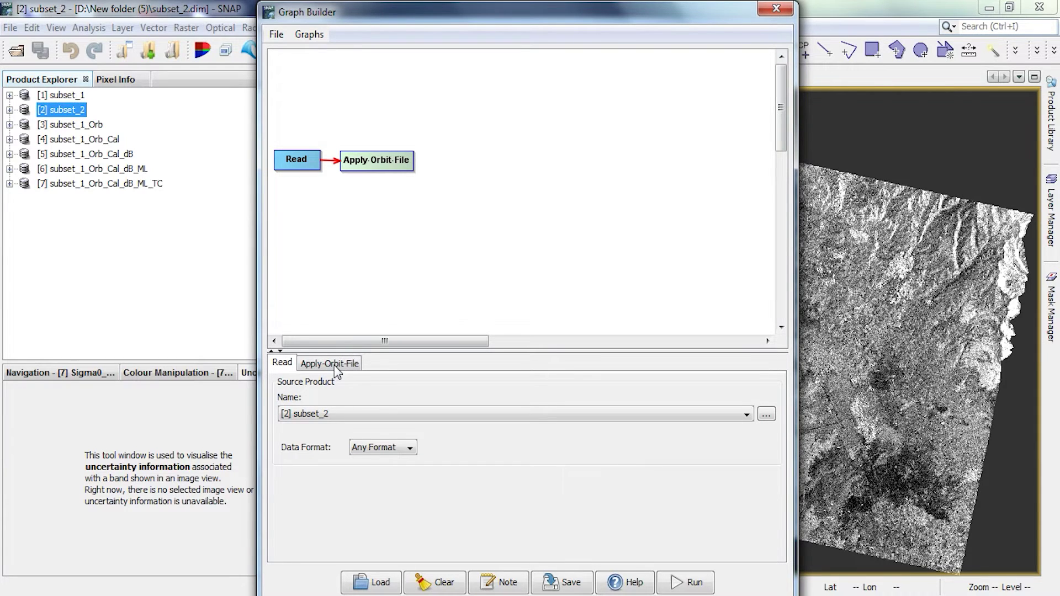
click(366, 166)
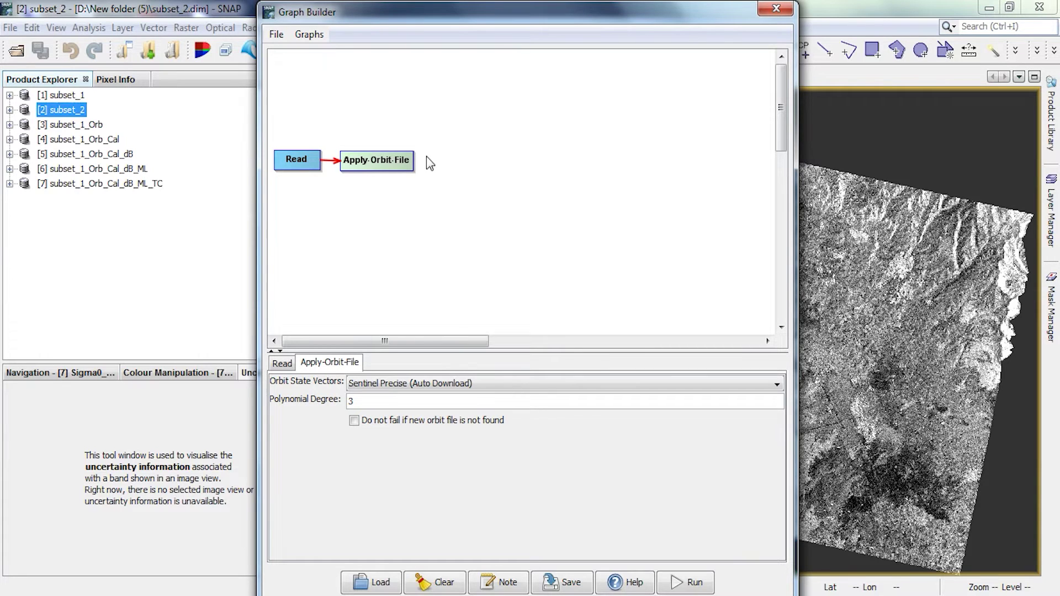
key(space)
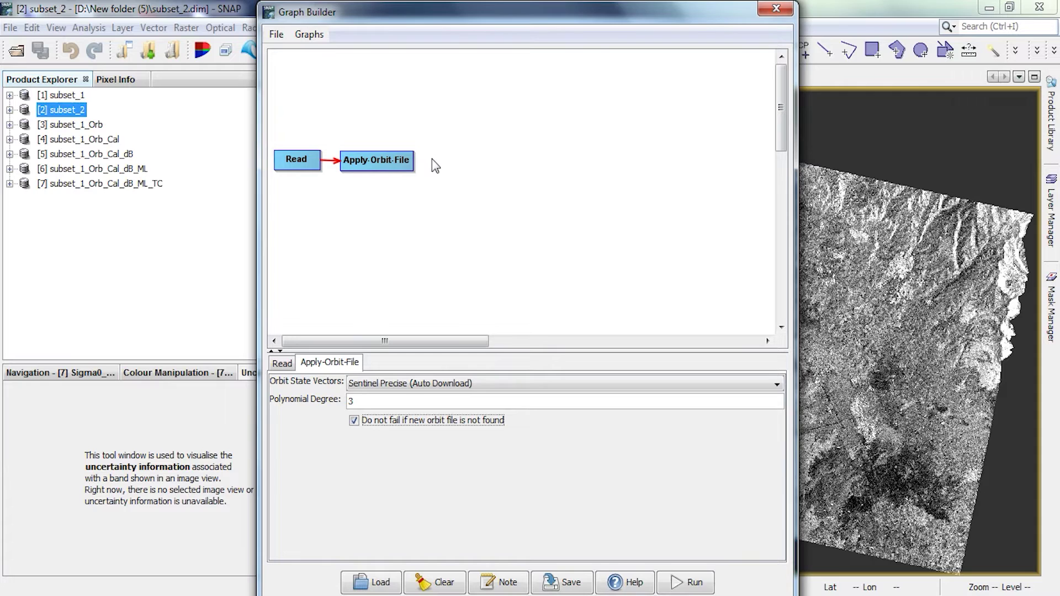
- Add a Radar > Radiometric > Calibration node and connect Apply-Orbit-File into it
right_click(434, 166)
mouse_move(472, 166)
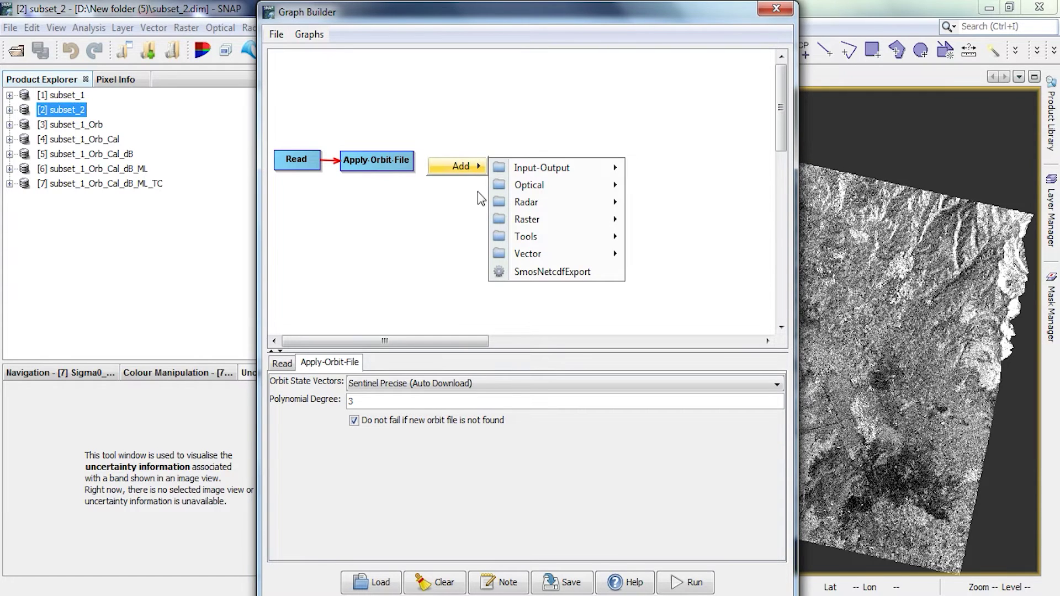
mouse_move(558, 206)
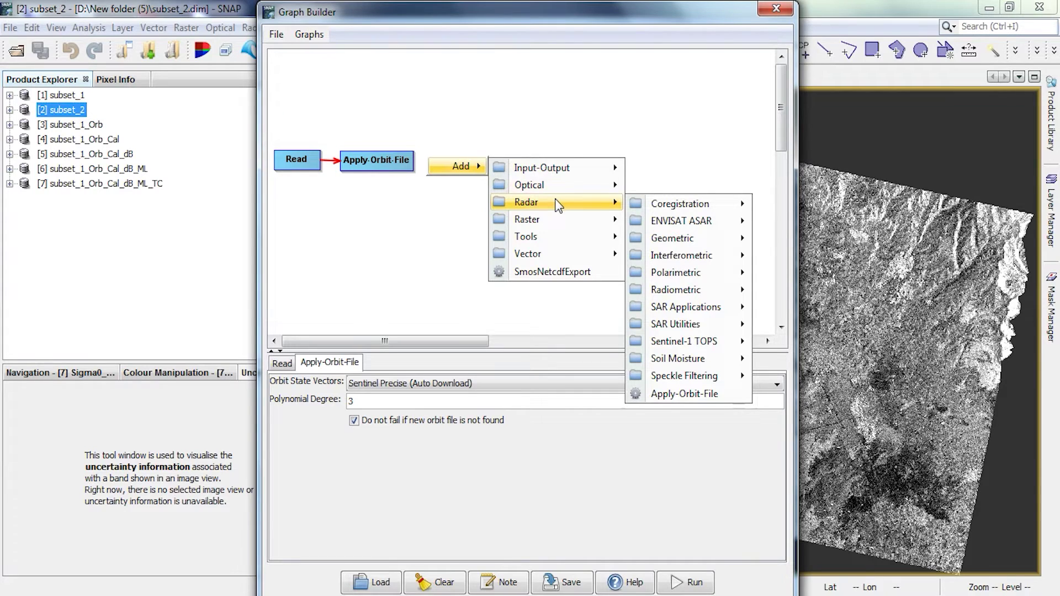
mouse_move(683, 210)
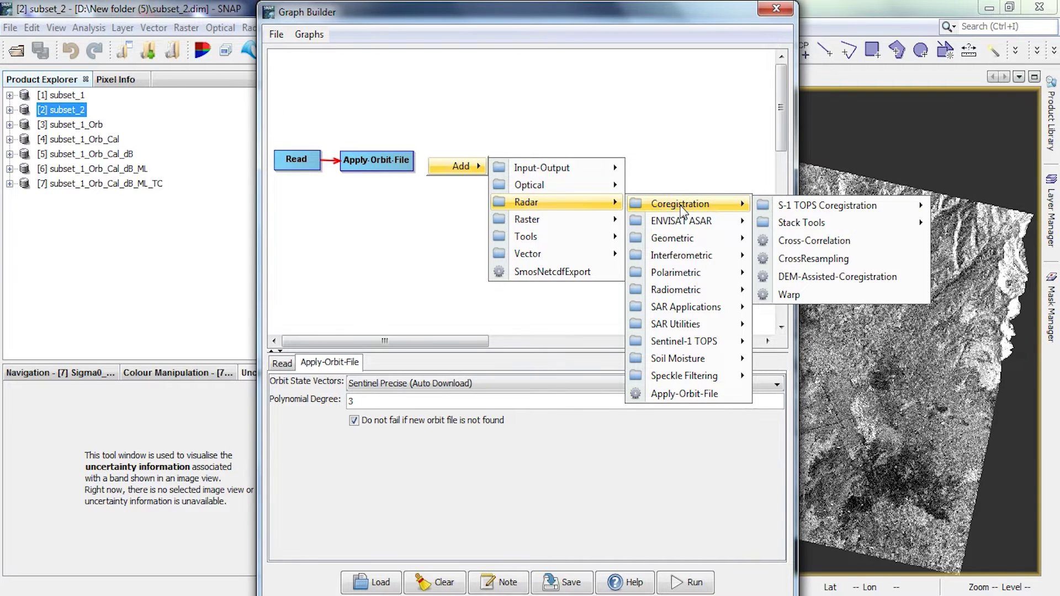
mouse_move(706, 291)
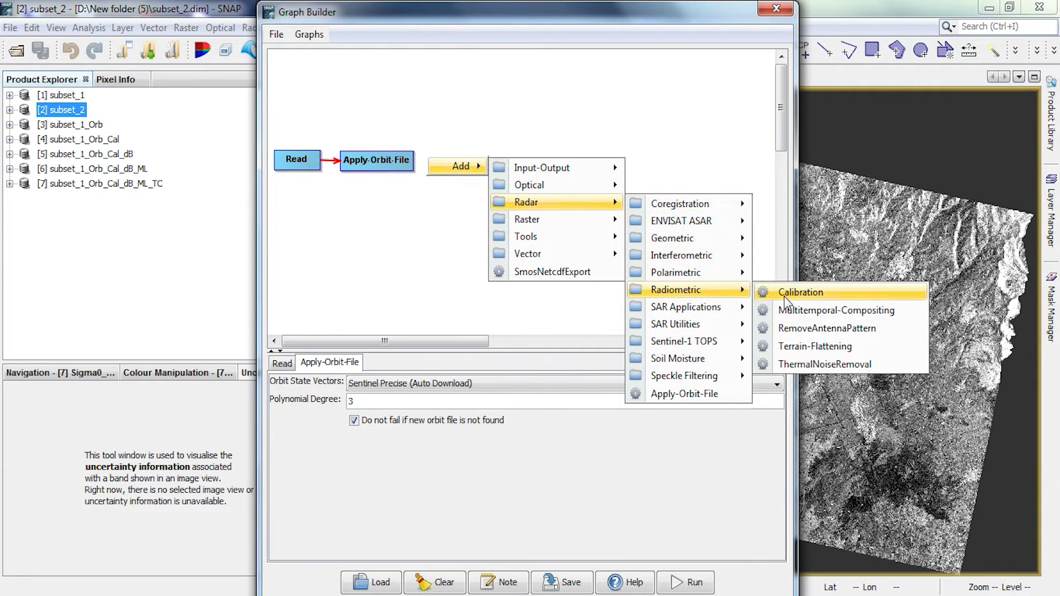
click(841, 291)
mouse_move(452, 169)
mouse_down()
mouse_move(415, 161)
mouse_move(439, 168)
mouse_up()
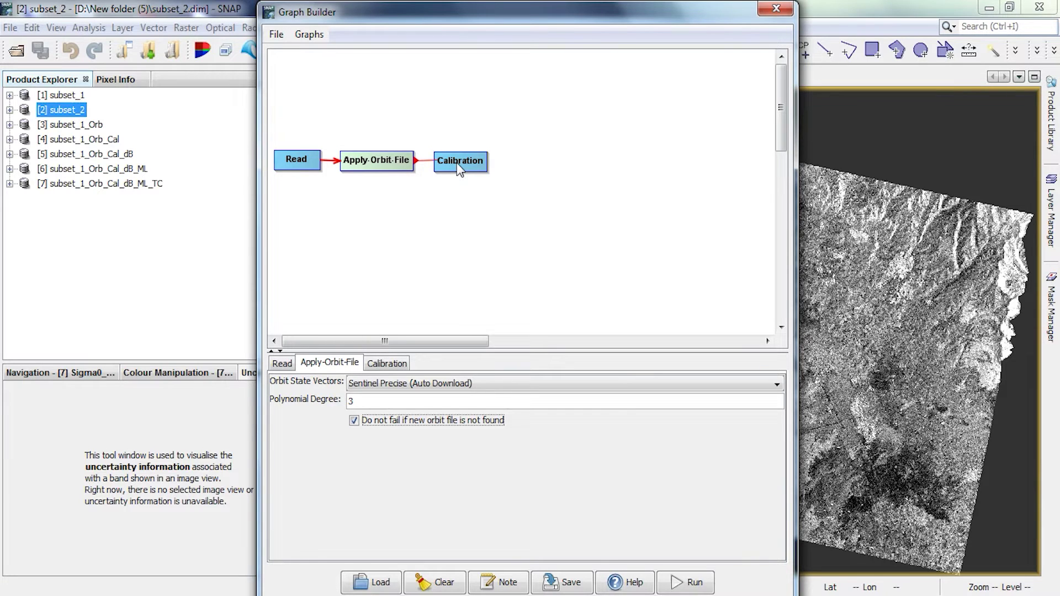
drag(458, 168, 459, 169)
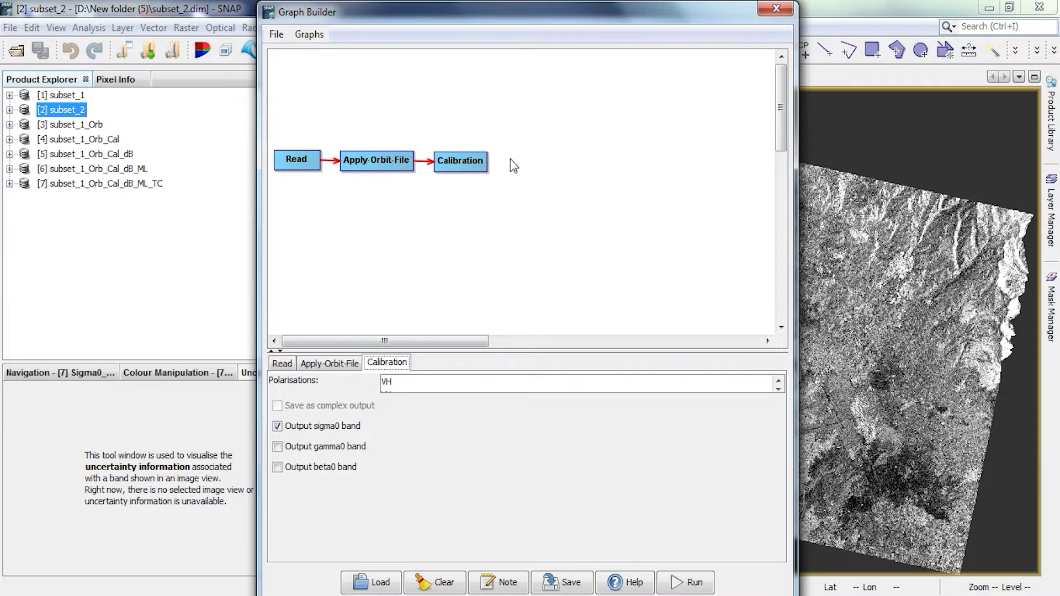
- Add a LinearToFromdB node fed by Calibration, showing source bands Sigma0_VH and Sigma0_VV
right_click(514, 165)
mouse_move(544, 169)
mouse_move(614, 173)
mouse_move(638, 220)
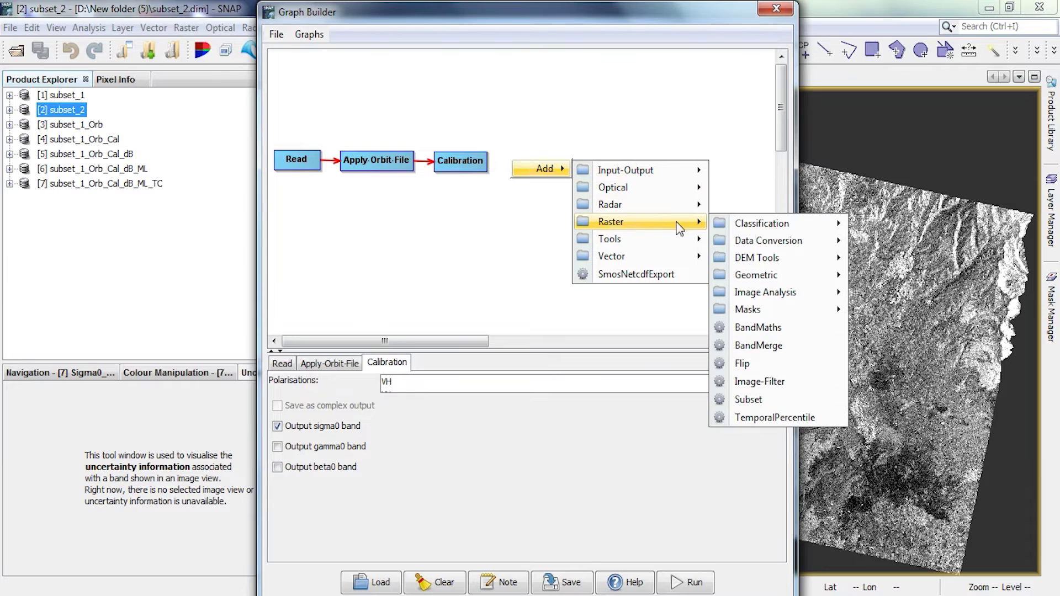
mouse_move(747, 228)
mouse_move(798, 243)
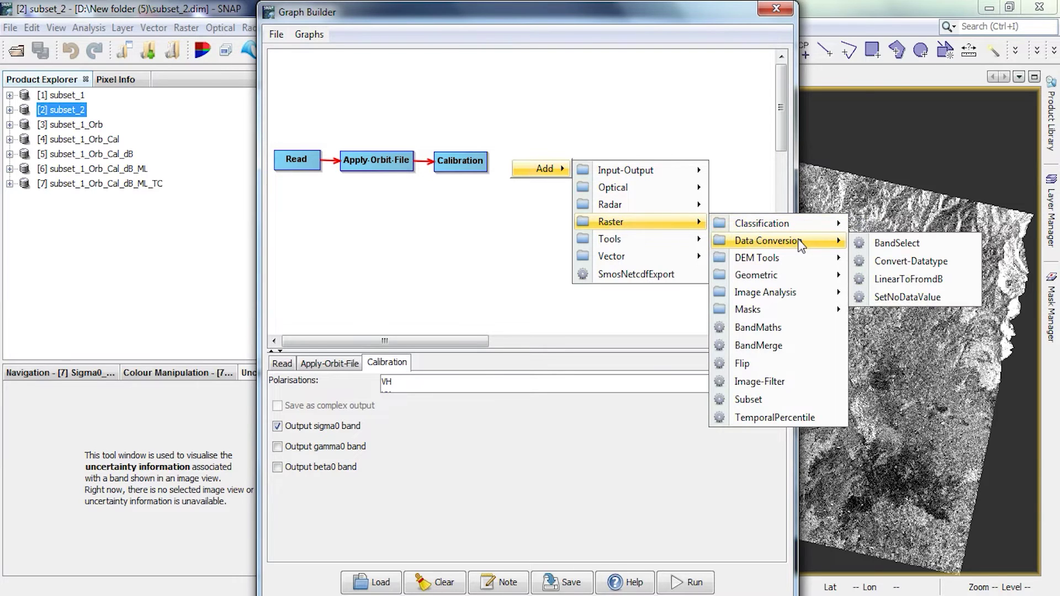
click(963, 285)
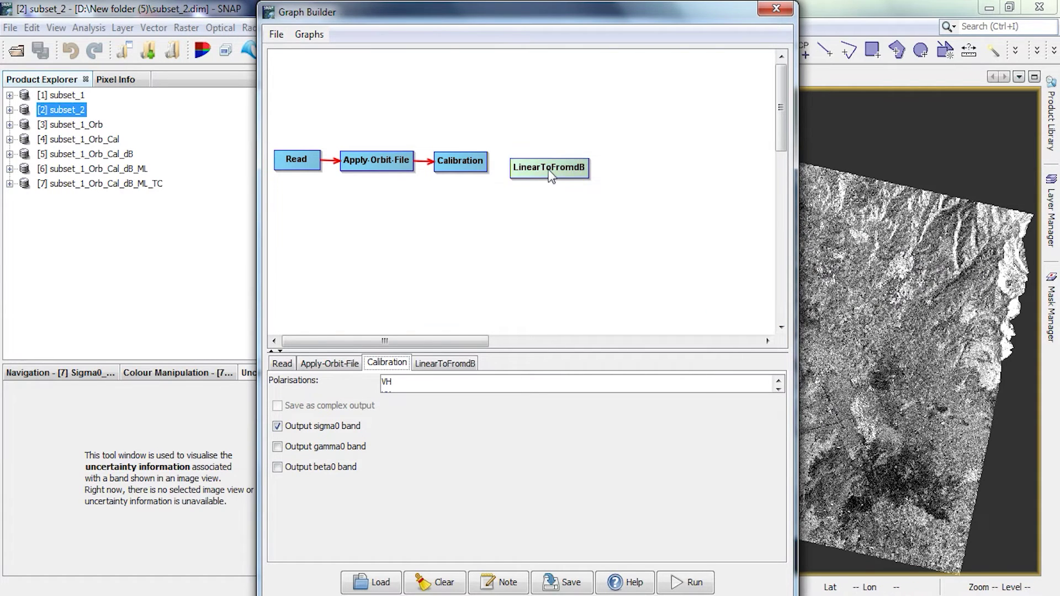
drag(496, 167, 540, 170)
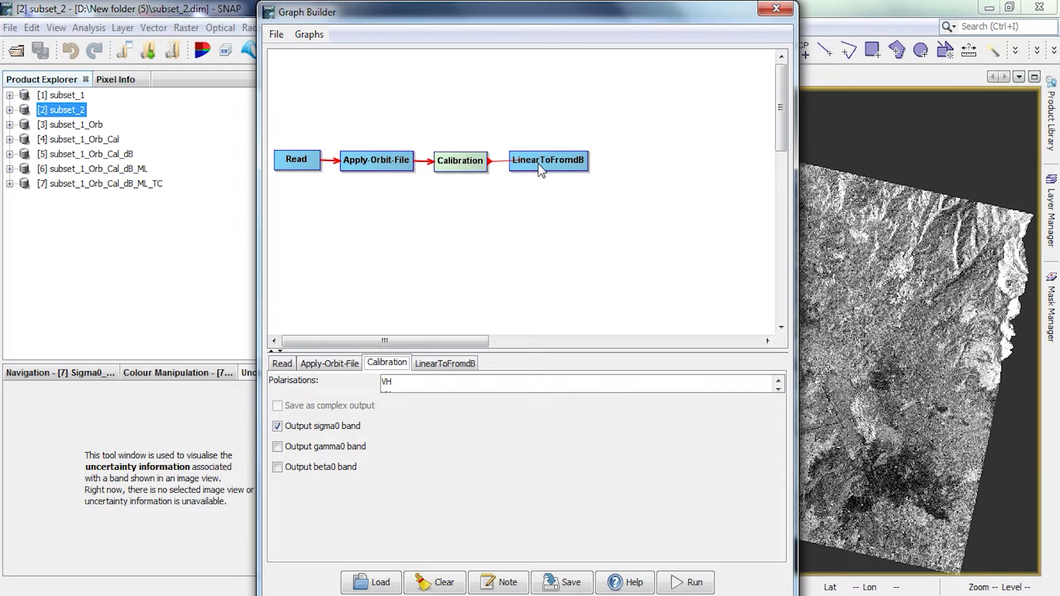
drag(540, 170, 541, 170)
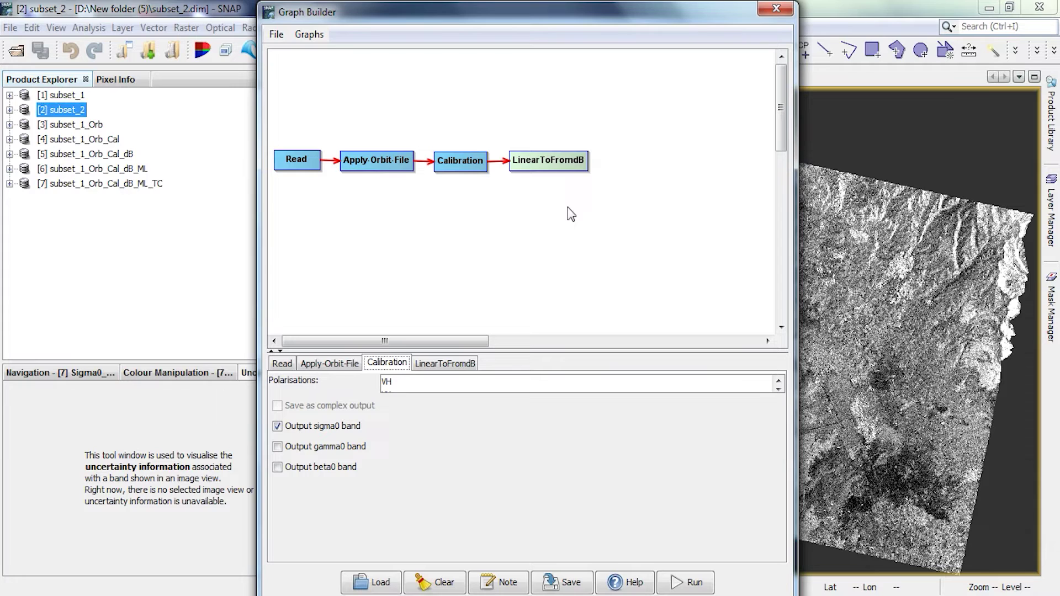
click(444, 362)
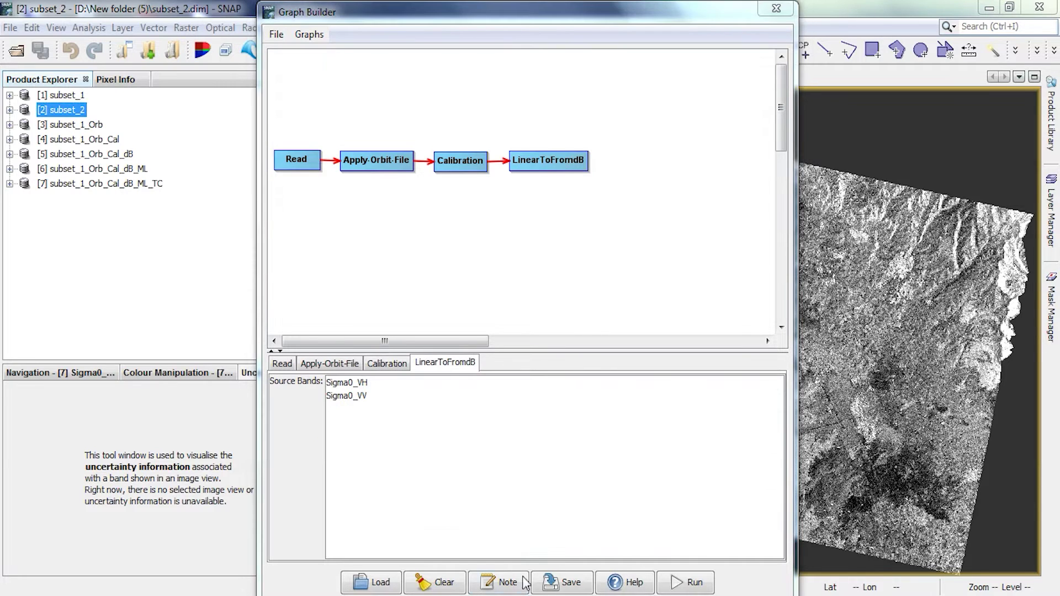
click(604, 165)
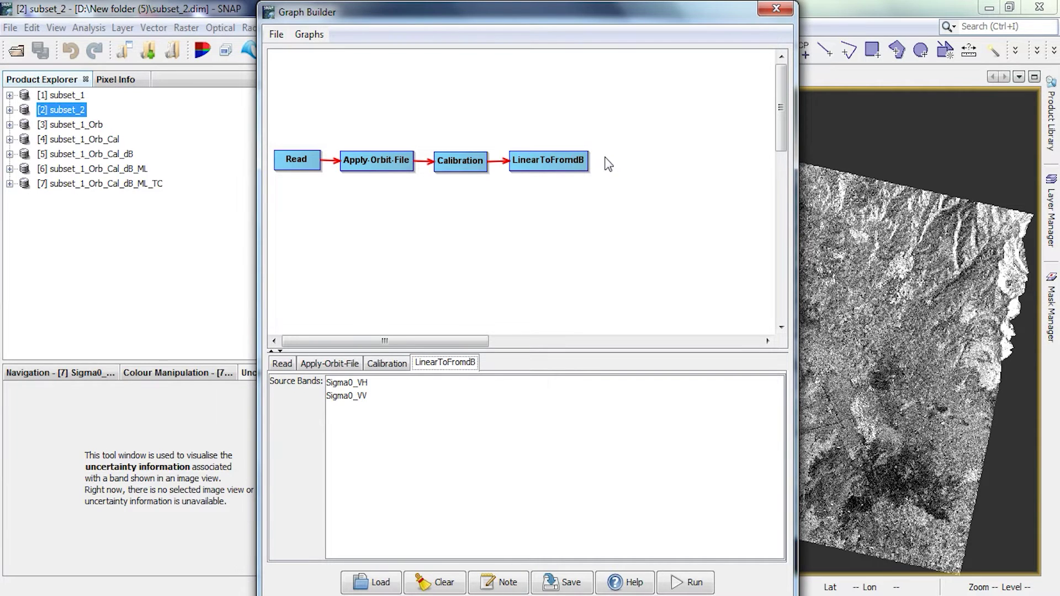
- Add a Multilook node fed by LinearToFromdB, with 1 range and 1 azimuth look
right_click(605, 158)
mouse_move(618, 167)
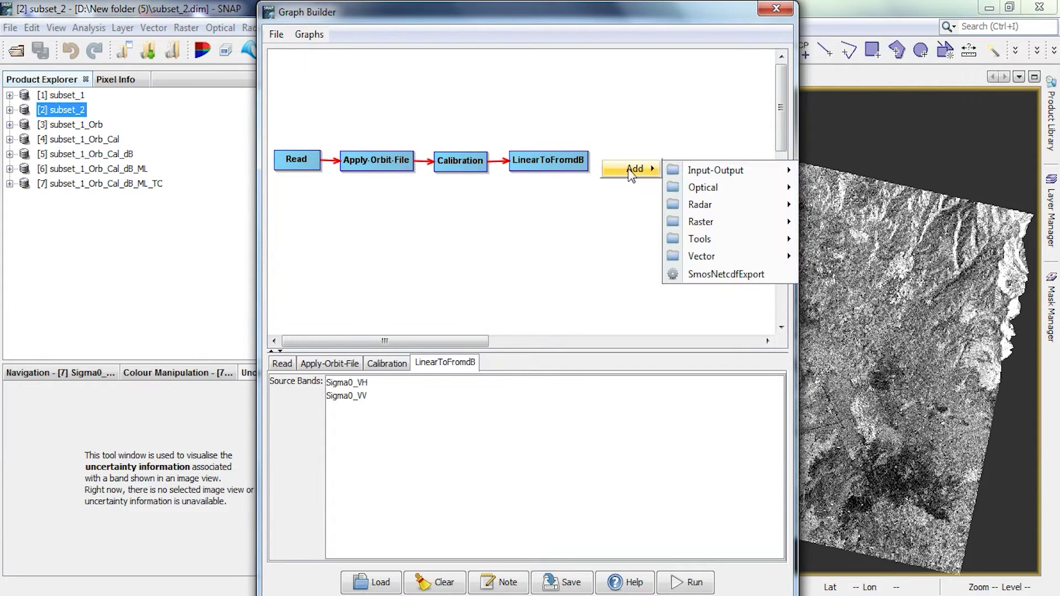
mouse_move(712, 204)
mouse_move(827, 210)
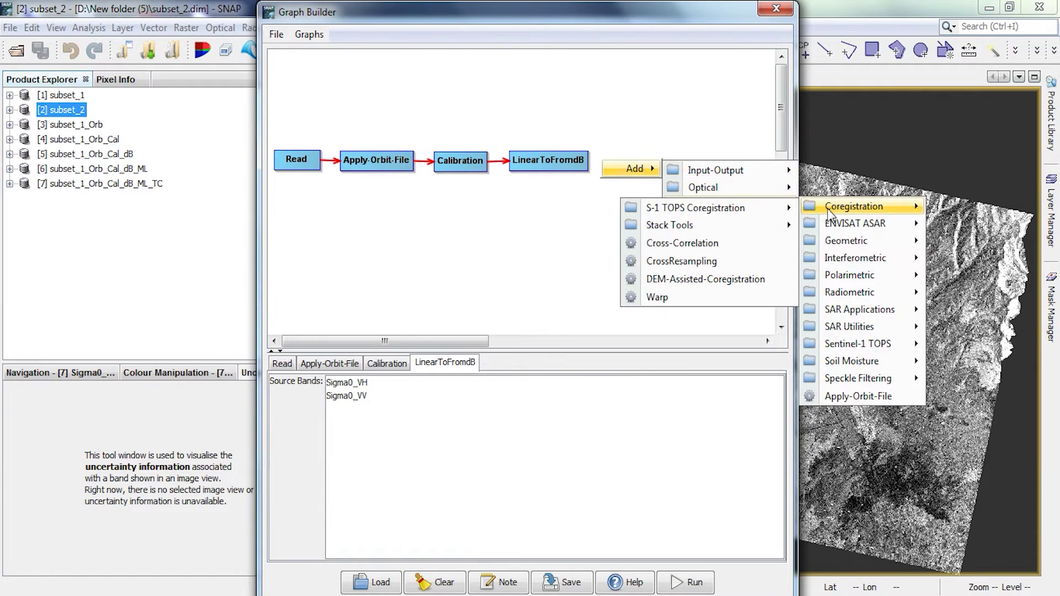
mouse_move(852, 382)
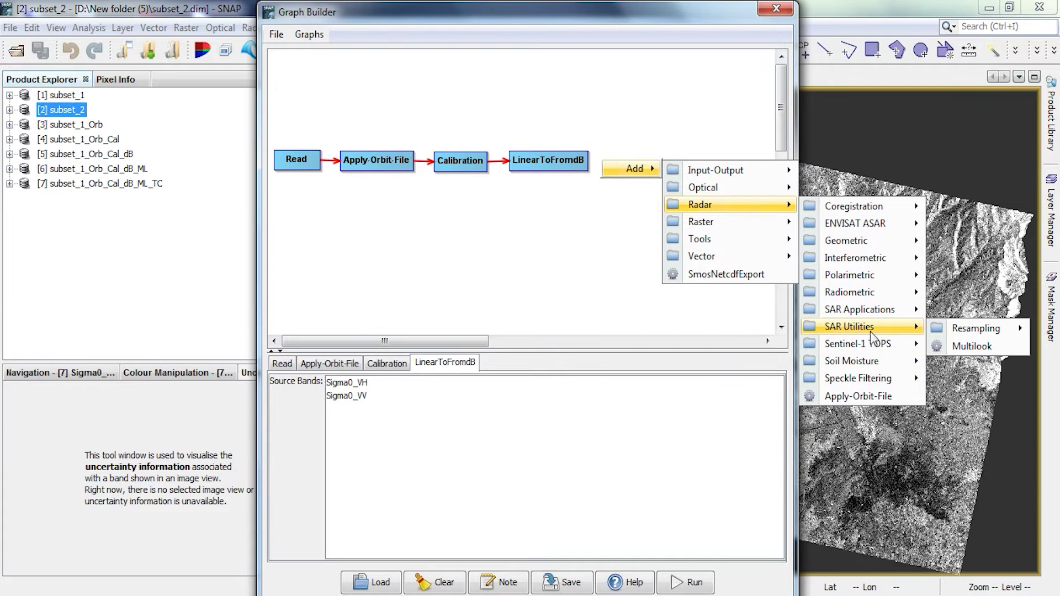
click(1006, 344)
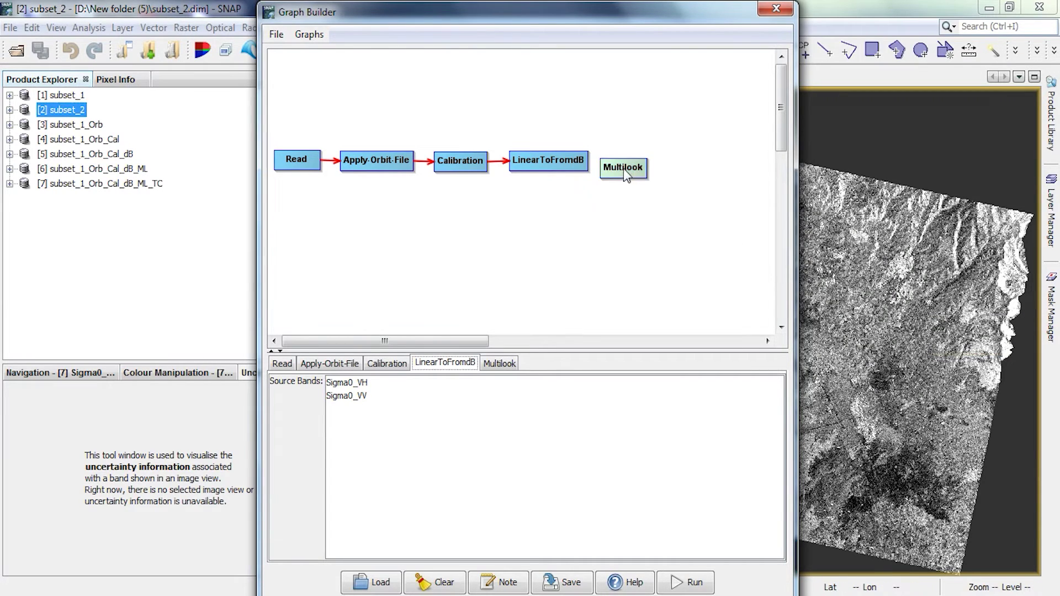
drag(587, 162, 617, 168)
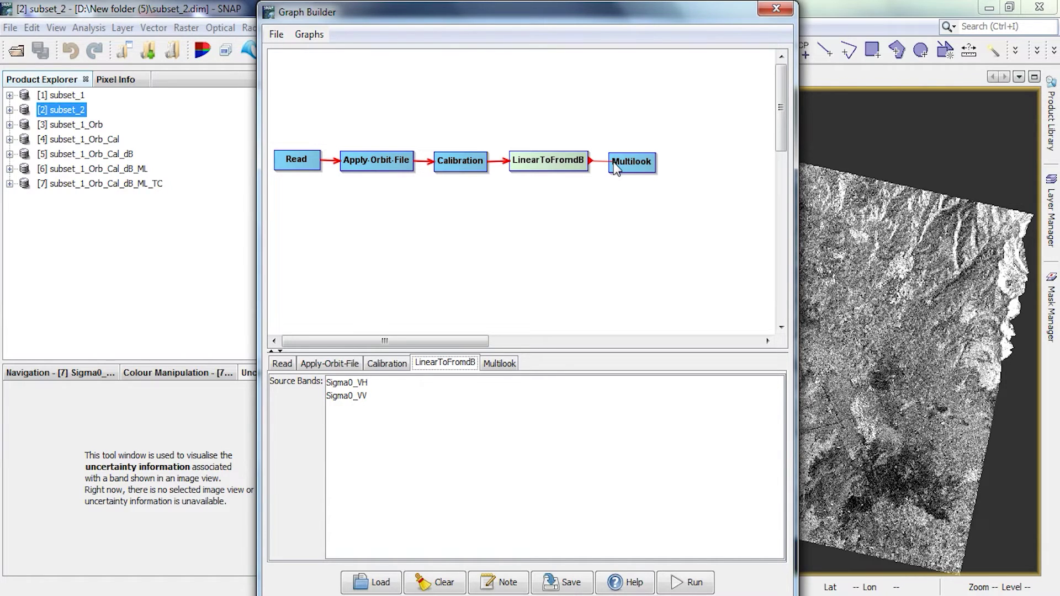
drag(617, 168, 616, 168)
click(624, 171)
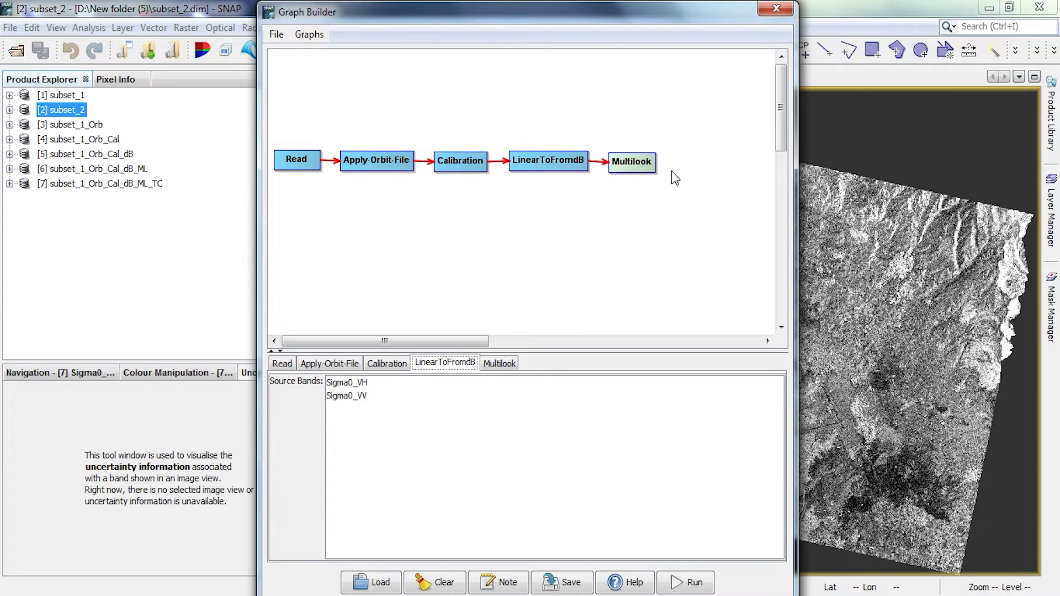
click(634, 301)
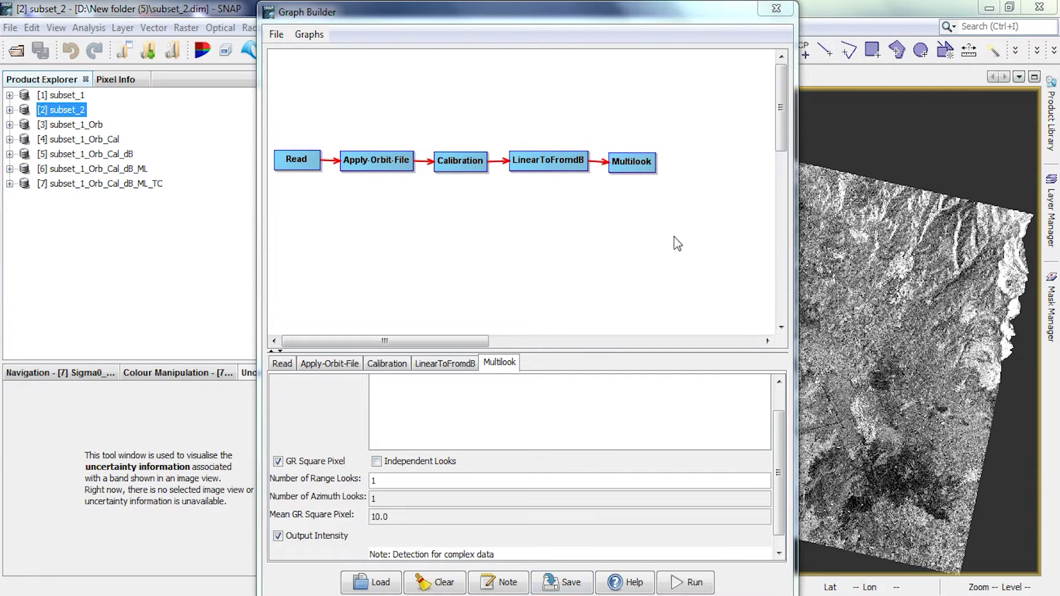
- Add a Terrain-Correction node and connect Multilook's output into it
right_click(677, 168)
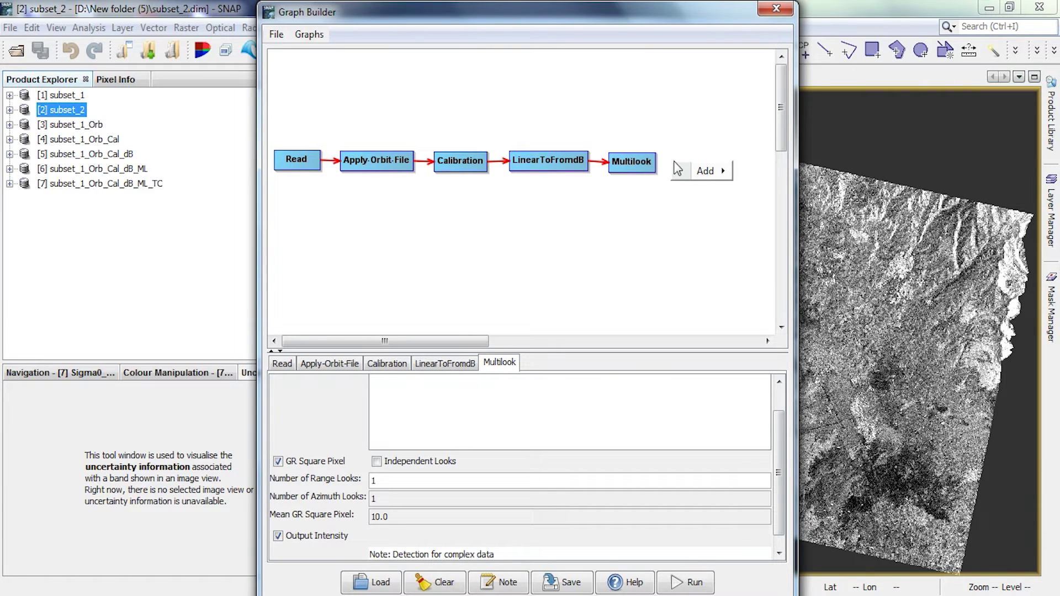
mouse_move(698, 173)
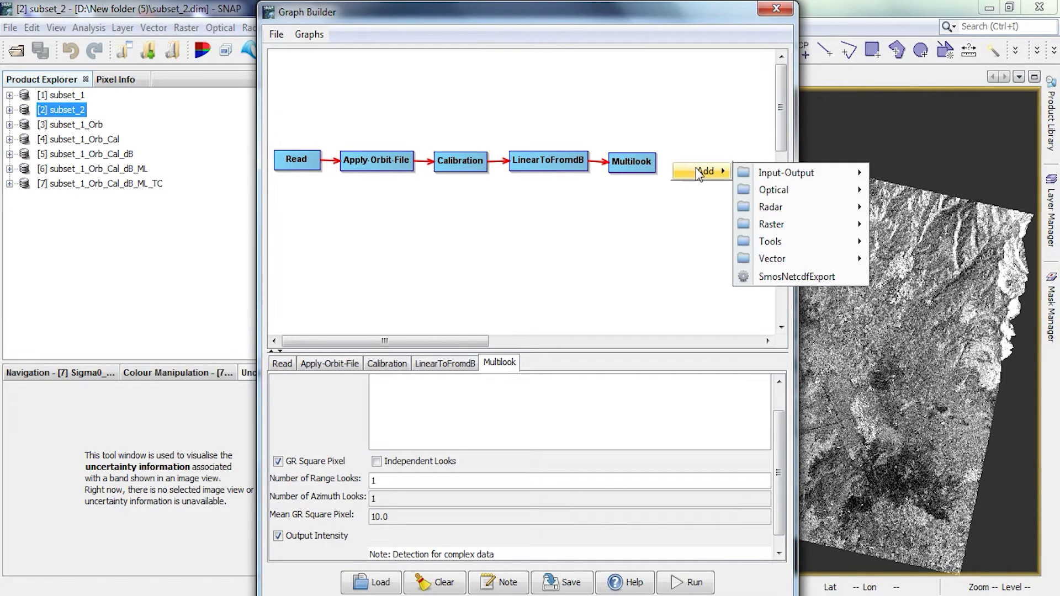
mouse_move(776, 209)
mouse_move(901, 209)
mouse_move(916, 240)
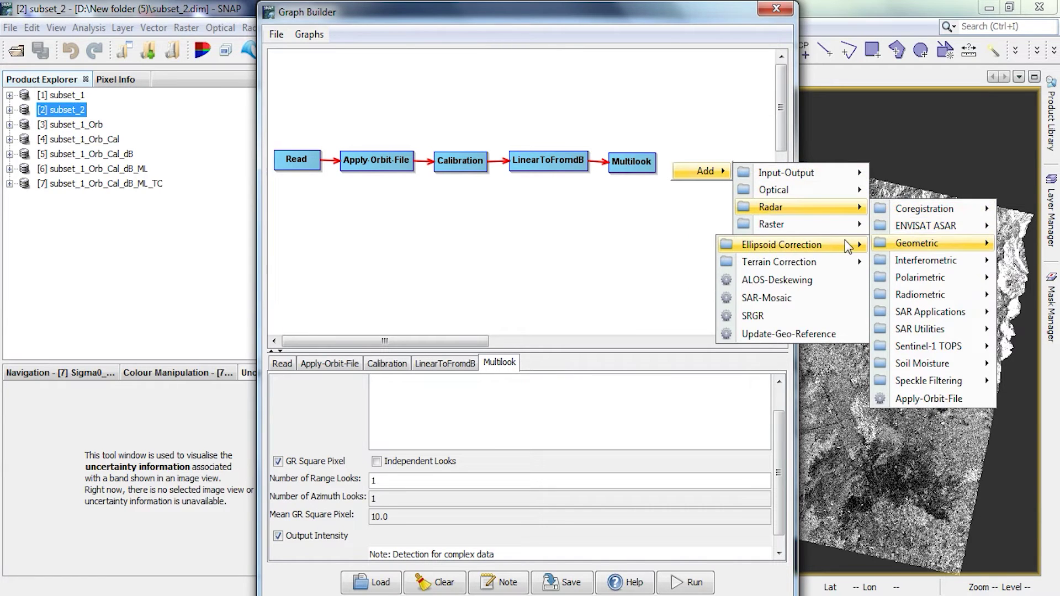
mouse_move(845, 247)
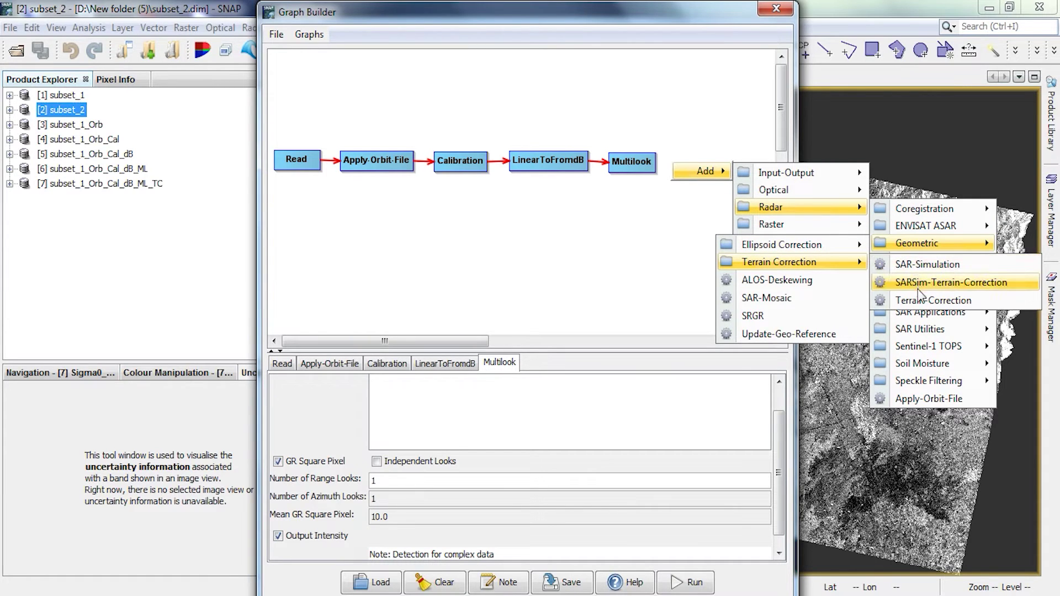
click(966, 300)
drag(793, 211, 921, 211)
drag(661, 167, 706, 177)
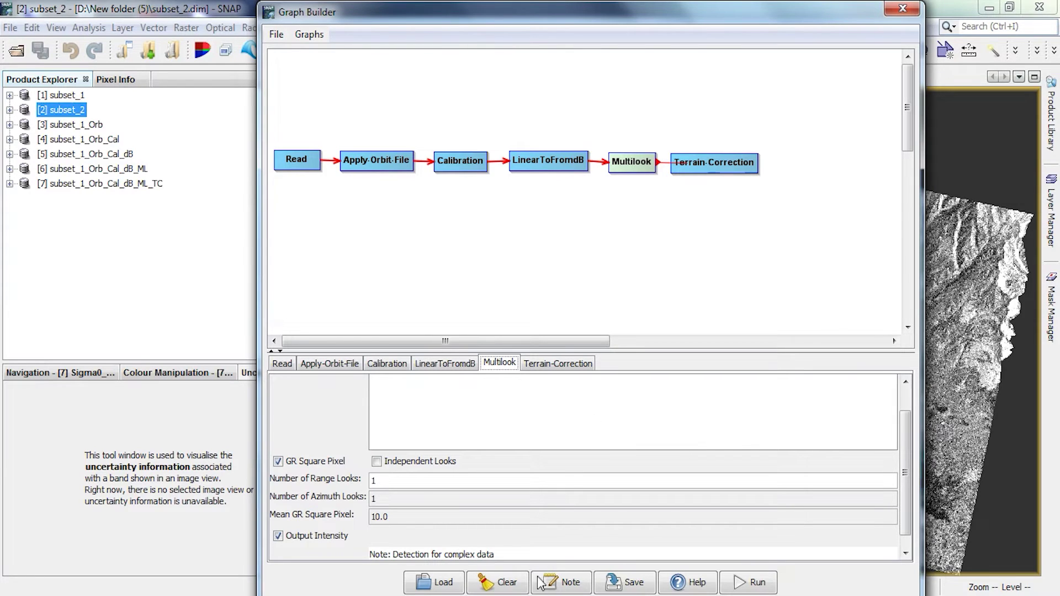
- Use the SRTM 1Sec HGT elevation model and the UTM / WGS 84 (Automatic) projection
click(614, 491)
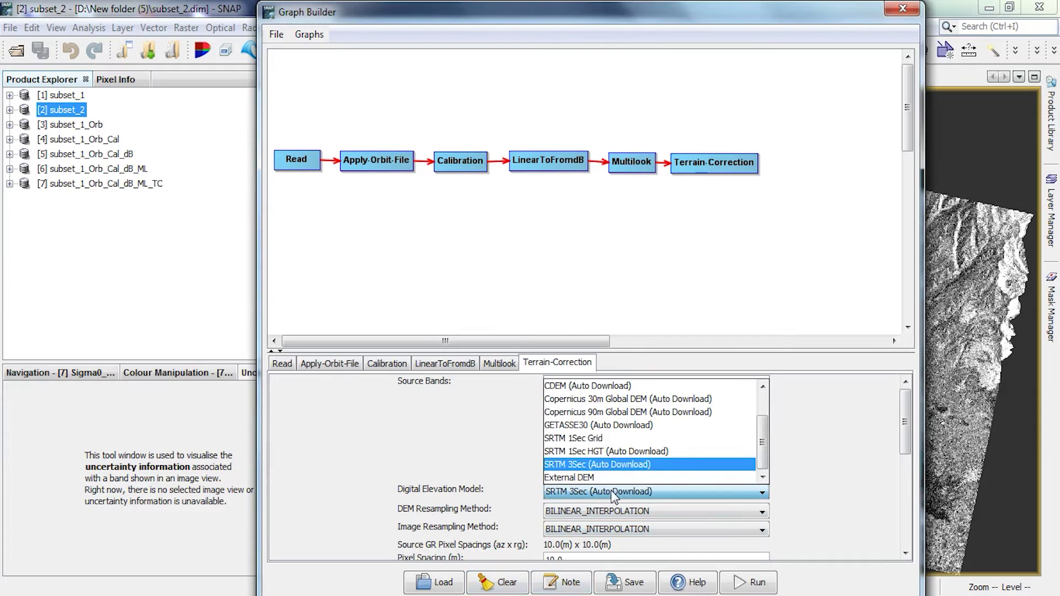
click(606, 449)
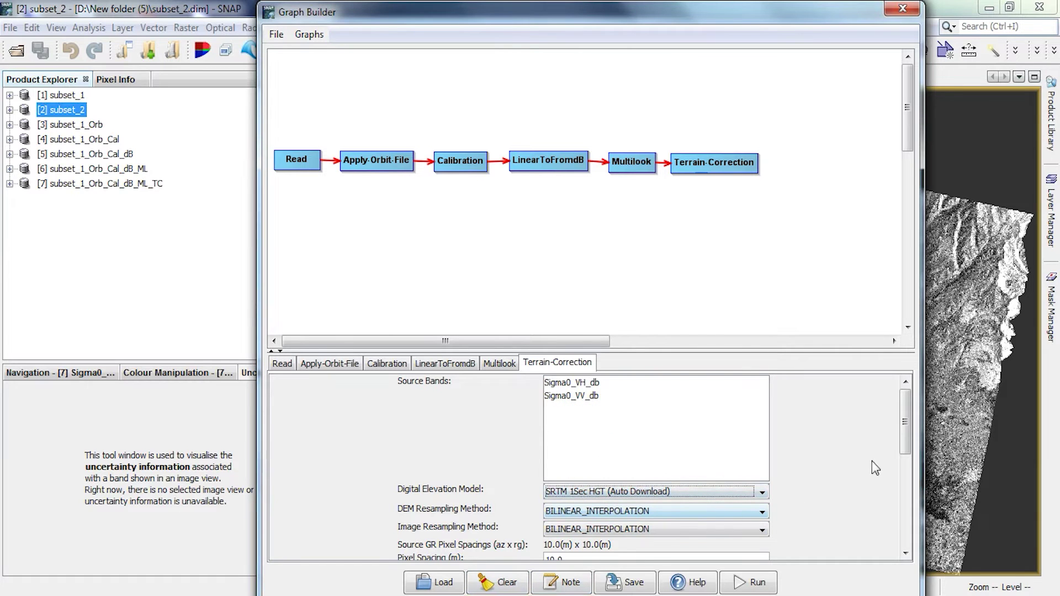
drag(906, 418, 895, 470)
click(712, 444)
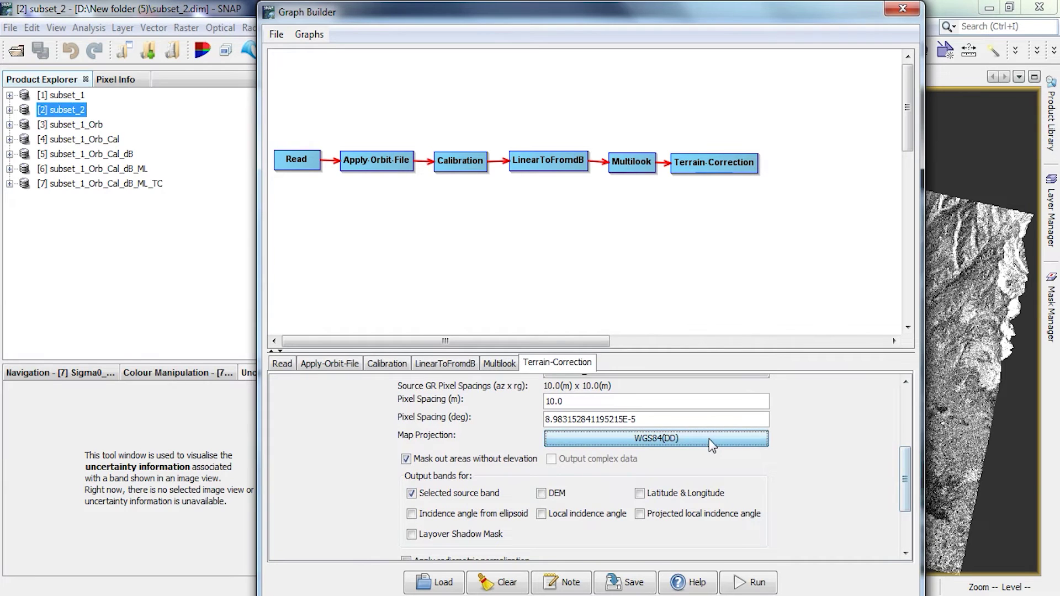
click(544, 312)
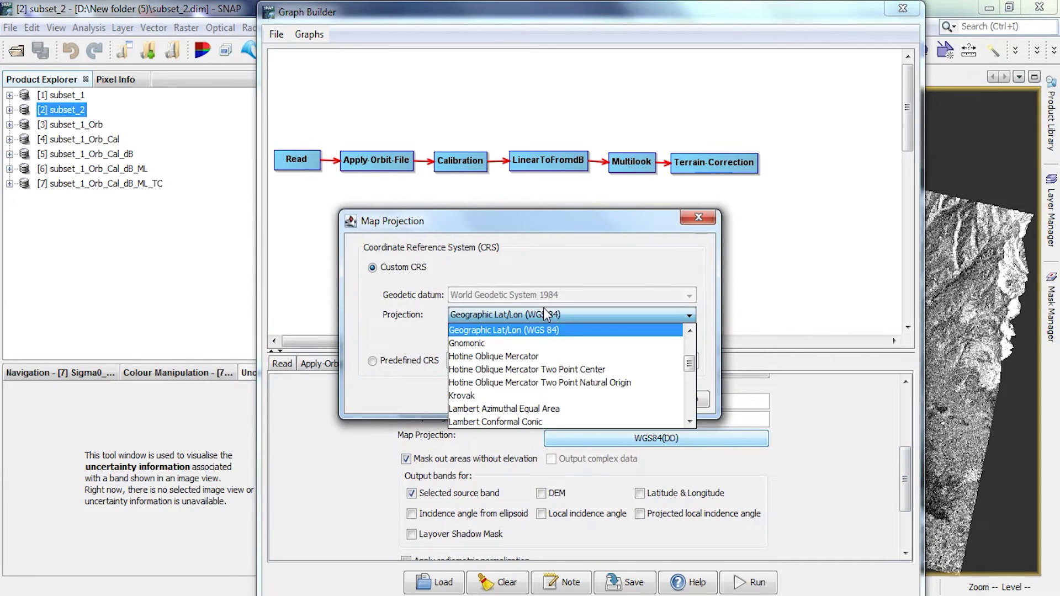
scroll(552, 358, down, 8)
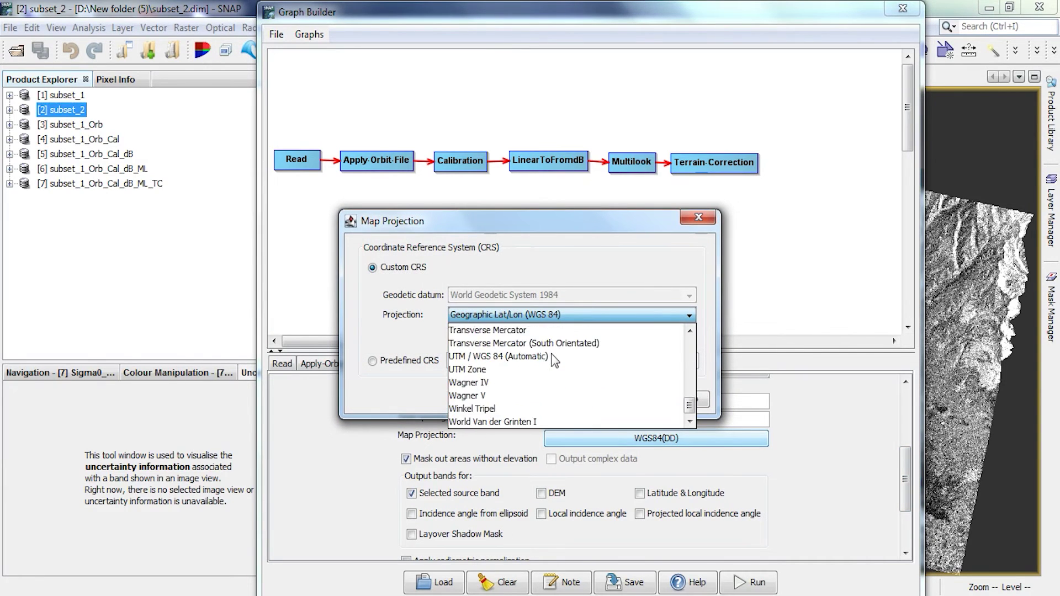
click(551, 356)
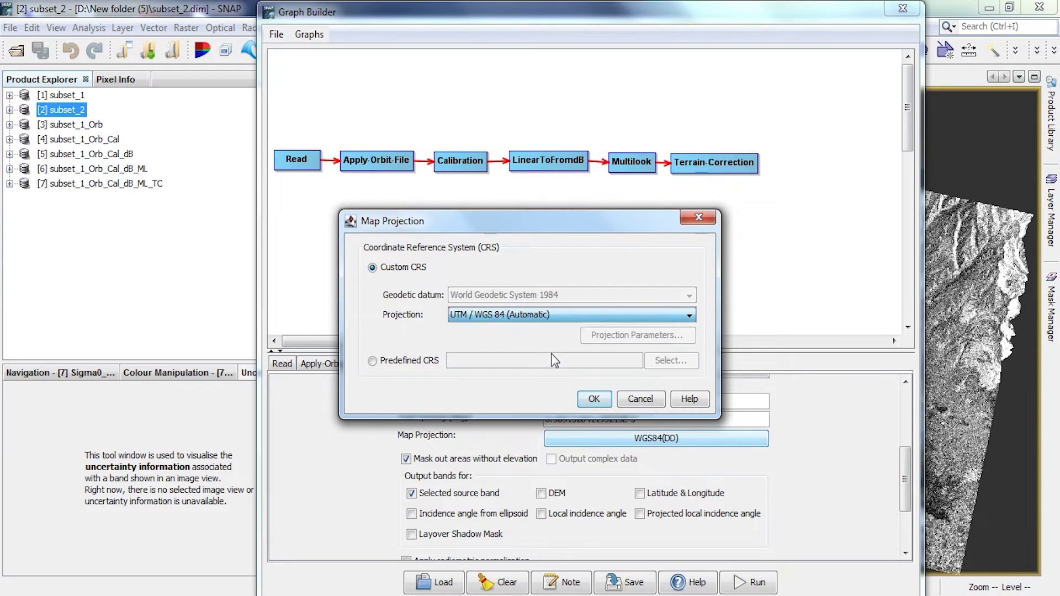
click(592, 400)
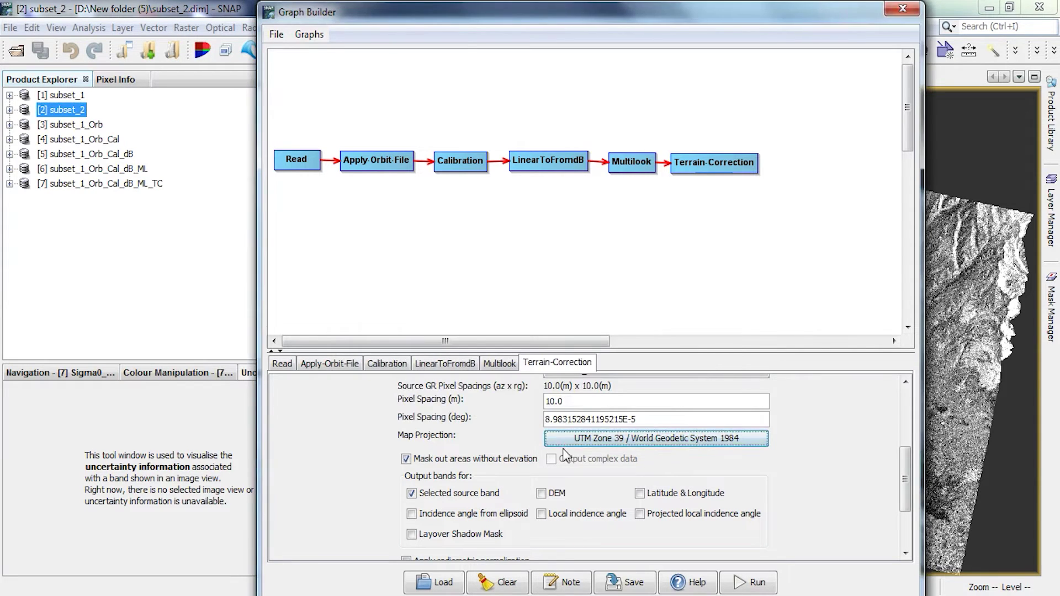
- Add an Input-Output > Write node and connect Terrain-Correction to it
right_click(770, 165)
mouse_move(793, 172)
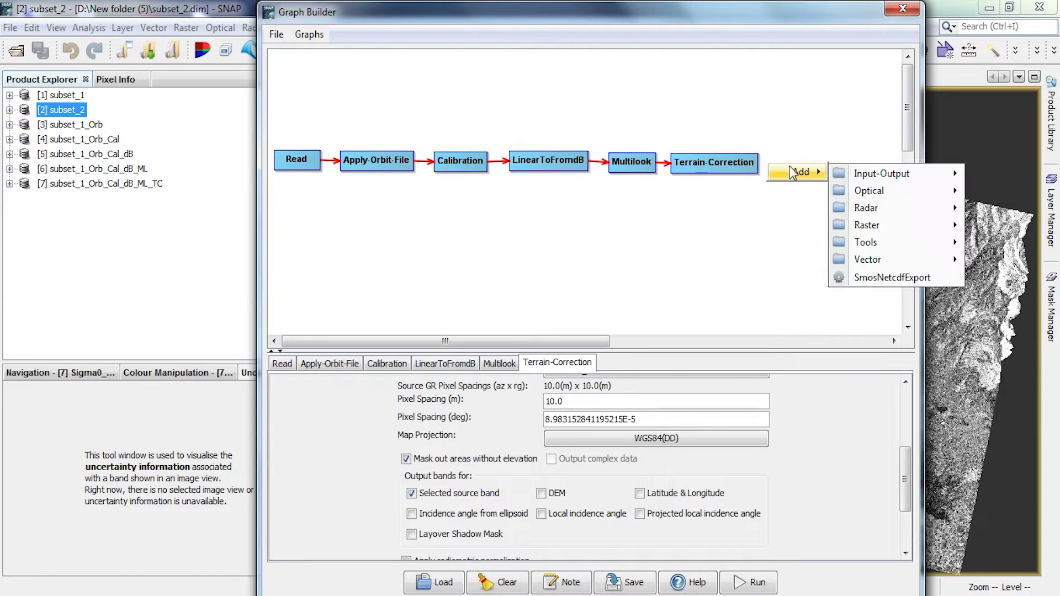
mouse_move(876, 172)
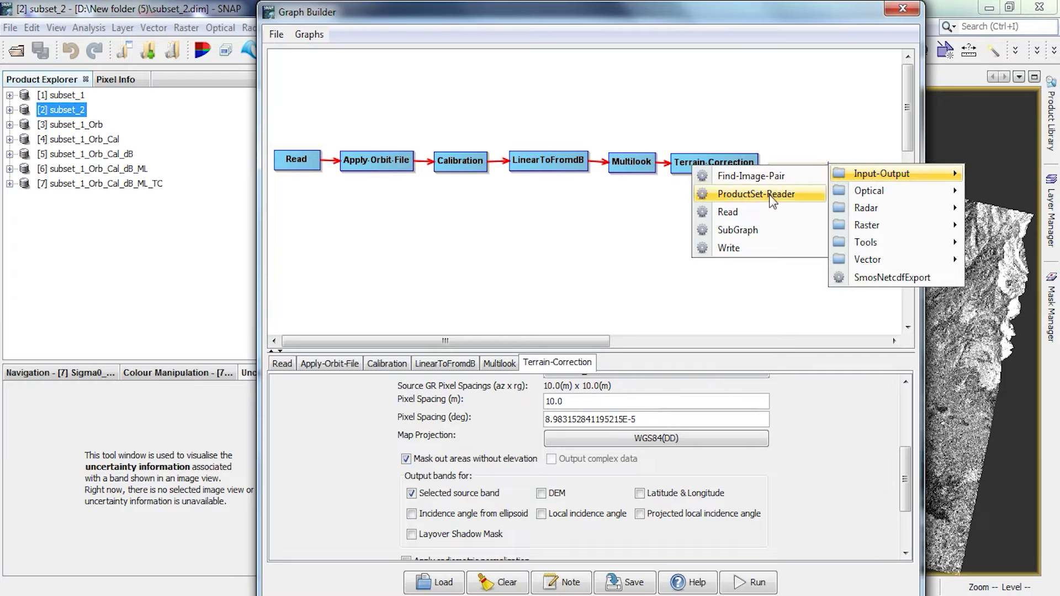
click(774, 248)
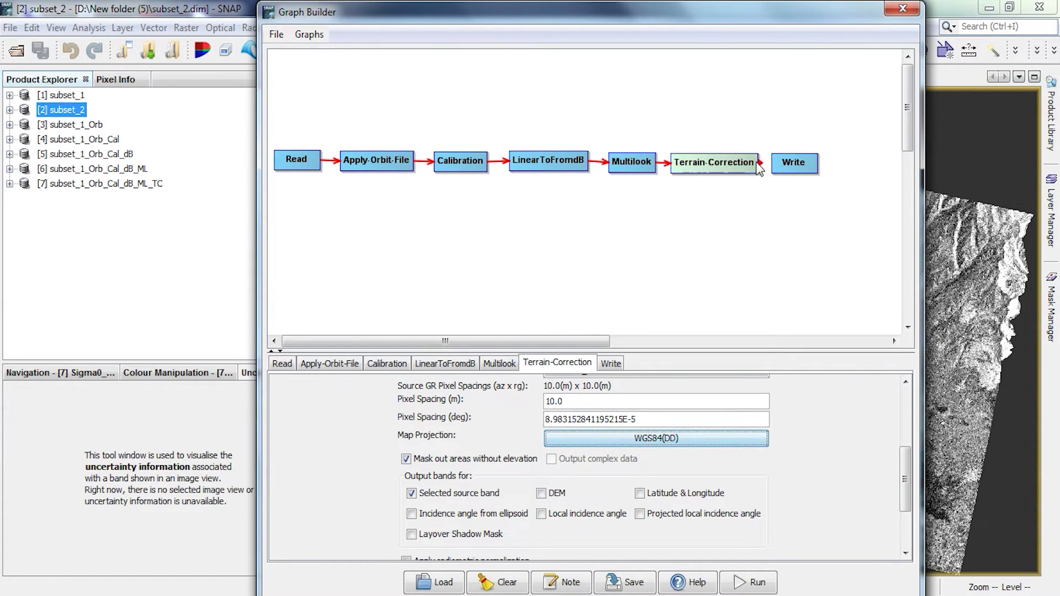
drag(757, 164, 793, 173)
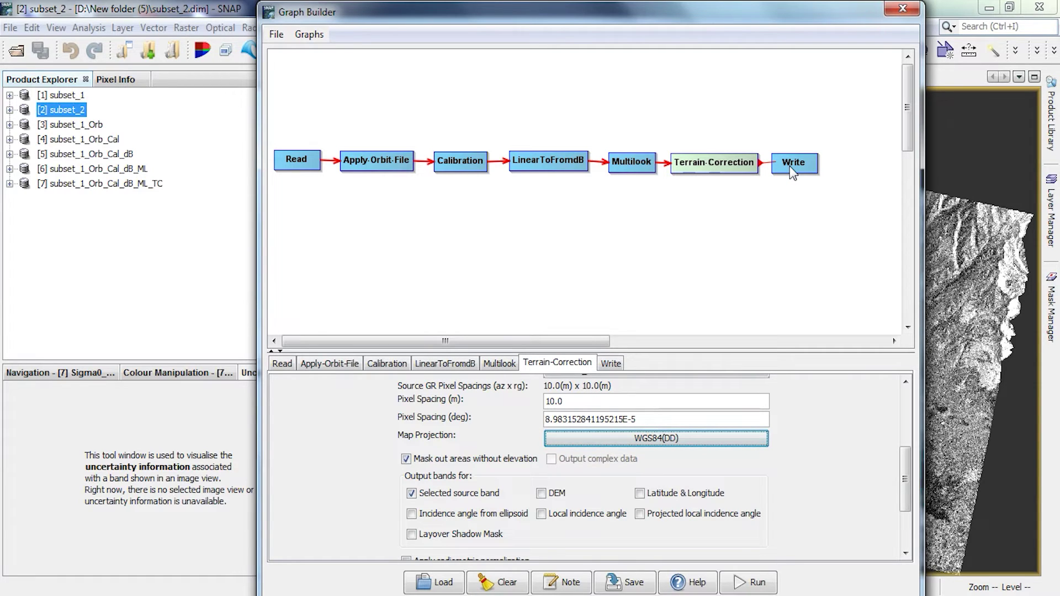
click(790, 167)
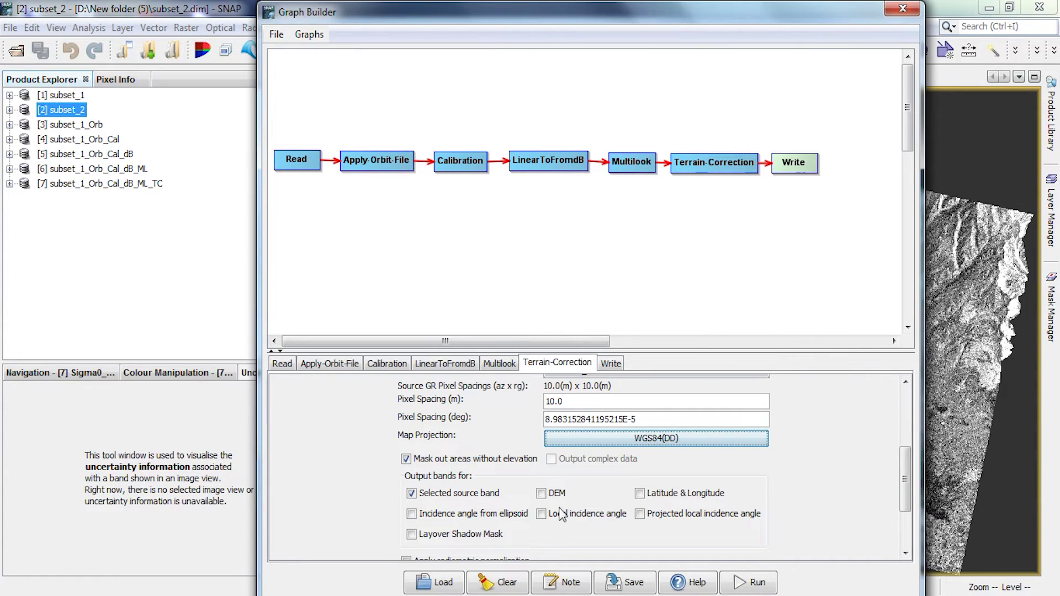
- Check the Write target subset_2_Orb_Cal_dB_ML_TC, left unchanged, as BEAM-DIMAP in D:\New folder (5)
click(610, 364)
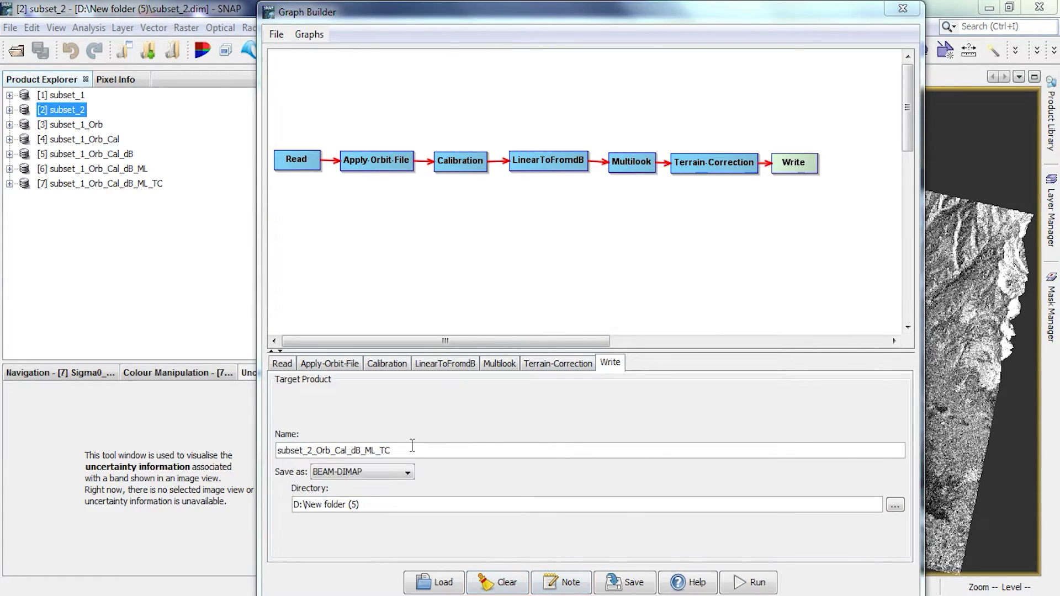
drag(392, 451, 277, 450)
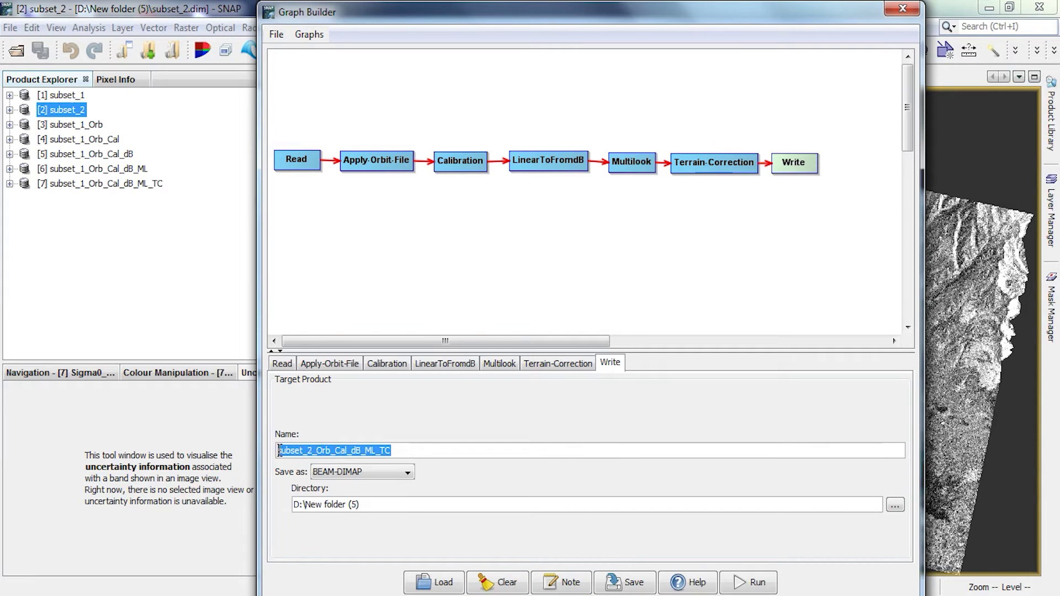
click(397, 450)
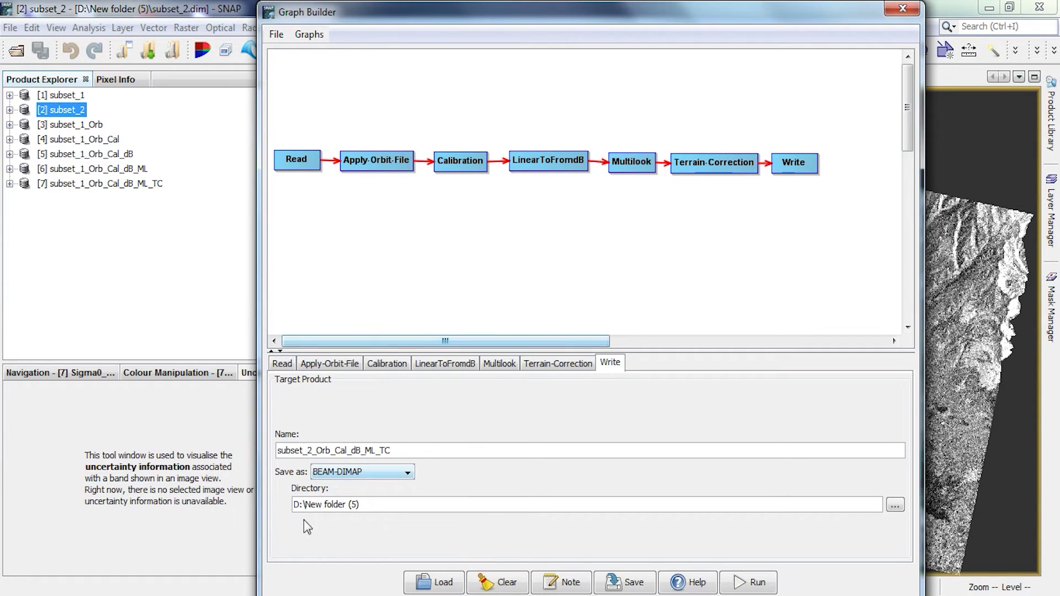
mouse_move(529, 22)
mouse_down()
mouse_move(525, 3)
mouse_move(526, 20)
mouse_up()
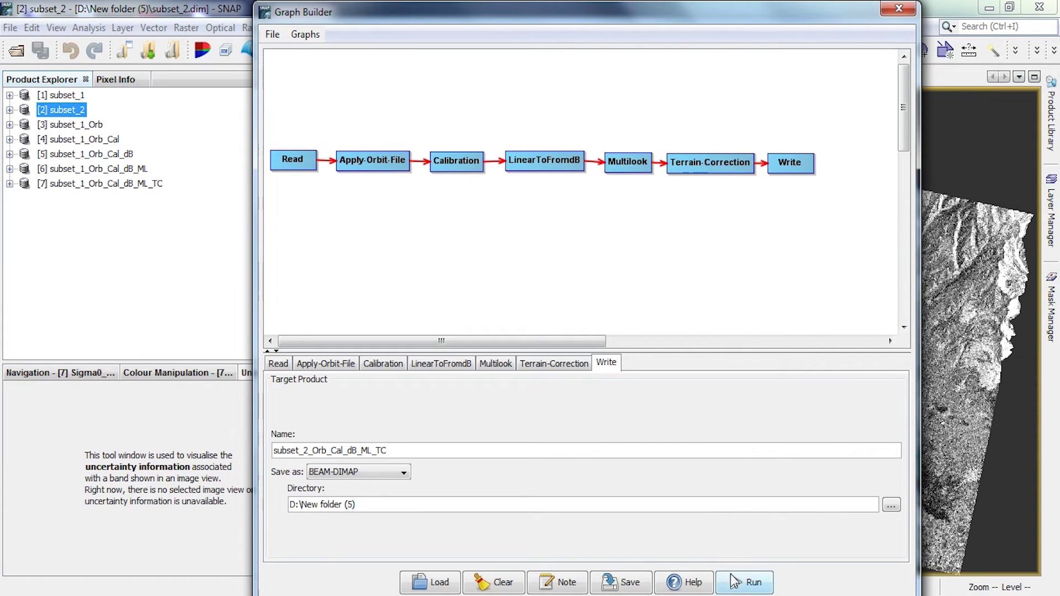
- Run the graph on subset_2 to produce subset_2_Orb_Cal_dB_ML_TC
click(761, 582)
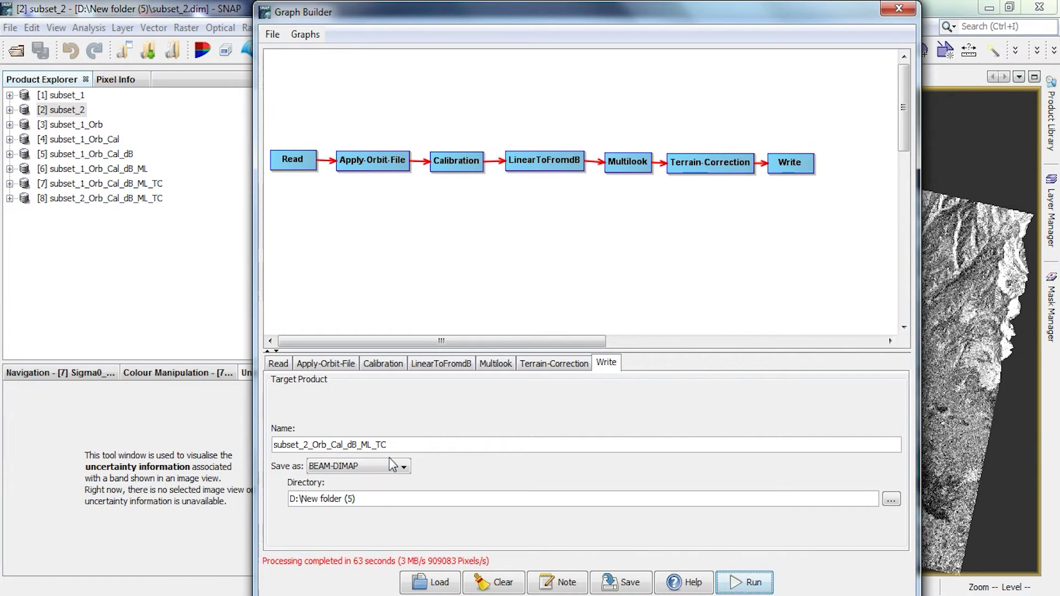
- Close Graph Builder and the six intermediate products [1]–[6]
click(899, 8)
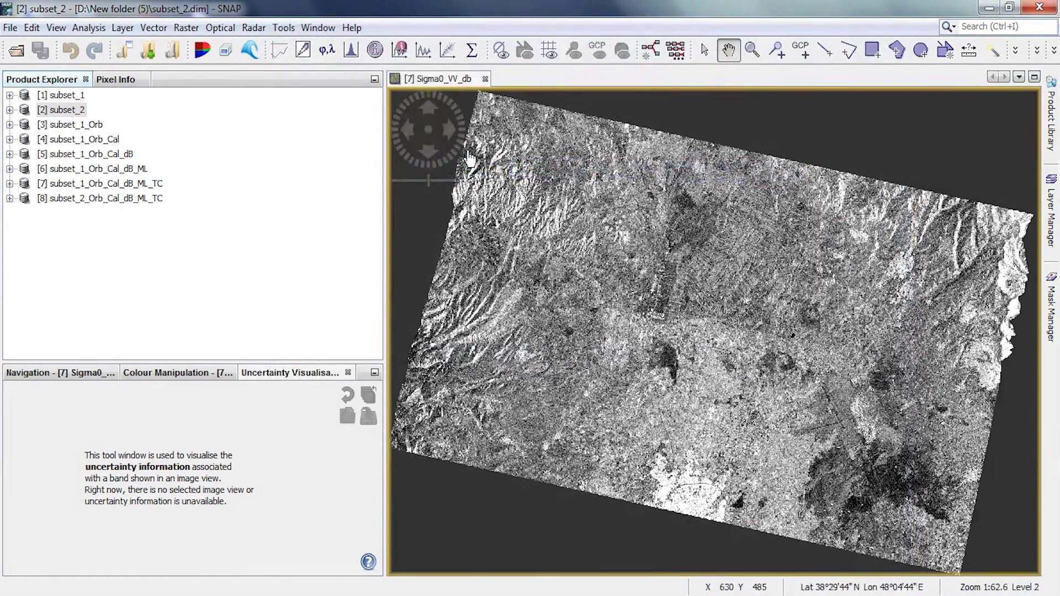
click(149, 183)
click(150, 199)
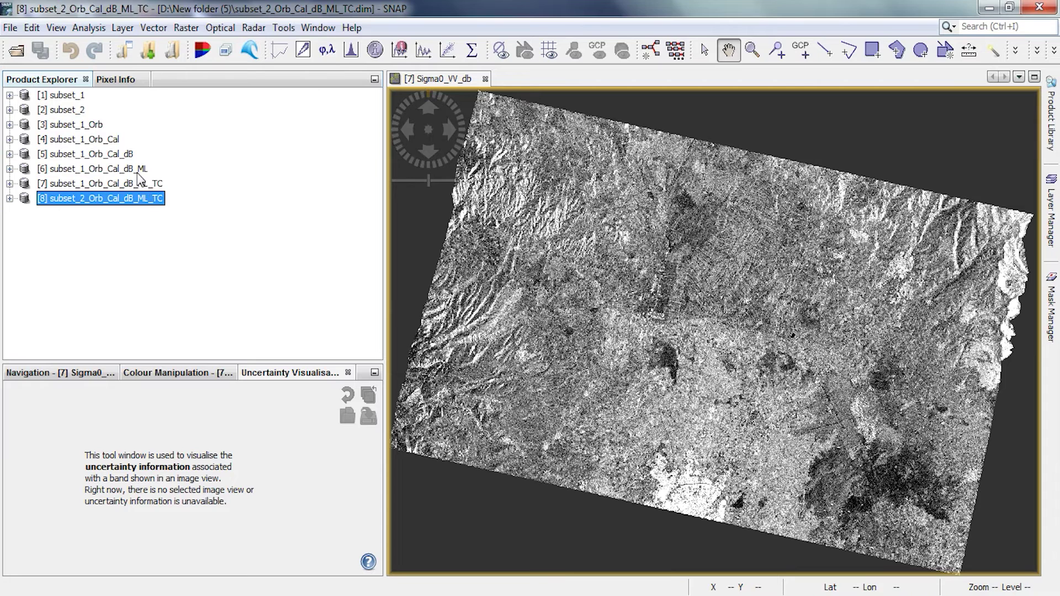
click(138, 172)
drag(121, 157, 74, 99)
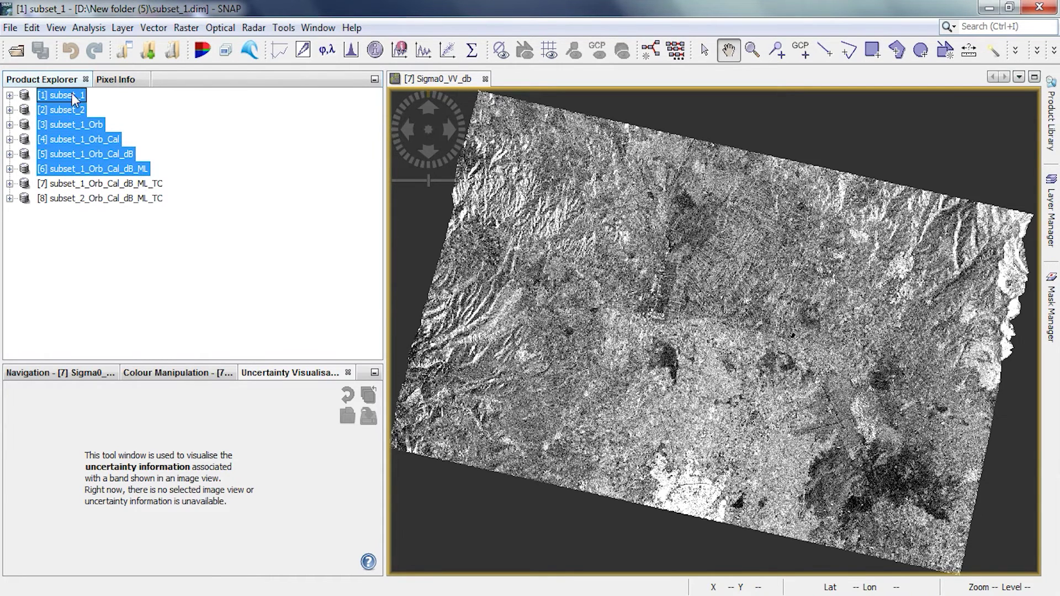
right_click(73, 109)
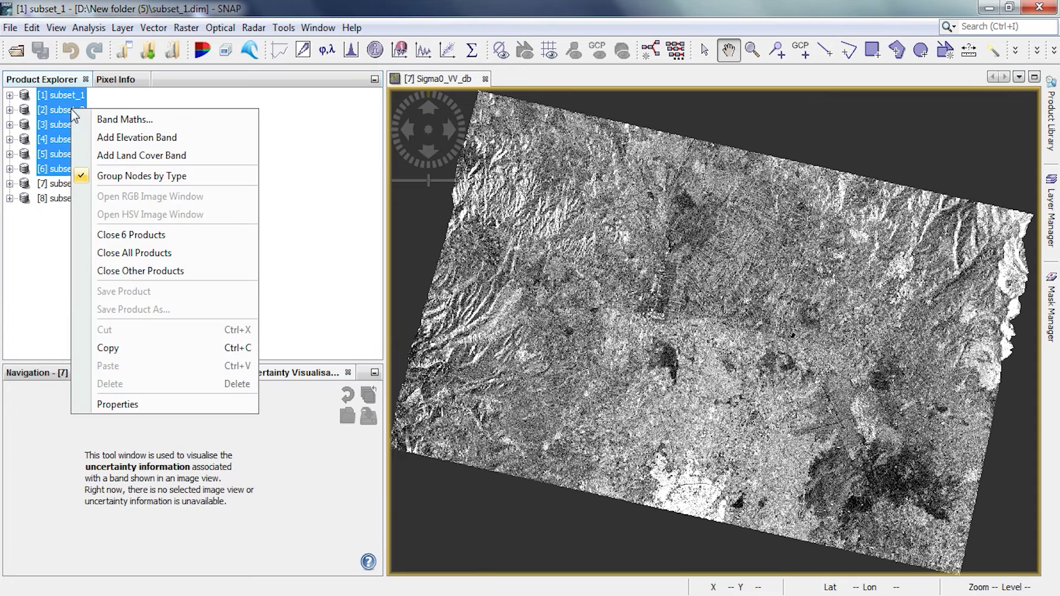
click(118, 236)
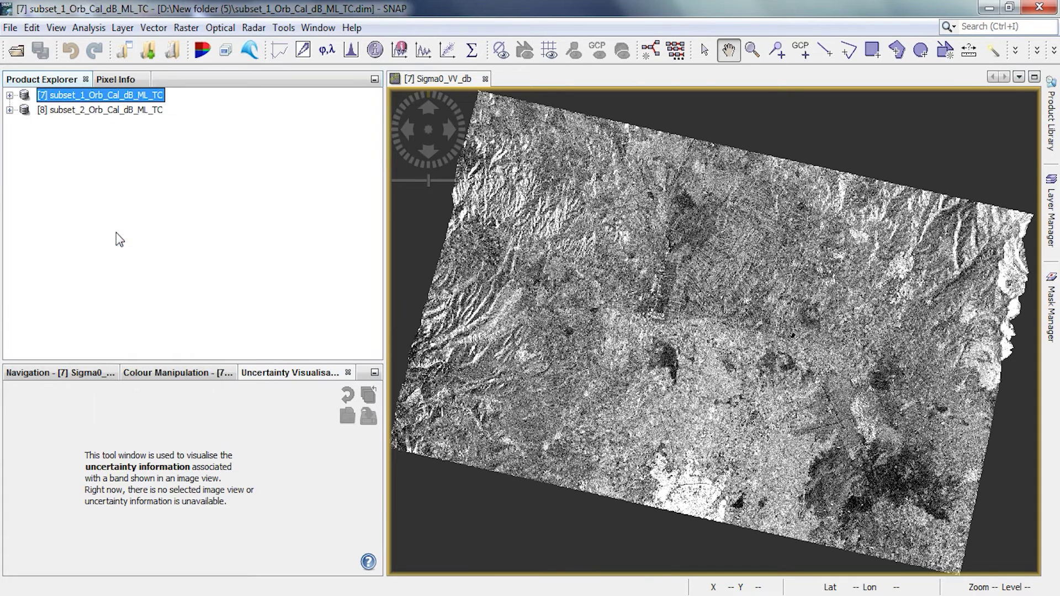
- Open product [8]'s Sigma0_VV_db band as an image and compare it with subset_1's view
click(10, 111)
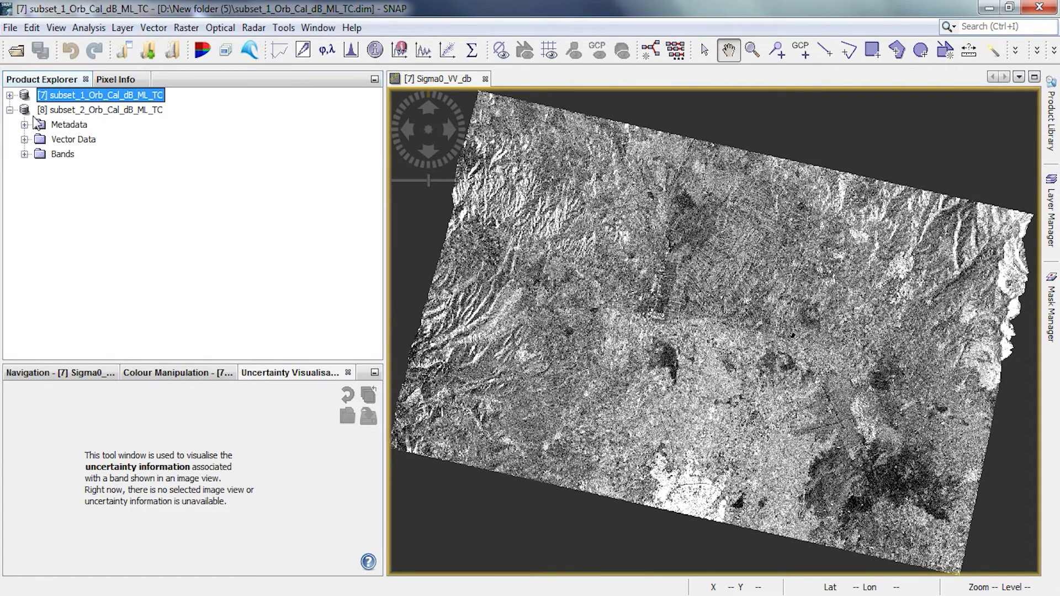
click(58, 111)
click(24, 154)
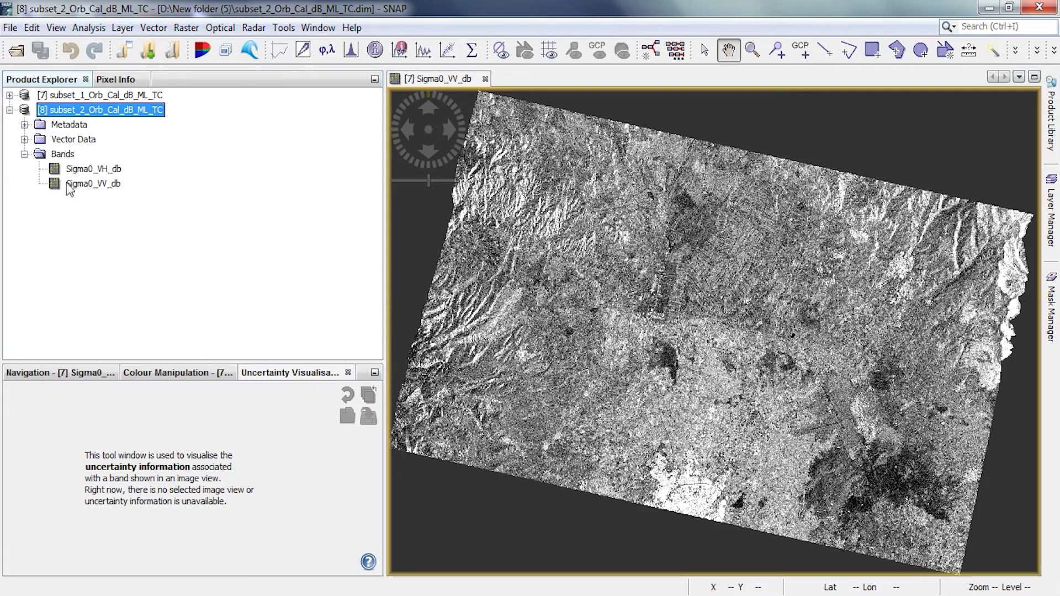
double_click(105, 185)
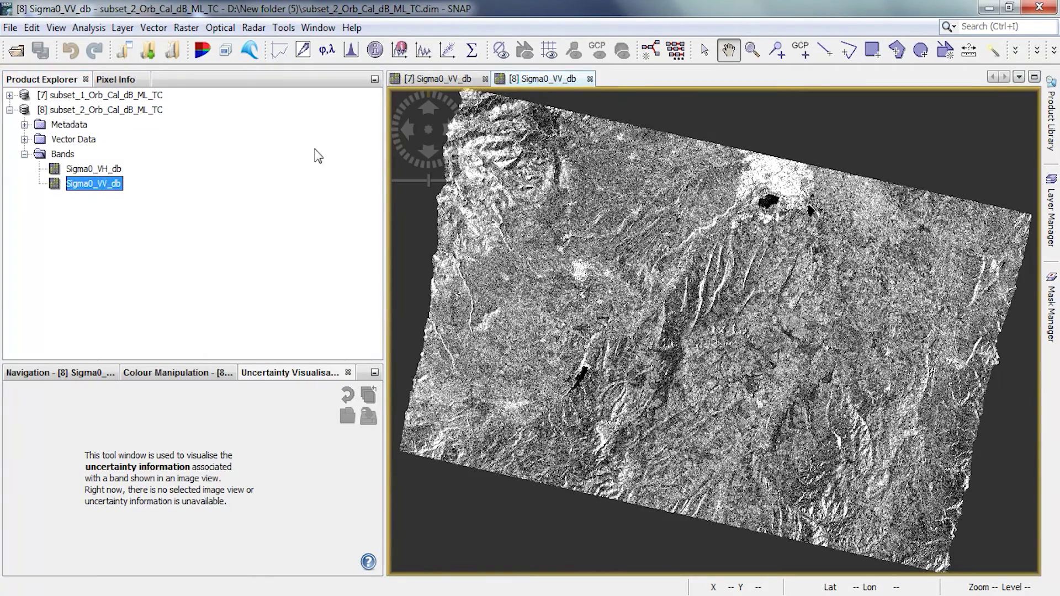
click(439, 79)
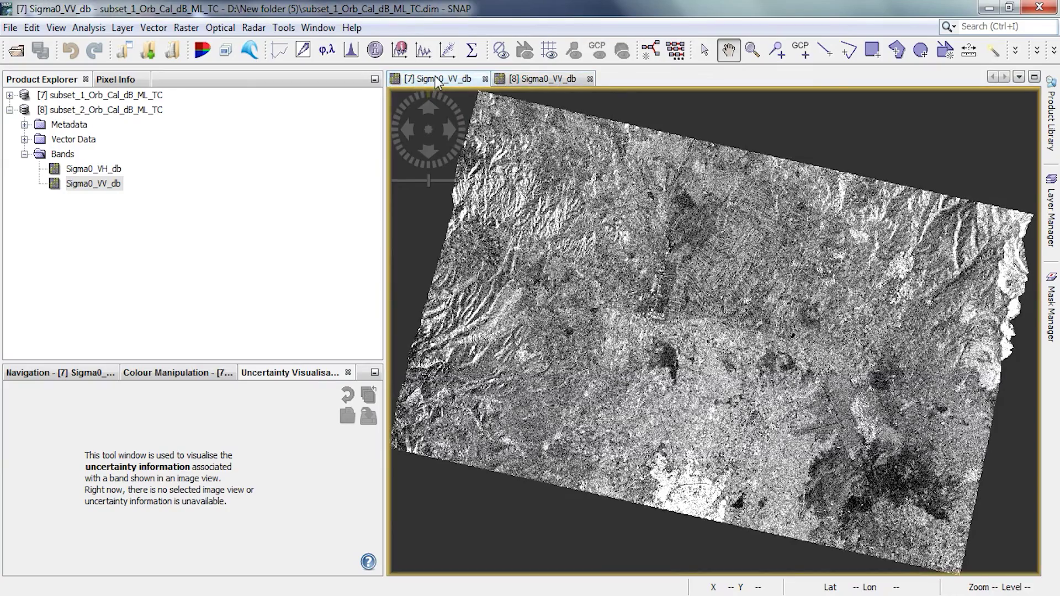
click(523, 82)
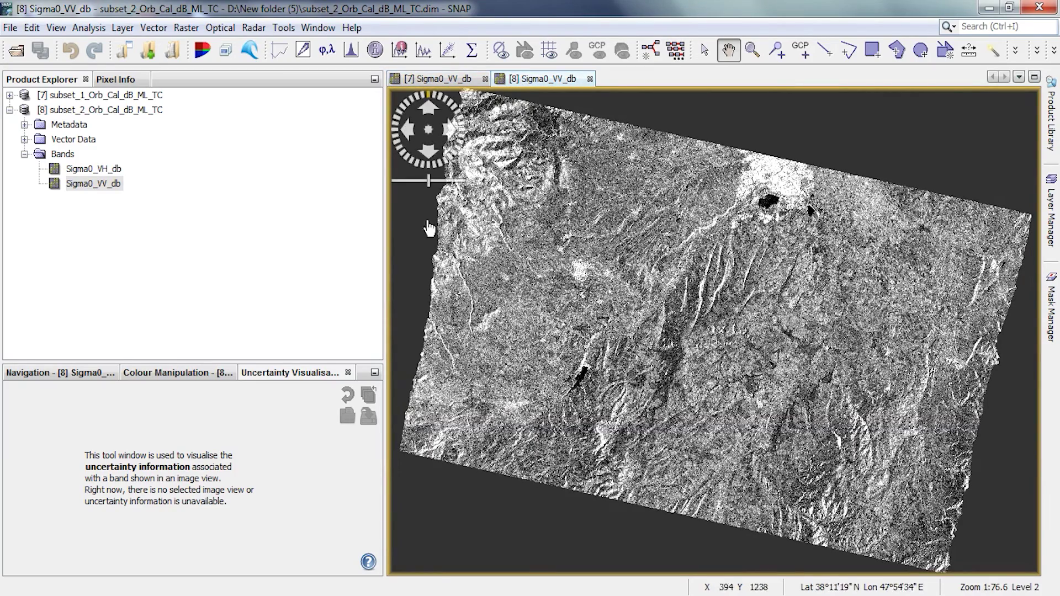
click(24, 154)
click(10, 109)
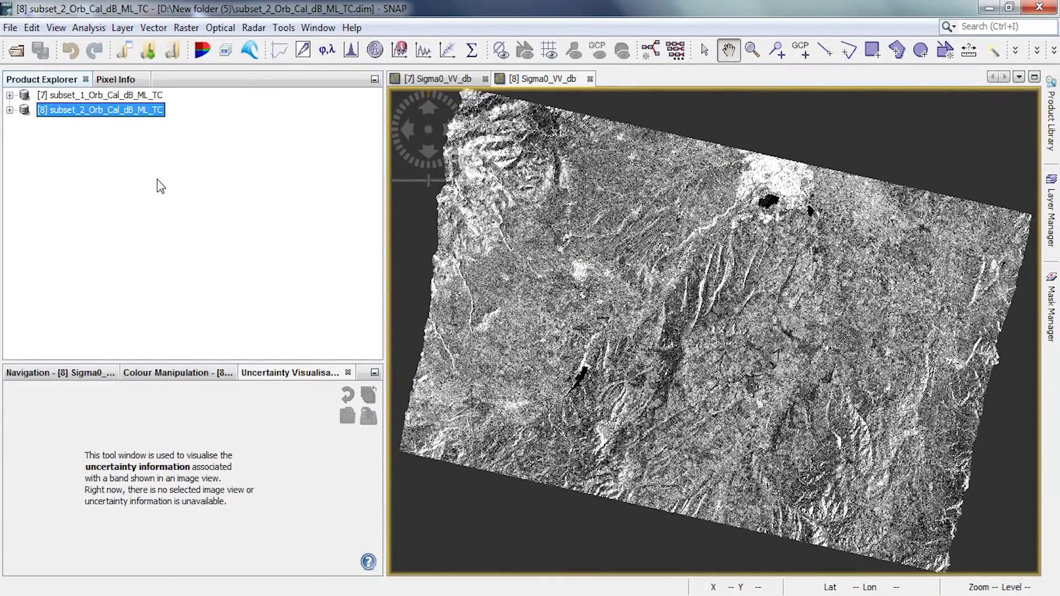
- Launch SAR-Mosaic from the Radar > Geometric menu
click(253, 28)
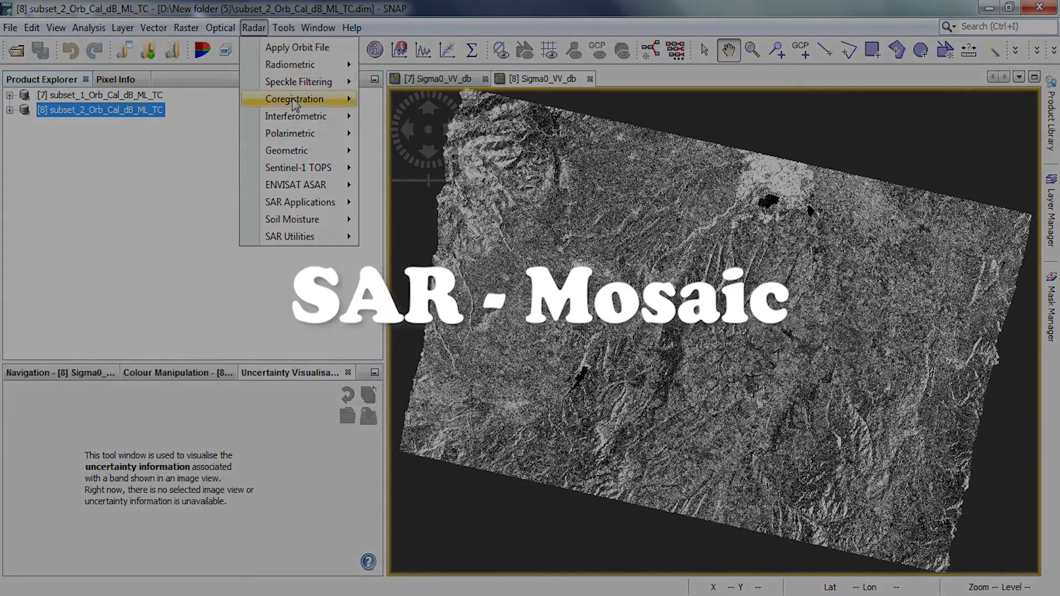
mouse_move(317, 151)
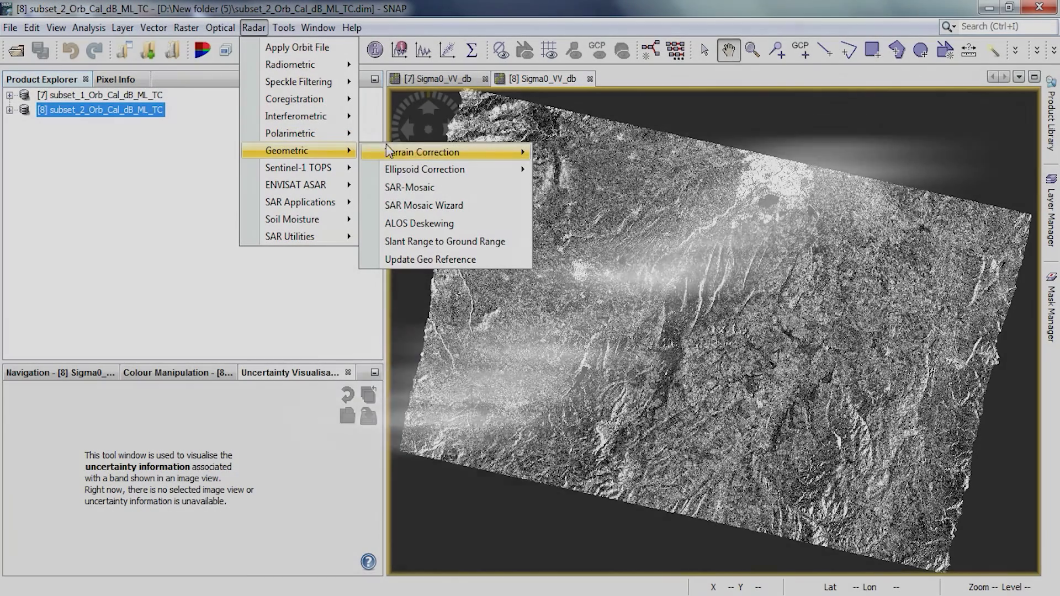
mouse_move(441, 155)
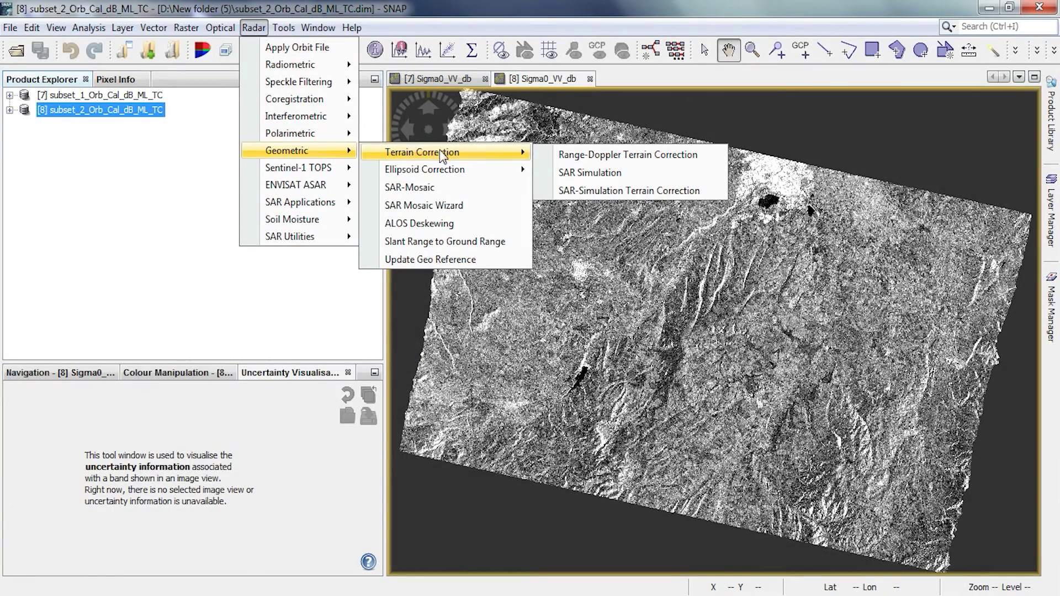
click(460, 187)
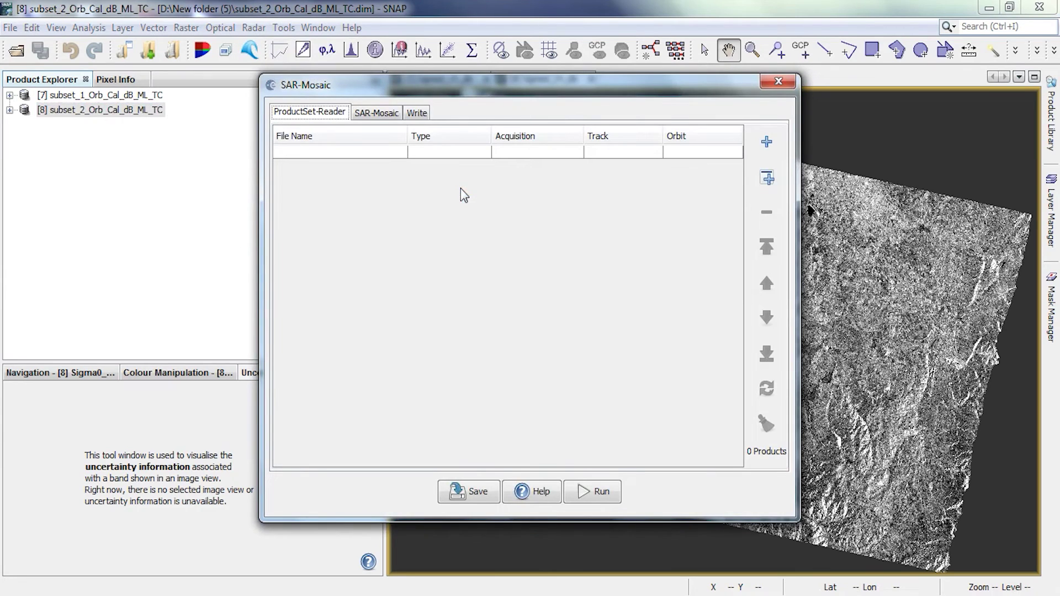
- Add both open subsets as mosaic inputs and review source bands and resampling options
click(777, 186)
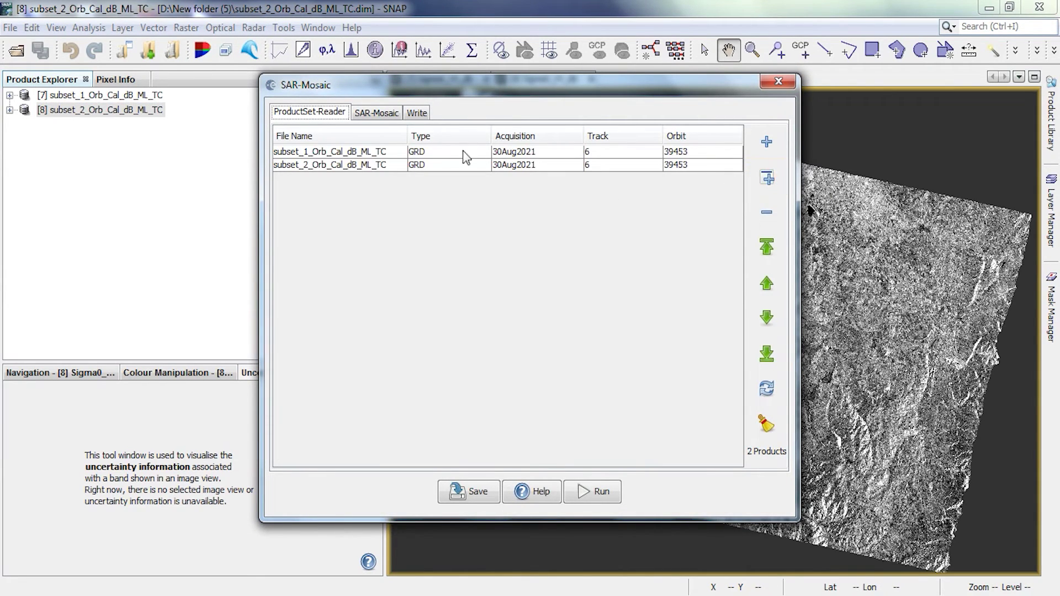
mouse_move(406, 139)
mouse_down()
mouse_move(445, 138)
mouse_move(414, 139)
mouse_up()
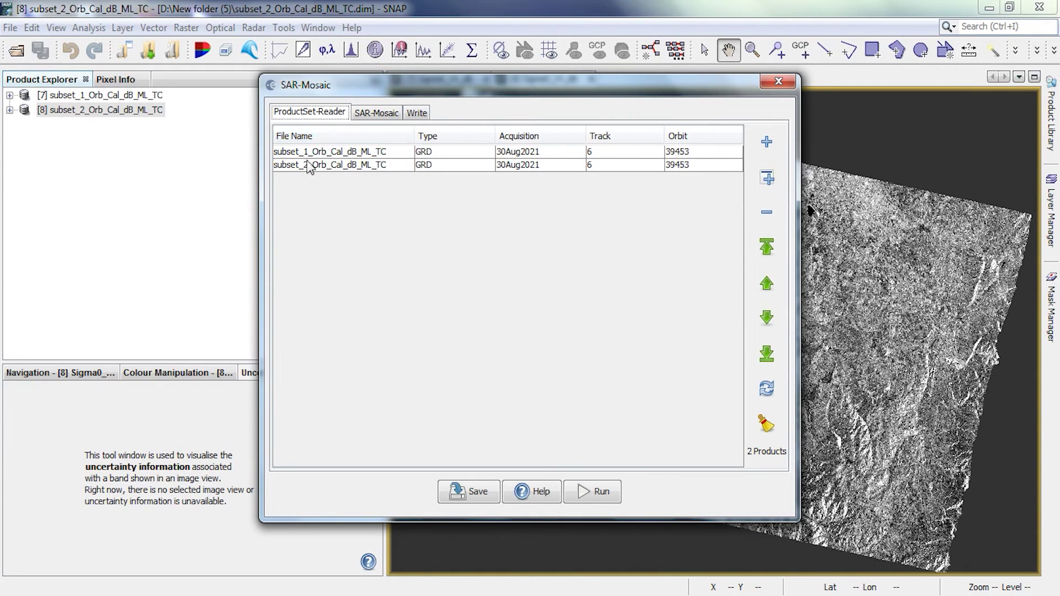
click(371, 116)
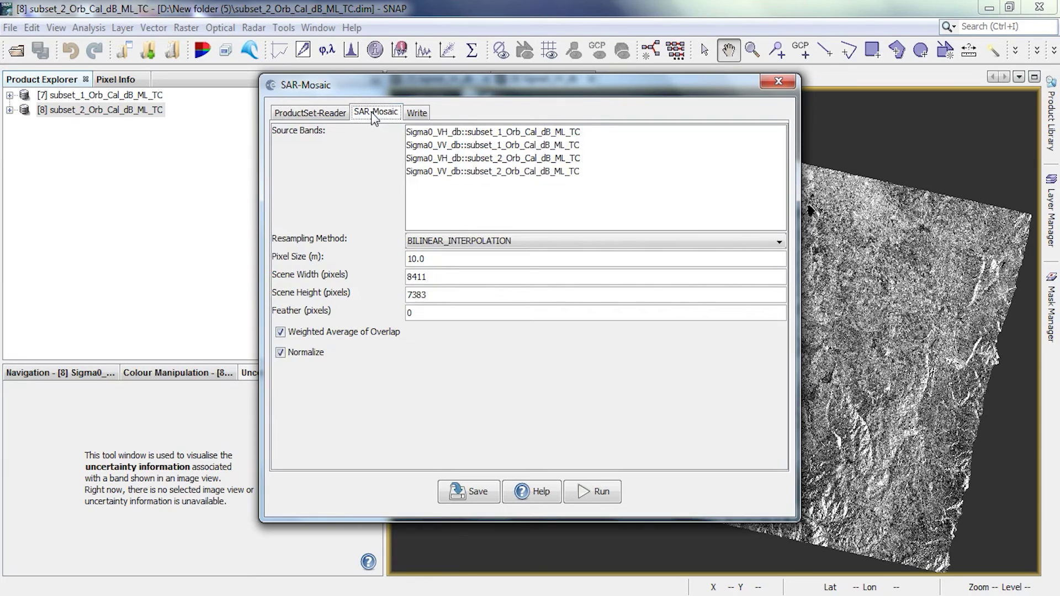
click(519, 175)
key(Up)
key(Up)
key(Up)
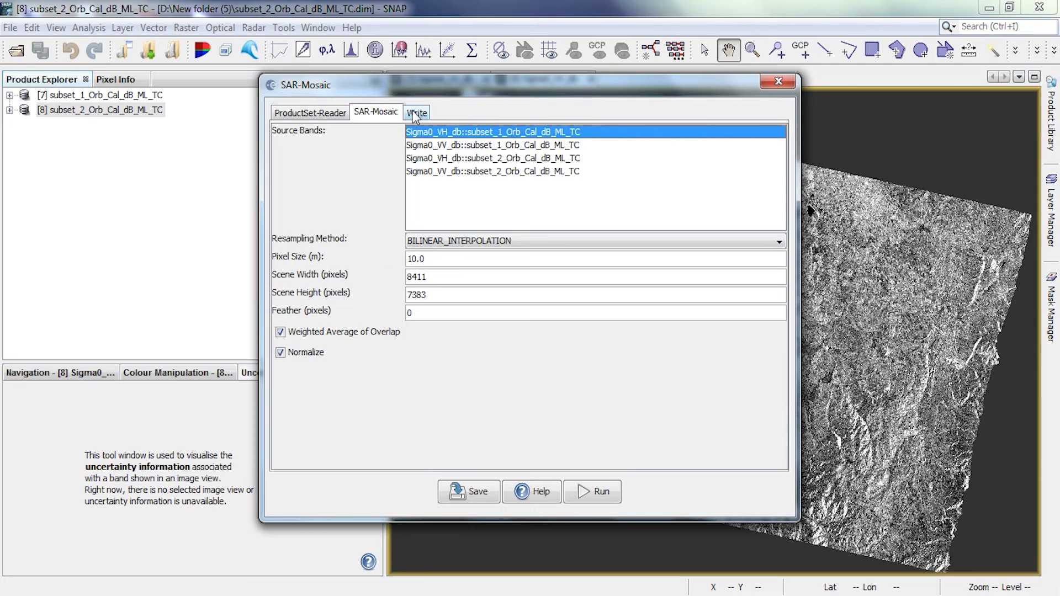
click(443, 241)
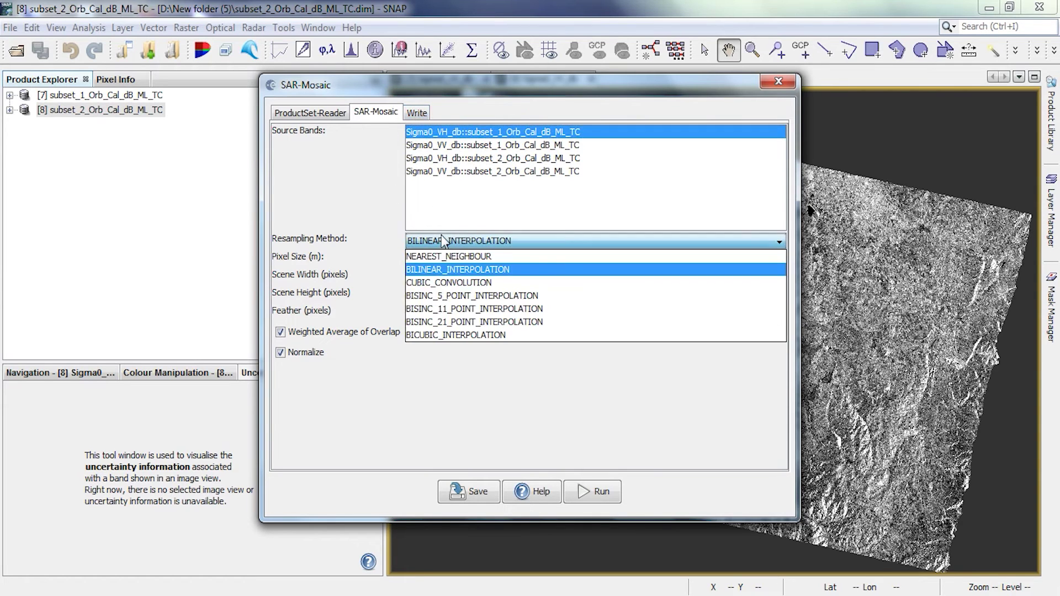
- Keep output name 'mosaic' in D:\New folder (5) as BEAM-DIMAP and run
click(443, 241)
click(419, 112)
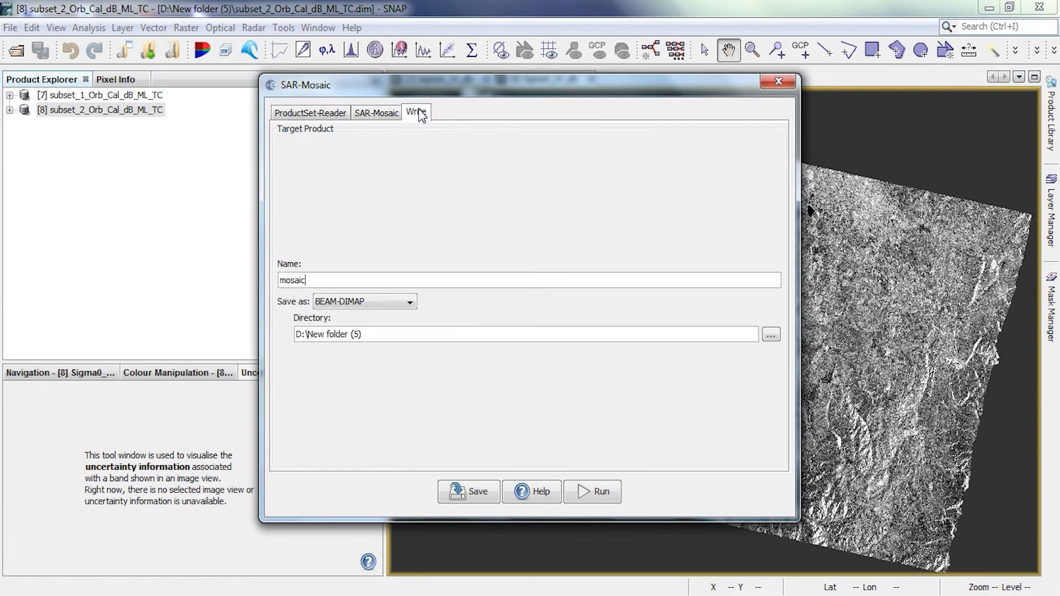
drag(317, 278, 273, 278)
click(587, 493)
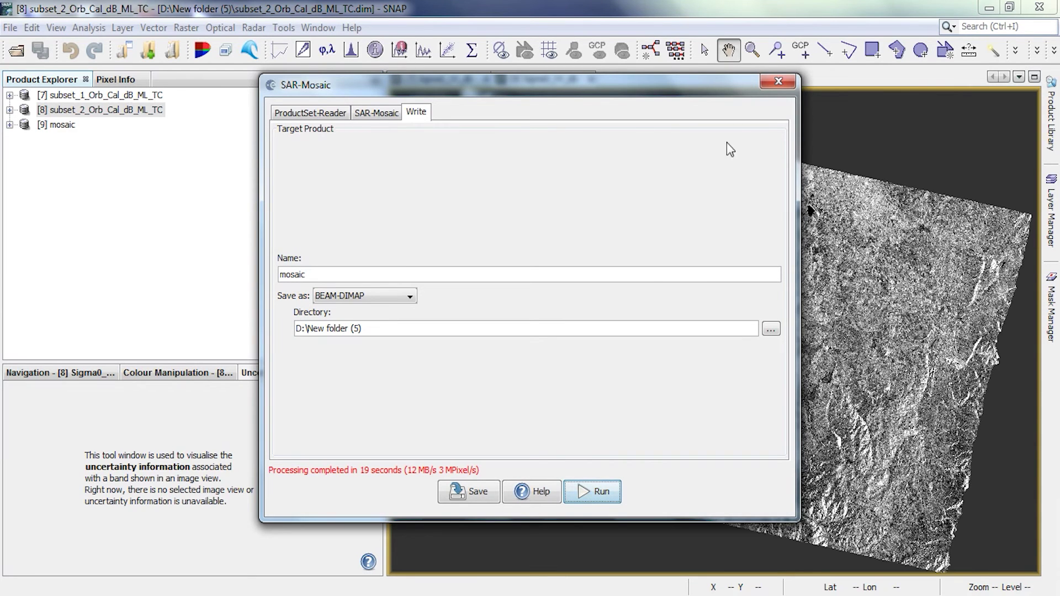
- Display the mosaic product's Sigma0_VH_db band as an image
click(762, 85)
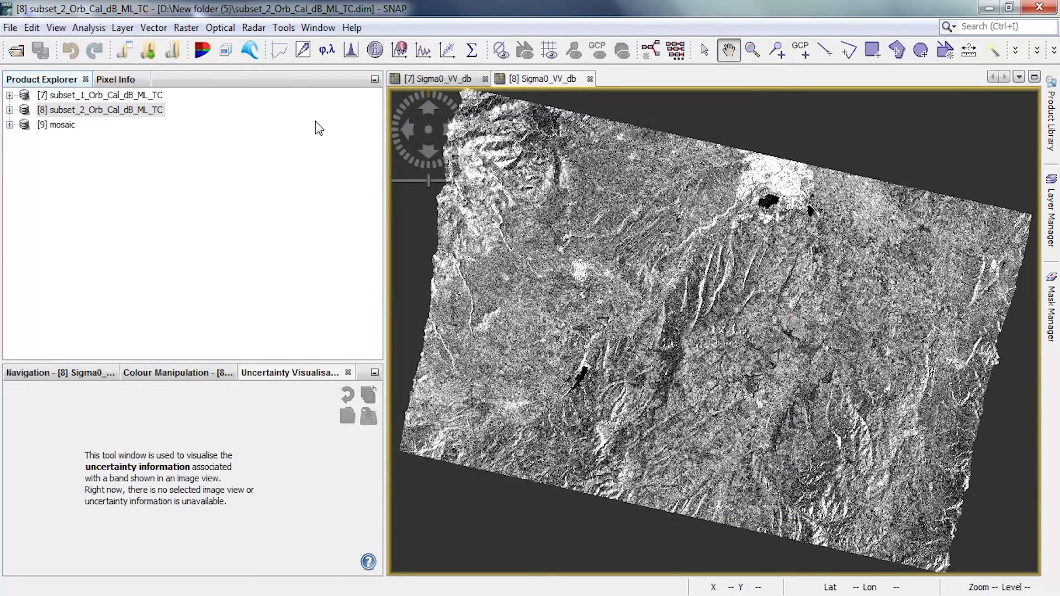
click(60, 125)
click(10, 125)
click(24, 169)
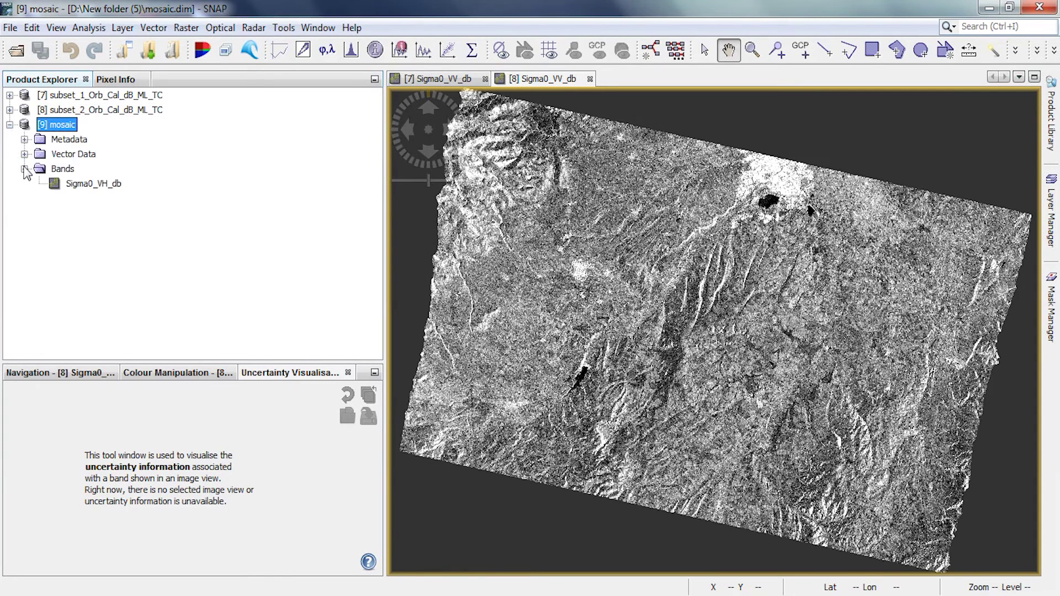
click(102, 189)
double_click(102, 188)
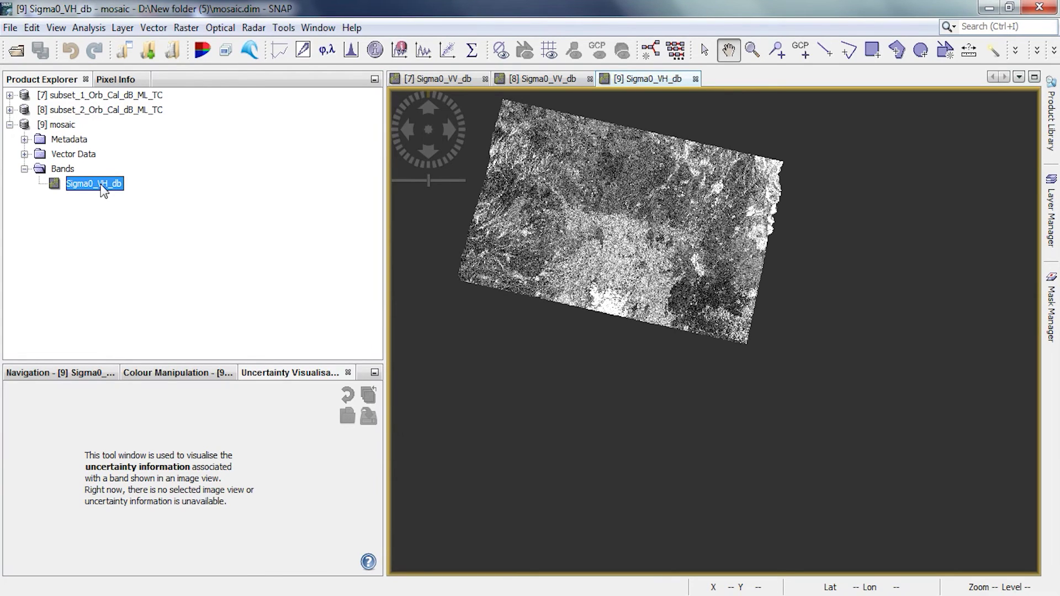
- Close the mosaic product [9]
click(10, 125)
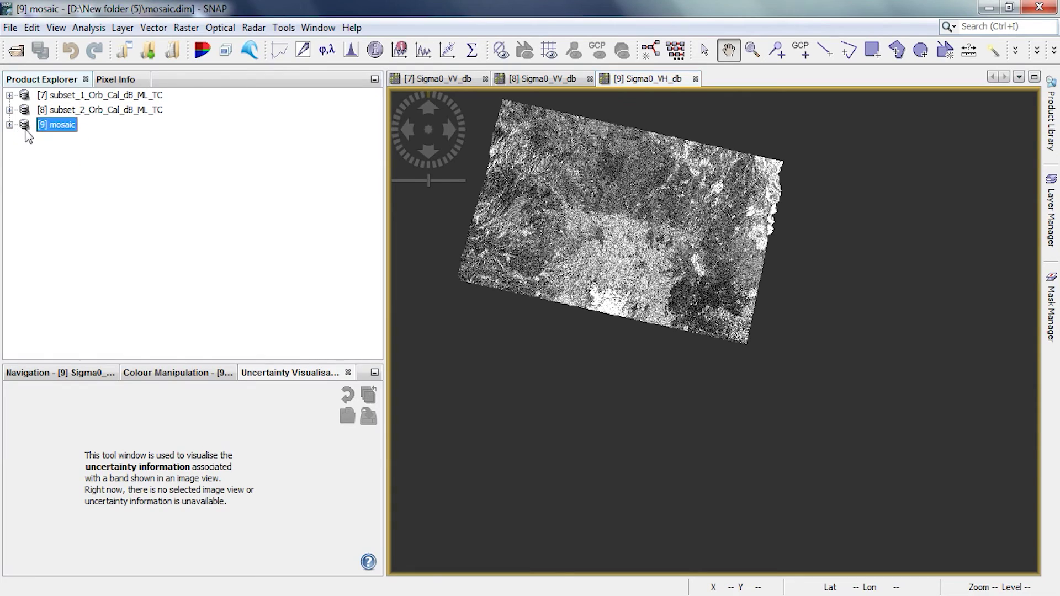
right_click(46, 128)
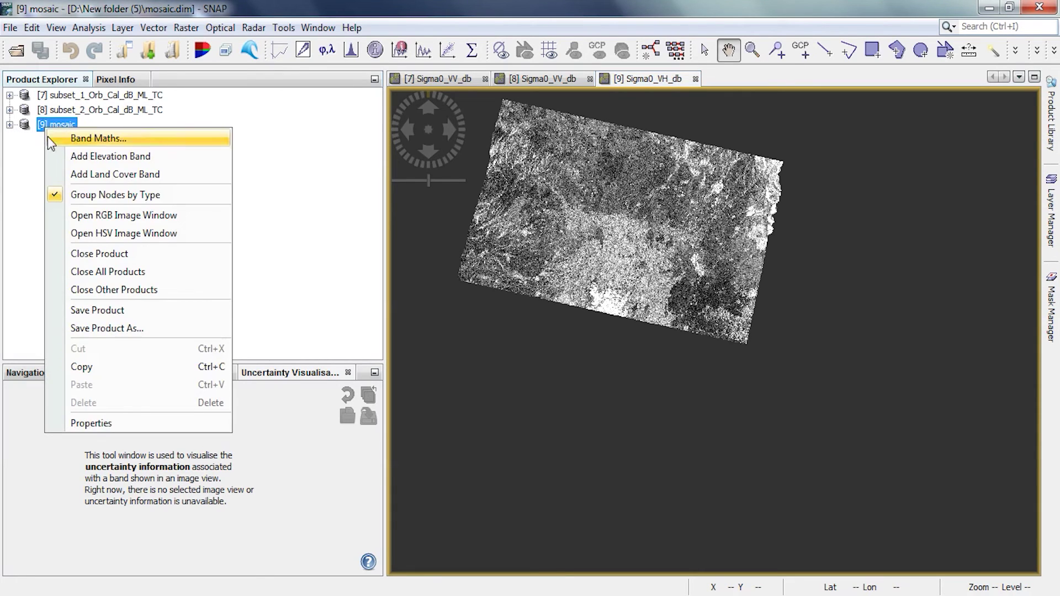
click(91, 255)
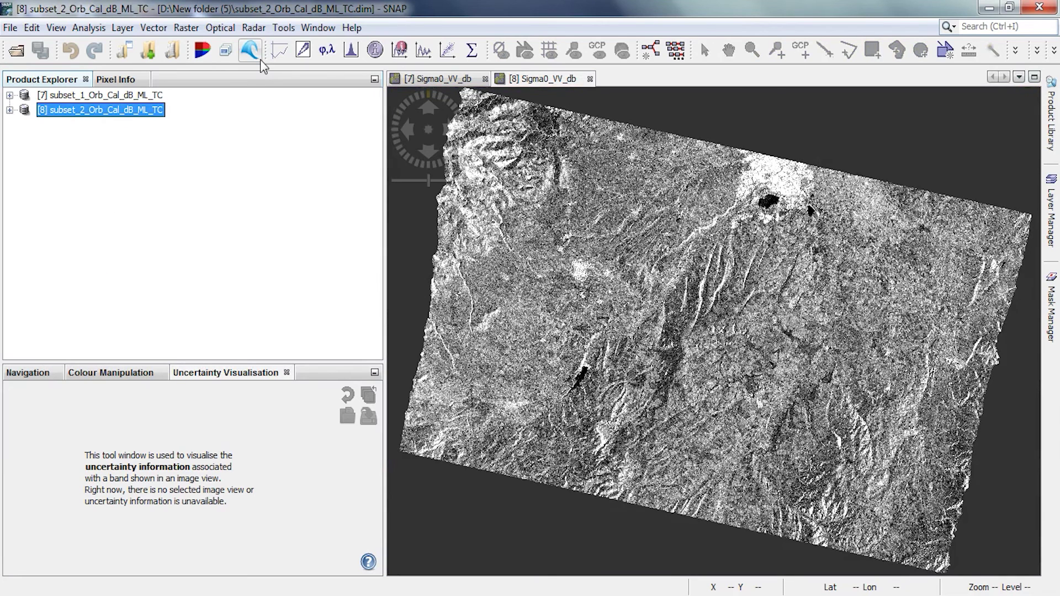
- Check both subset VV images and reopen SAR-Mosaic from Radar > Geometric
click(426, 77)
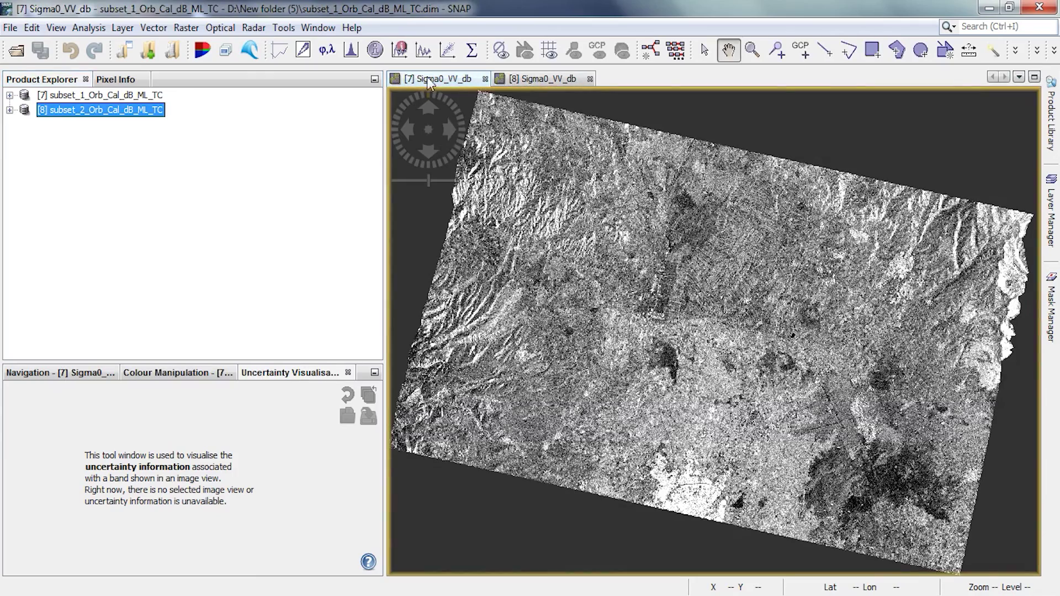
click(530, 81)
click(255, 28)
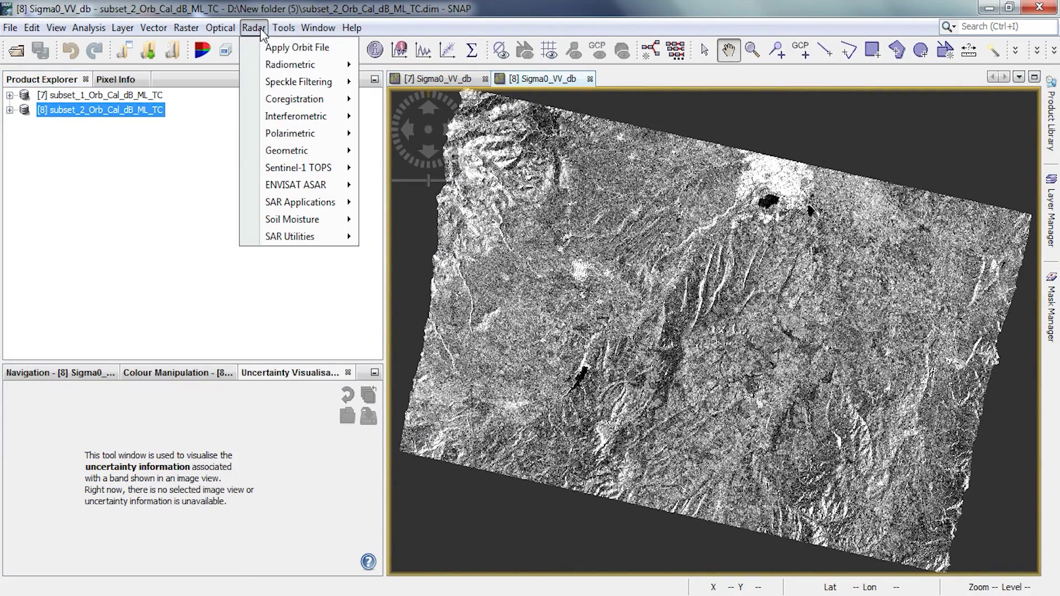
mouse_move(300, 151)
mouse_move(417, 154)
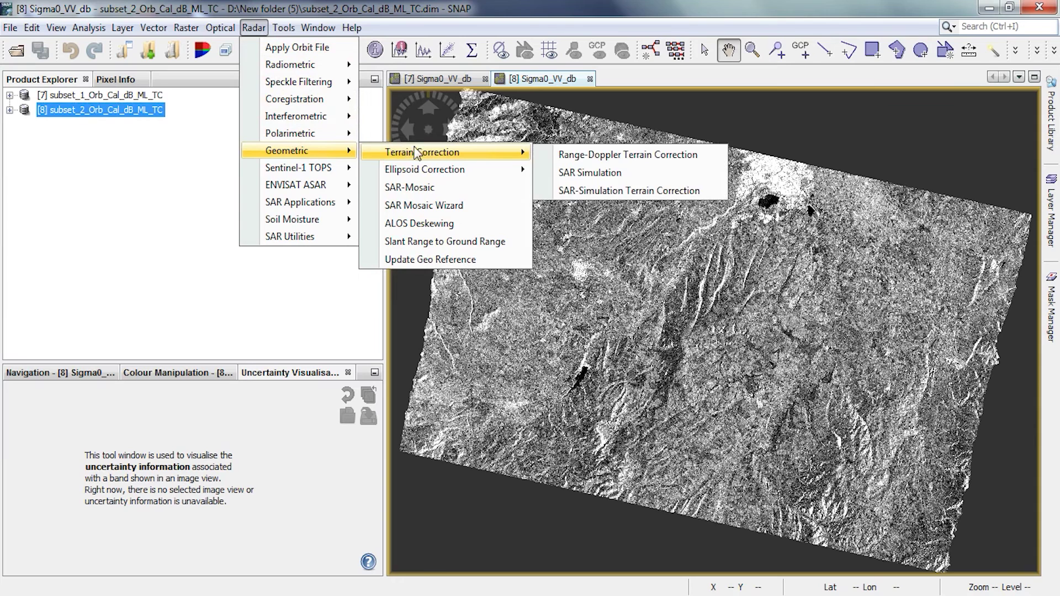
click(469, 193)
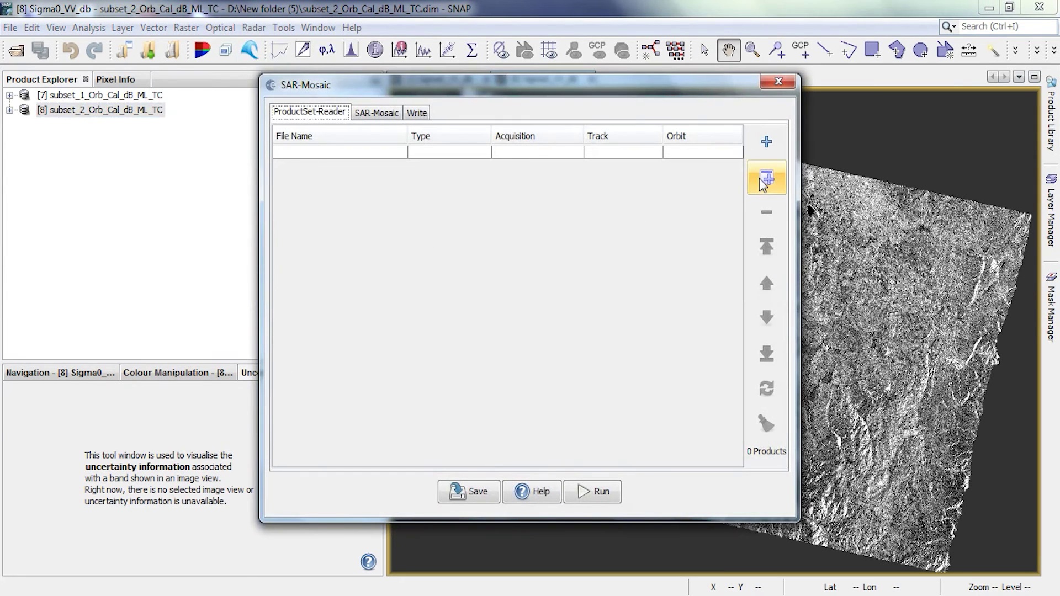
- Add both open subsets and select all four VV and VH source bands
click(766, 181)
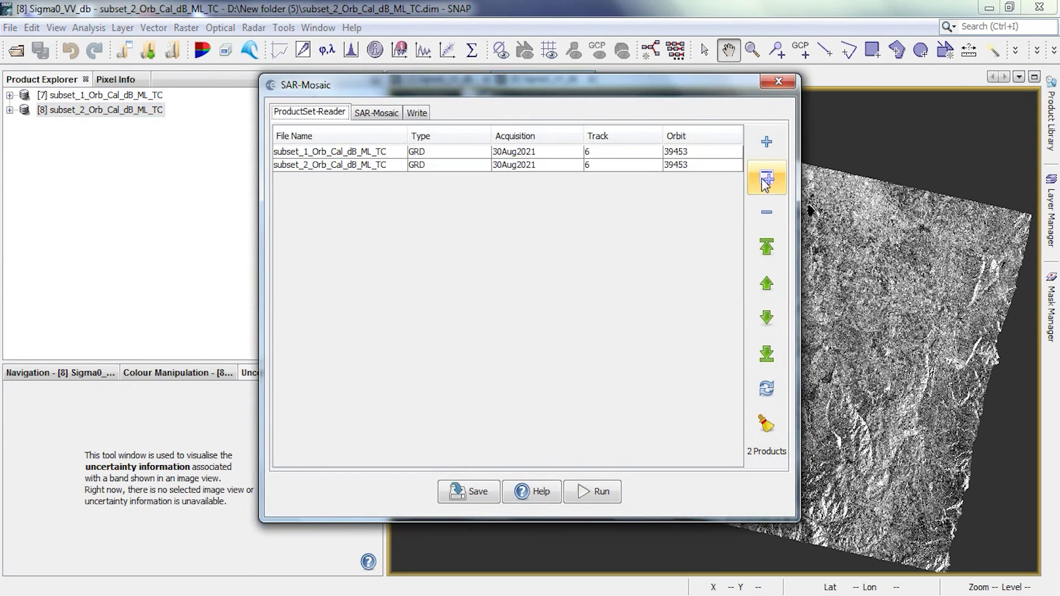
click(376, 113)
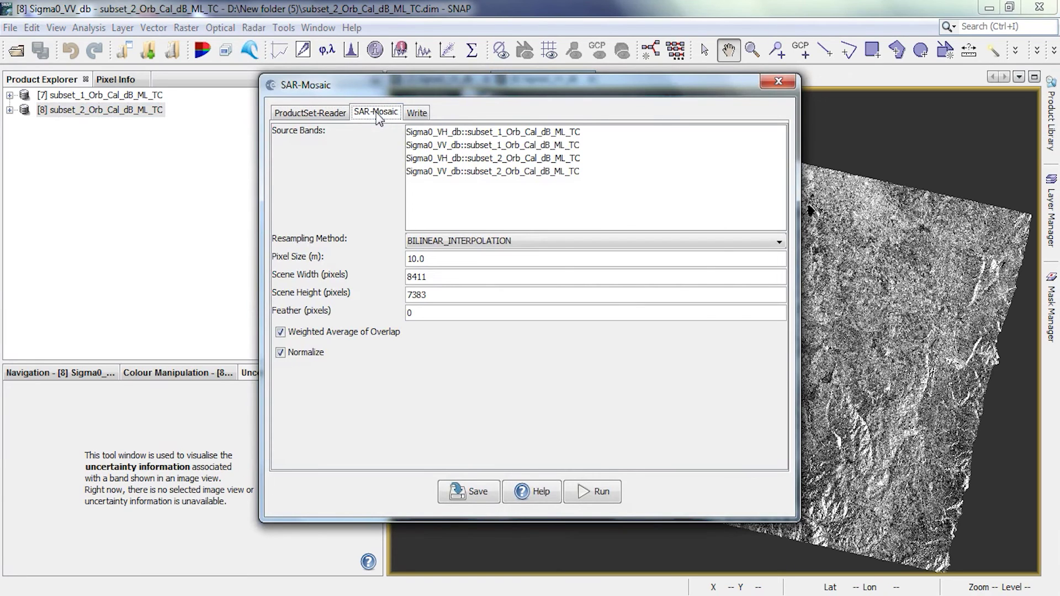
click(462, 133)
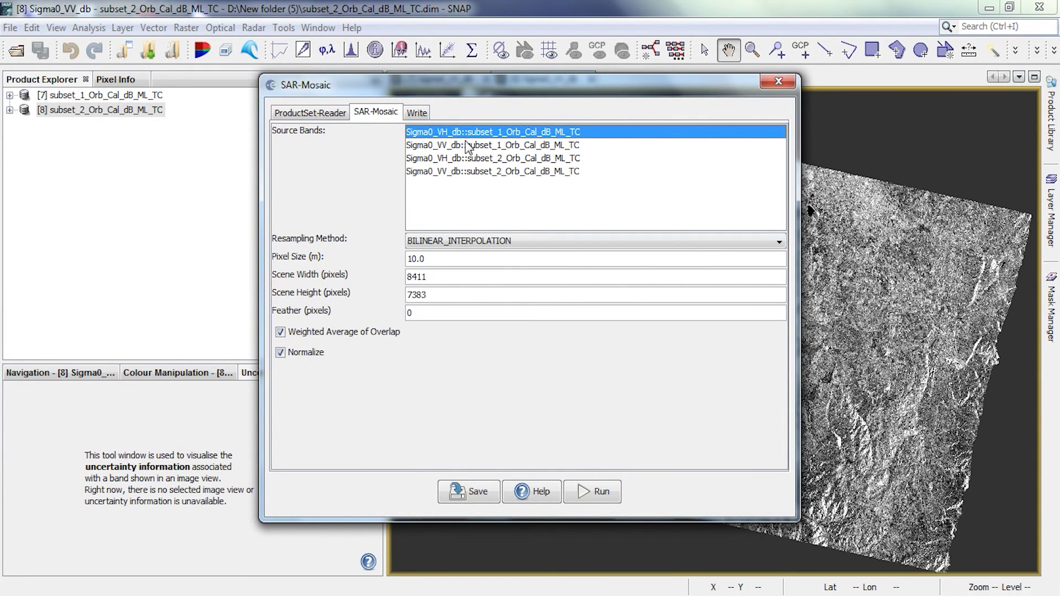
ctrl+click(467, 146)
ctrl+click(469, 158)
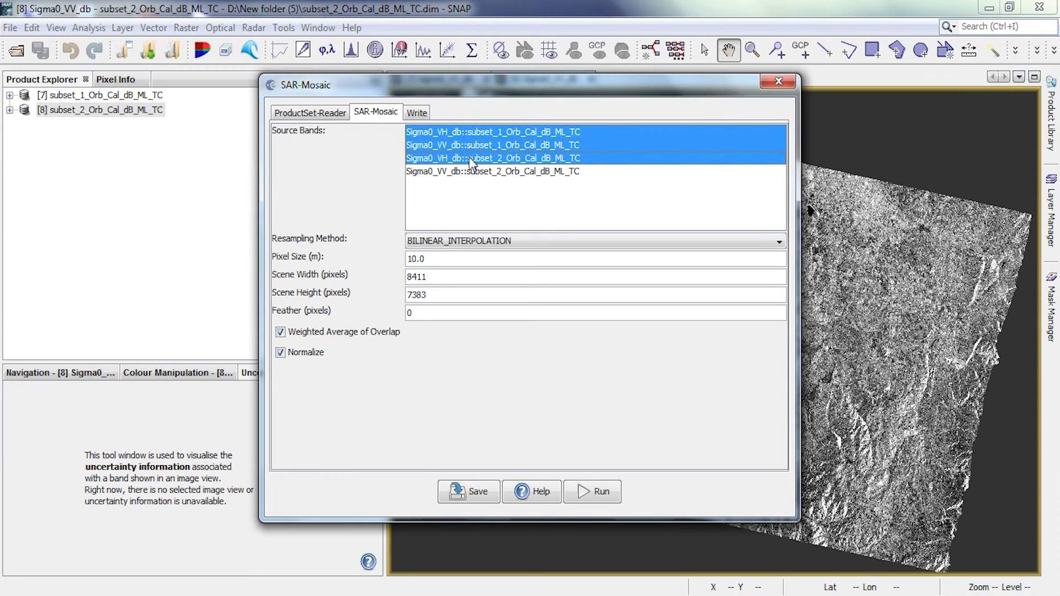
ctrl+click(472, 172)
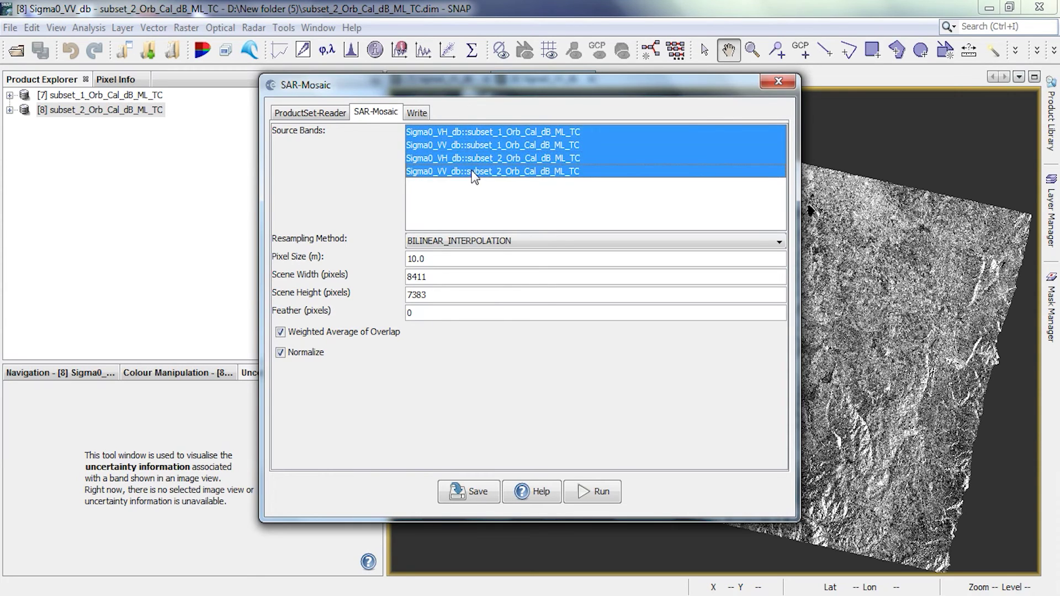
- Rename the output product to 'mosaic1' and run the mosaic
click(420, 115)
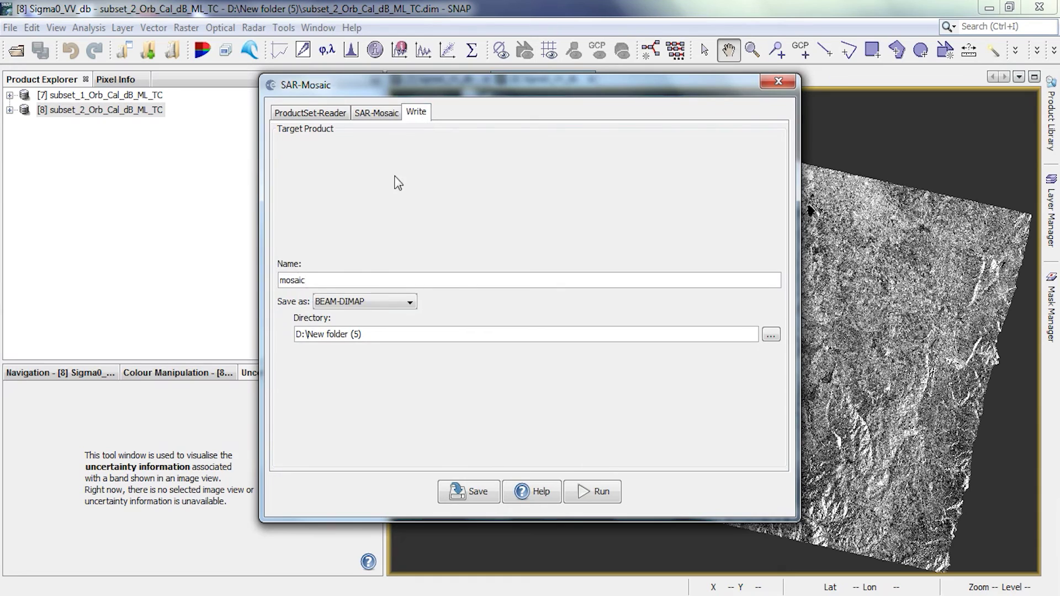
click(350, 280)
text(1)
click(601, 492)
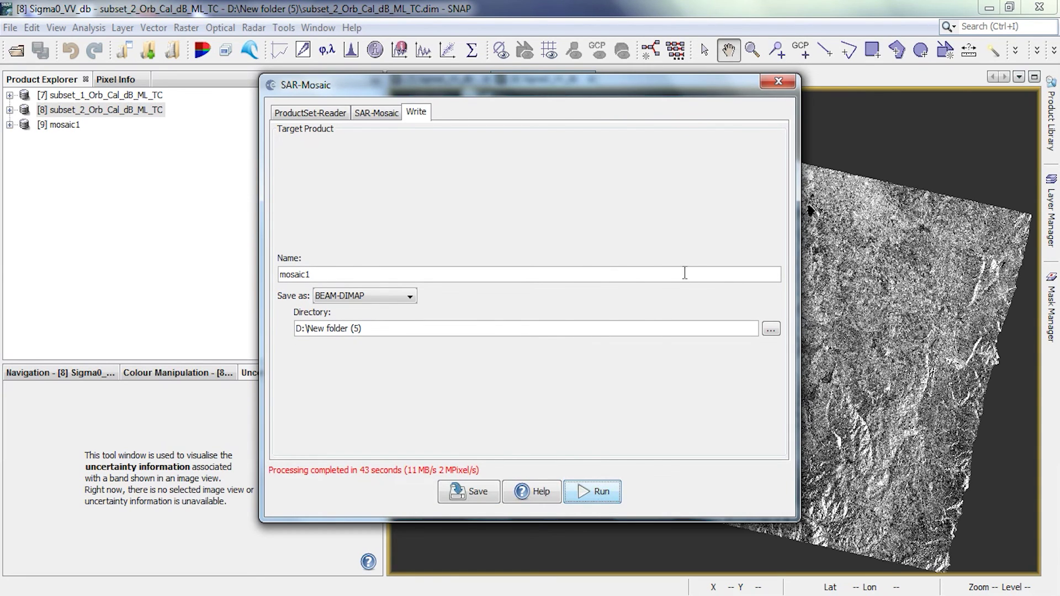
- Open mosaic1's Sigma0_VV_db and Sigma0_VH_db bands as image views
click(775, 82)
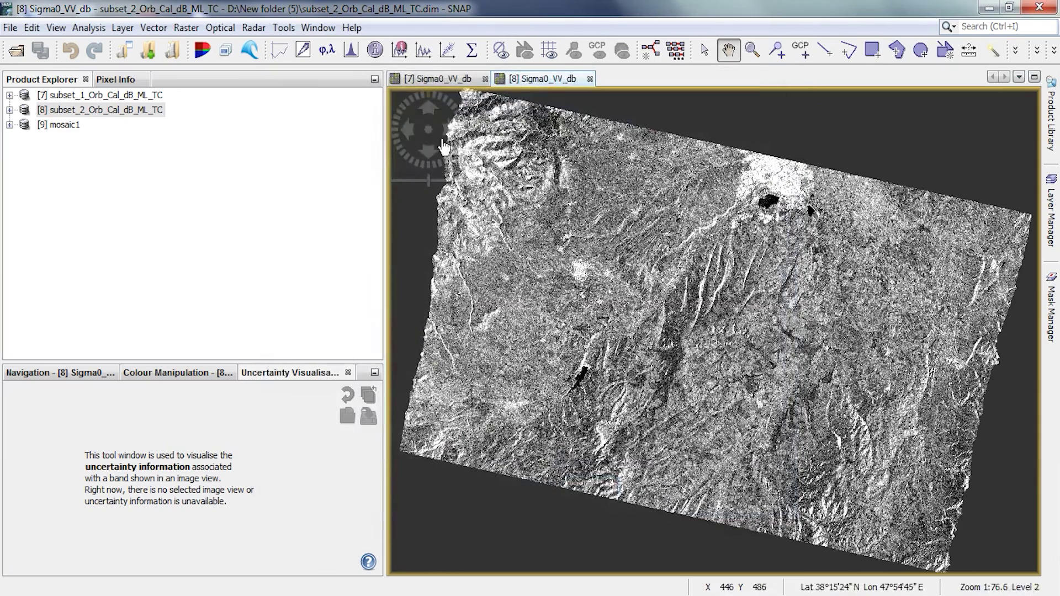
click(60, 125)
click(10, 124)
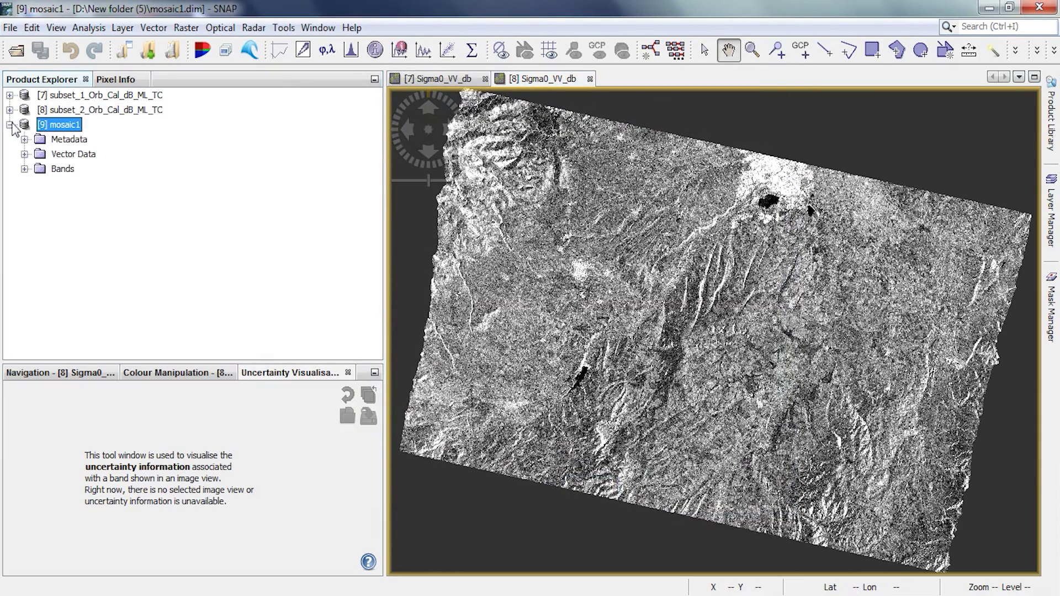
click(25, 168)
click(94, 200)
double_click(93, 199)
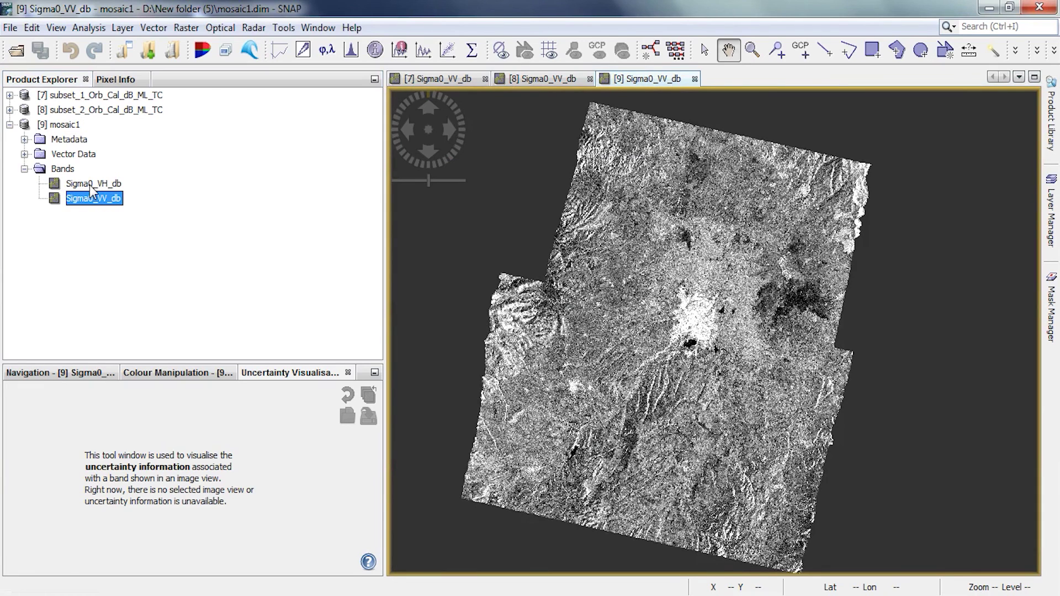
double_click(90, 185)
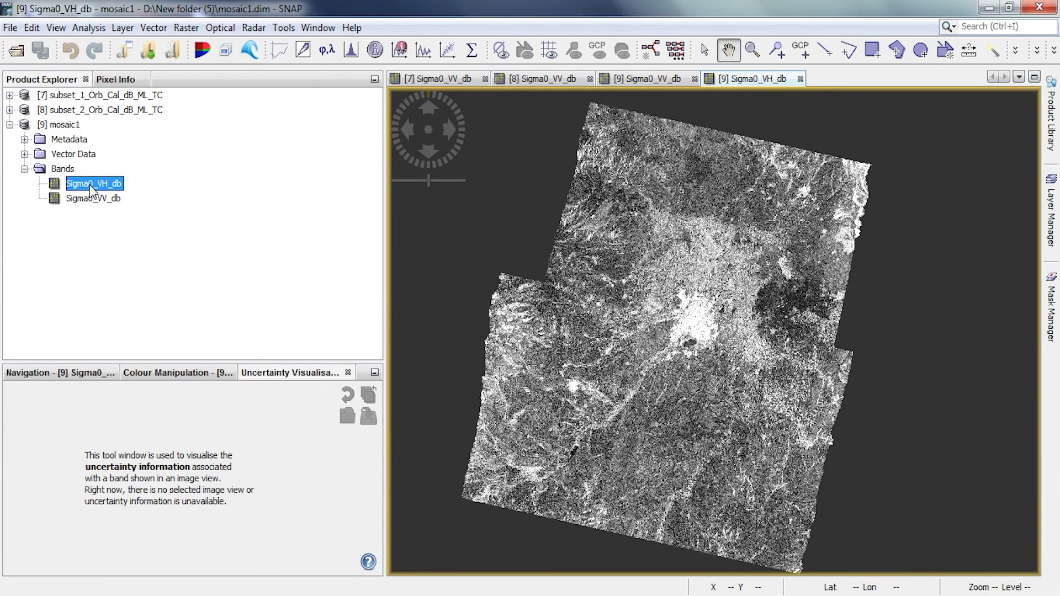
click(66, 126)
right_click(66, 127)
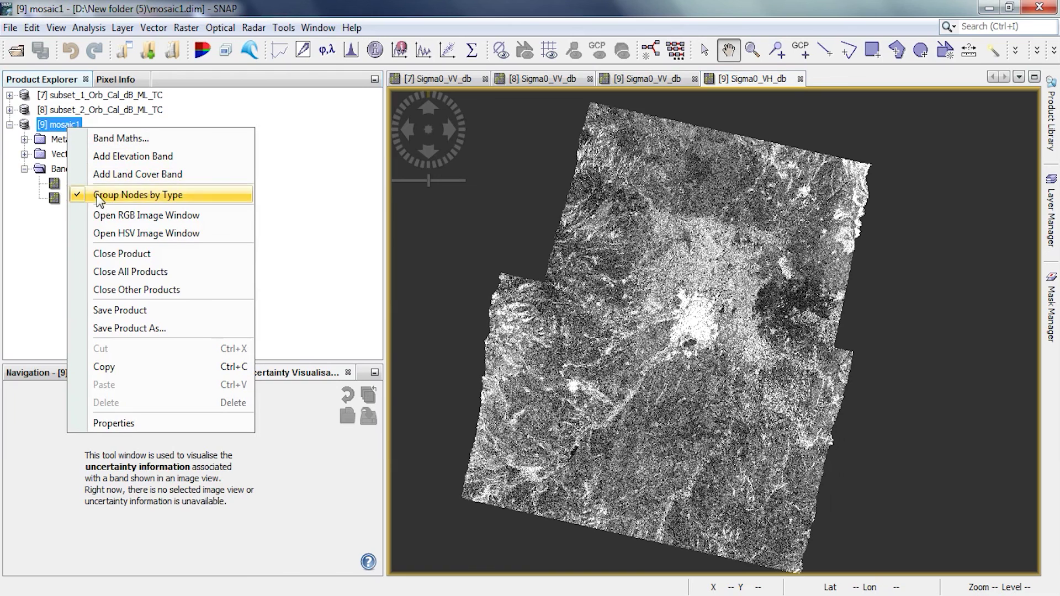
- Create a Dual Pol Ratio Sigma0 db VV+VH RGB image of mosaic1, keeping Sigma0_VV_db as red
click(152, 217)
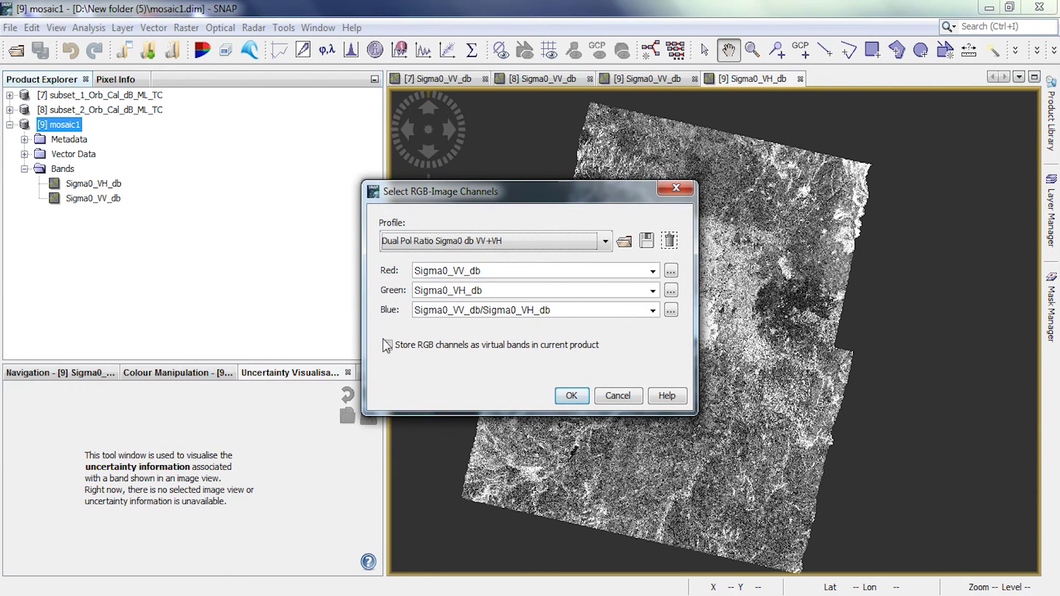
click(653, 270)
click(652, 270)
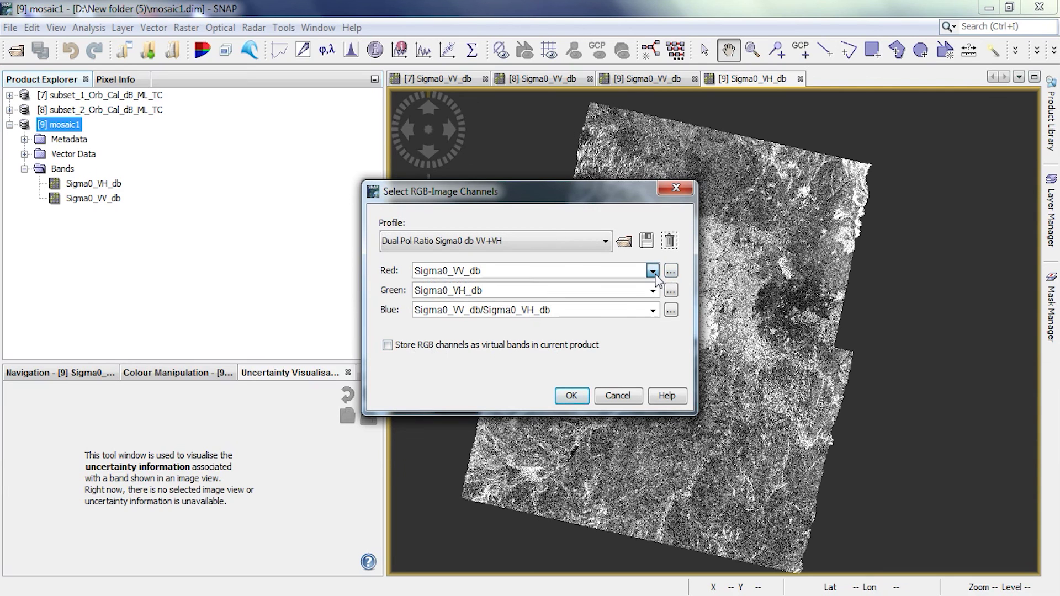
click(572, 396)
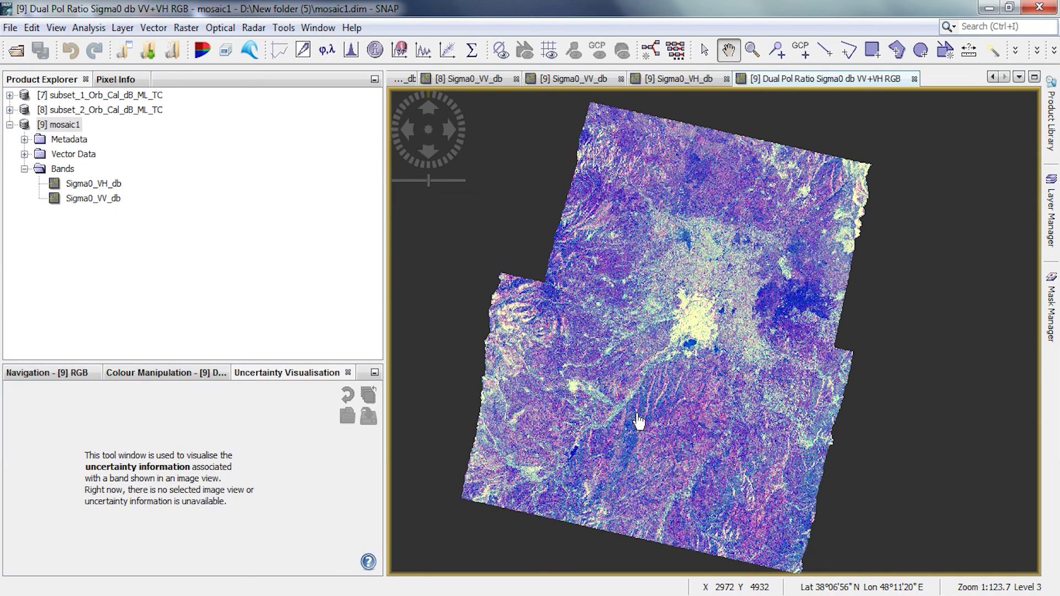
click(187, 28)
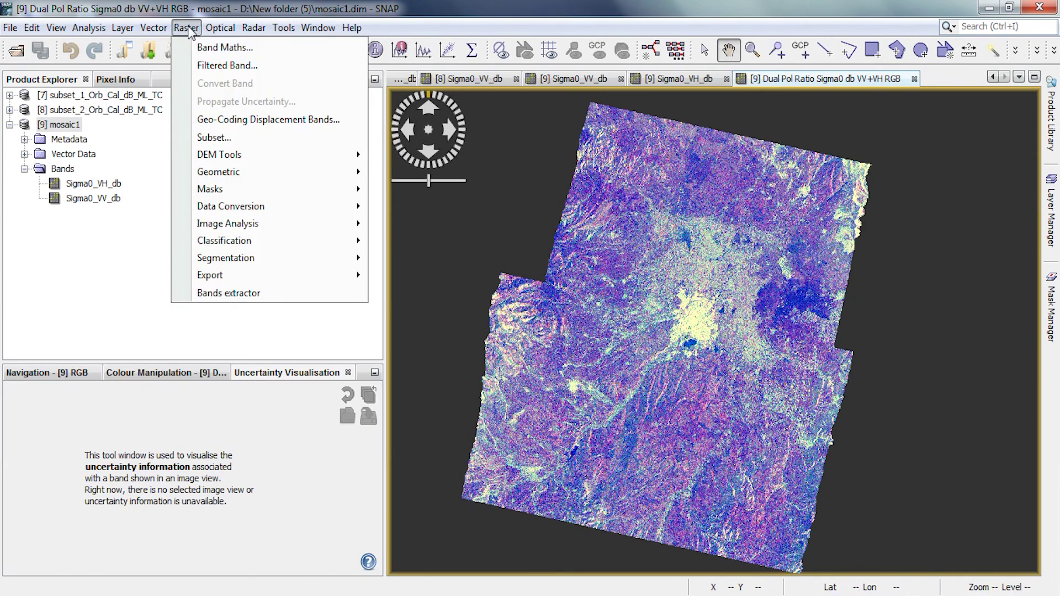